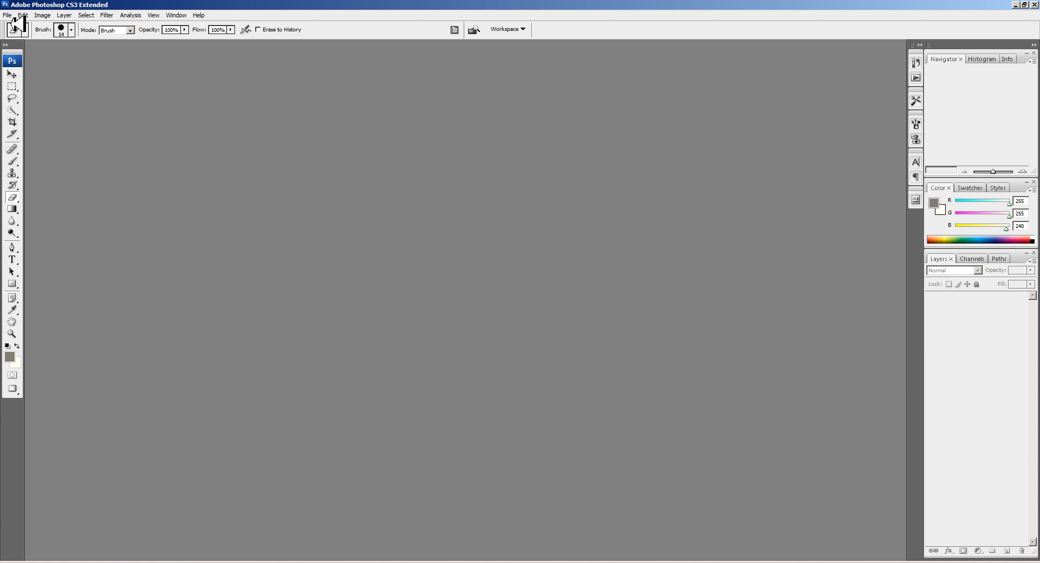
Step: Create a new document 800 pixels wide and 150 pixels high
left_click(8, 15)
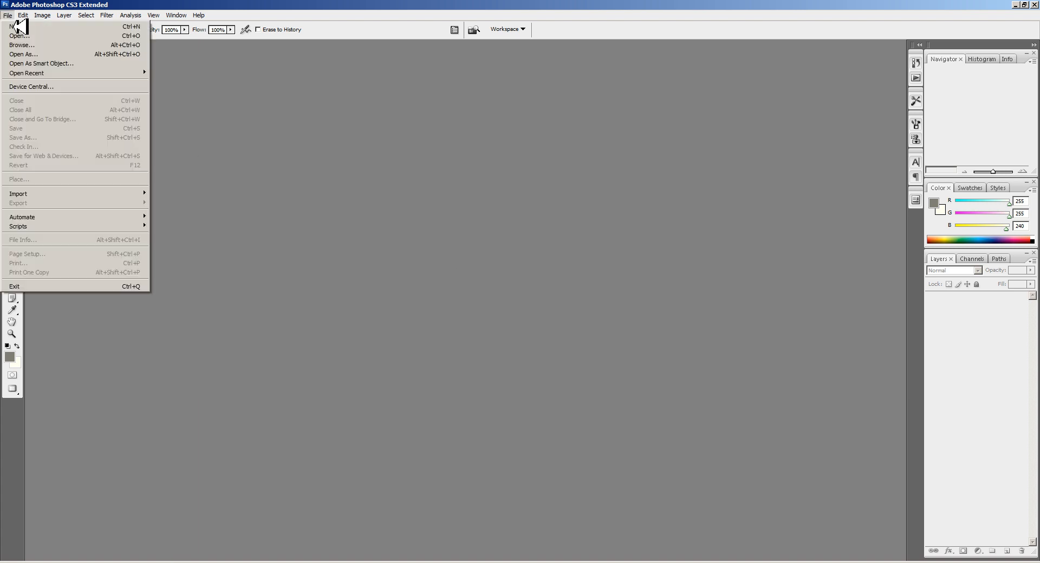
left_click(15, 26)
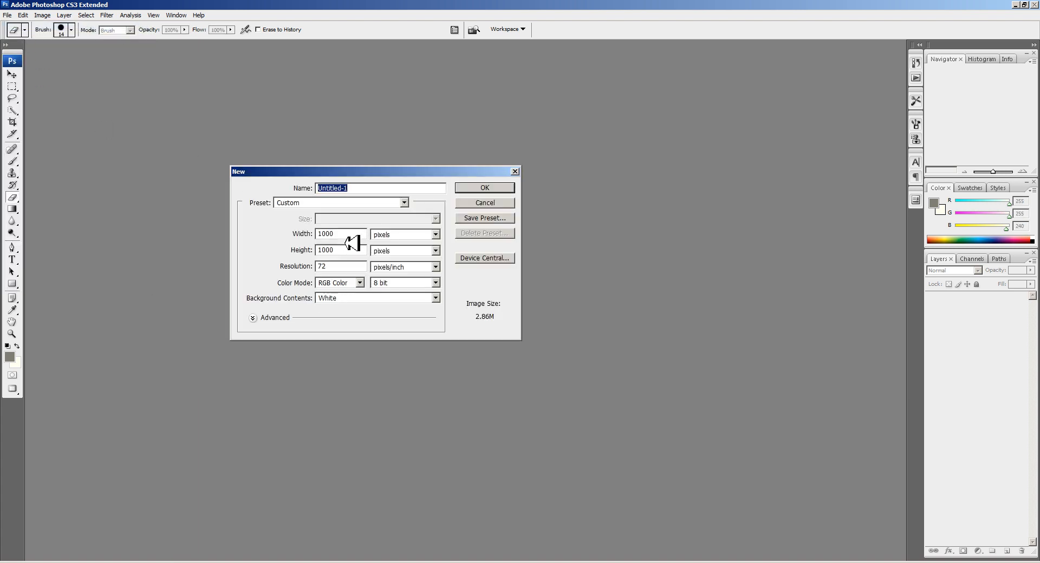
left_click_drag(346, 235, 290, 235)
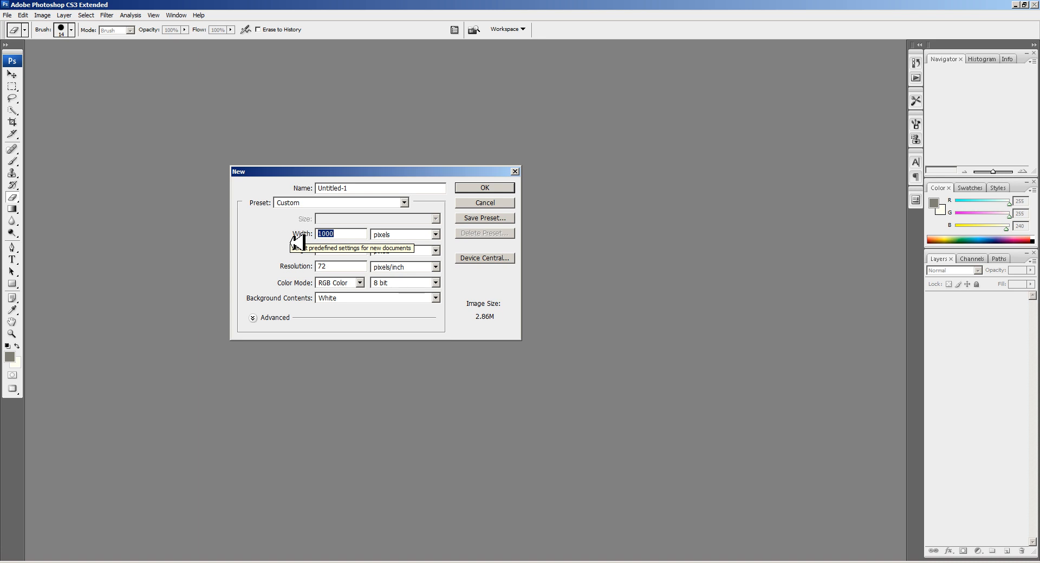
type("800")
left_click_drag(339, 251, 294, 251)
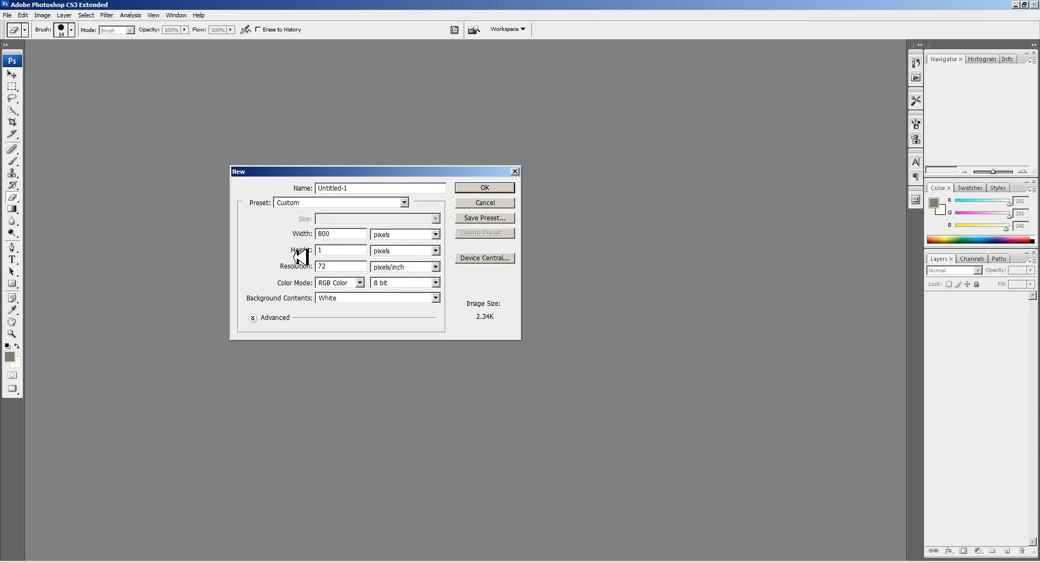
type("150")
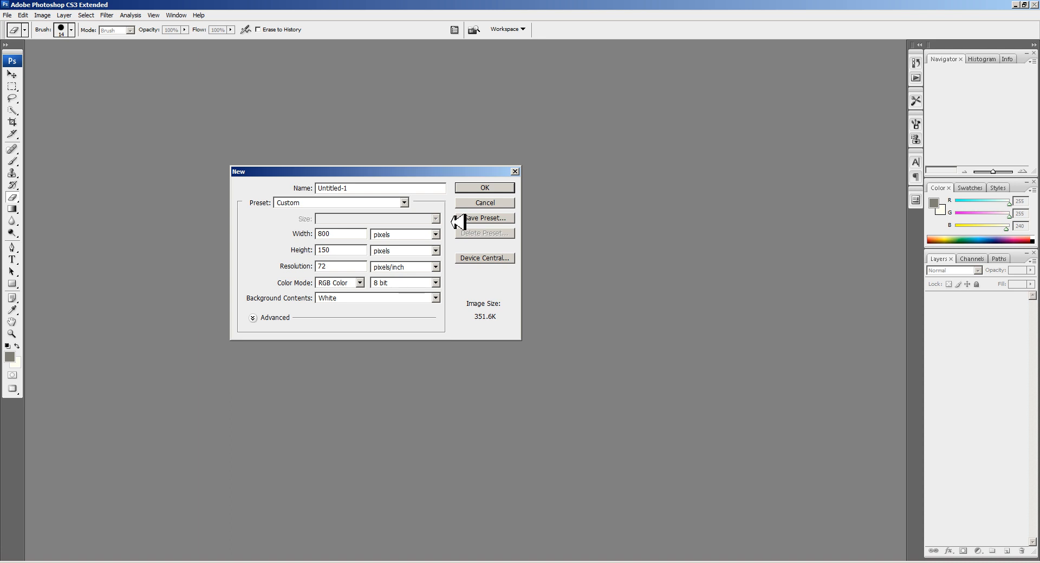
left_click(499, 201)
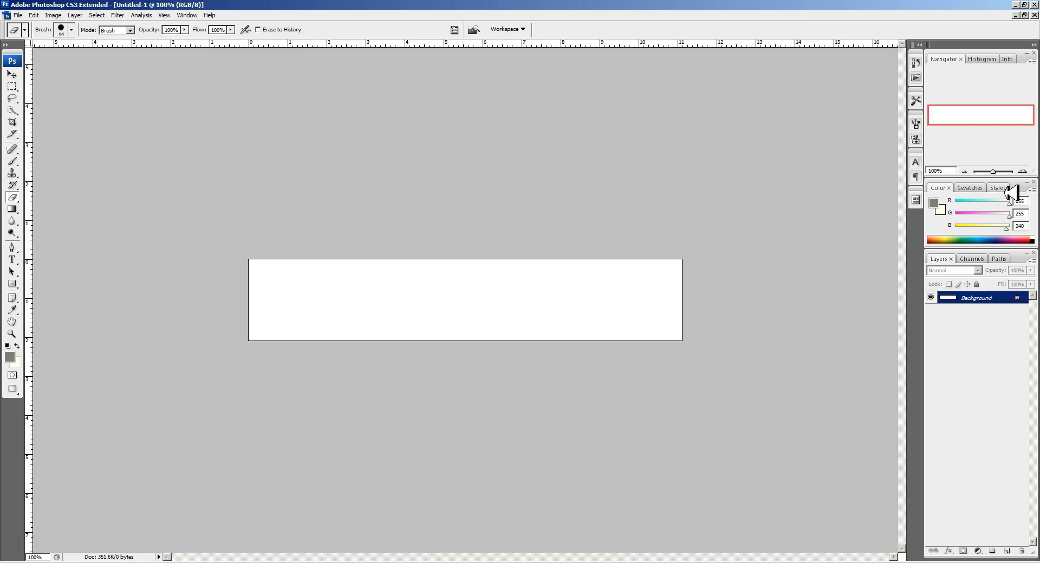
Step: Magnify the view to about 182% while keeping the entire blank canvas visible
left_click_drag(997, 172, 996, 172)
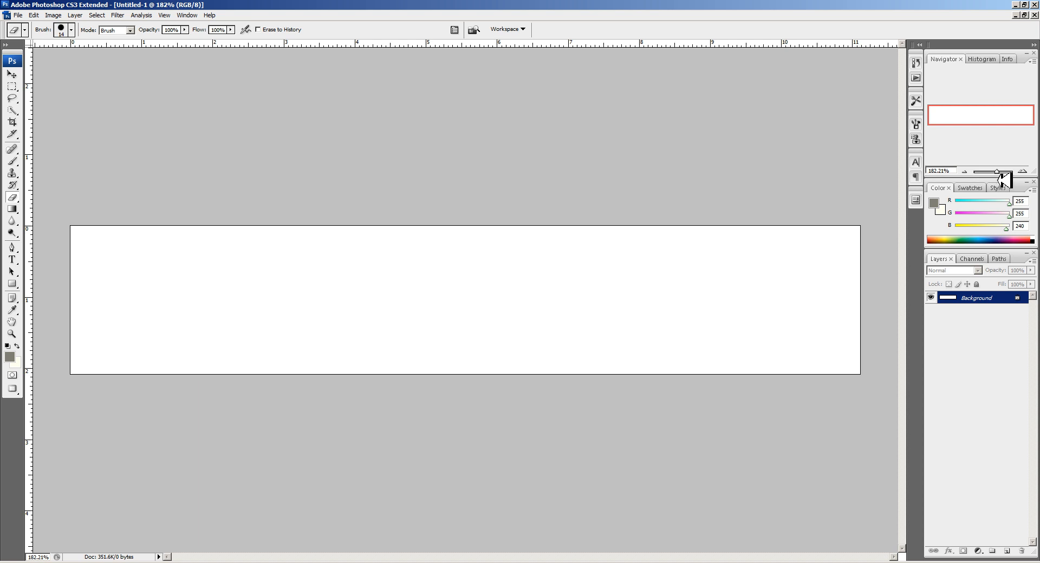
left_click_drag(1000, 173, 1001, 173)
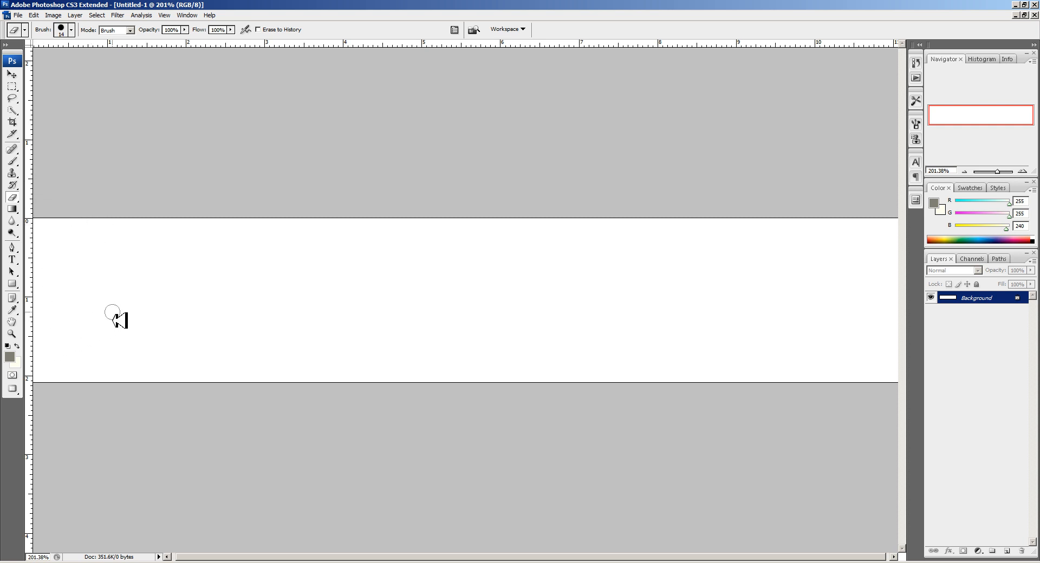
scroll(112, 311, "left", 1)
scroll(113, 311, "right", 1)
scroll(114, 310, "left", 1)
scroll(113, 310, "right", 1)
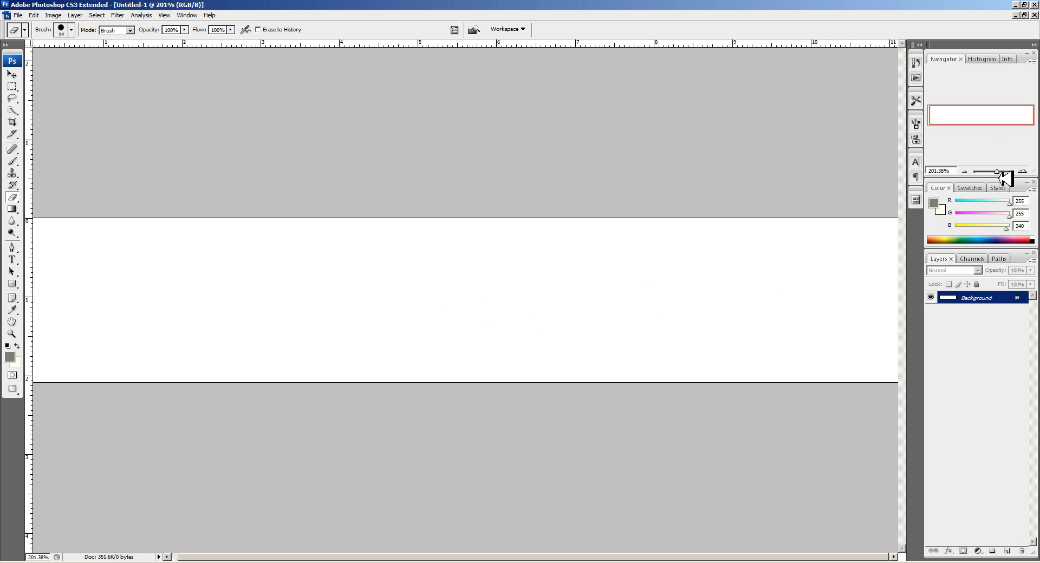
left_click_drag(999, 171, 1003, 179)
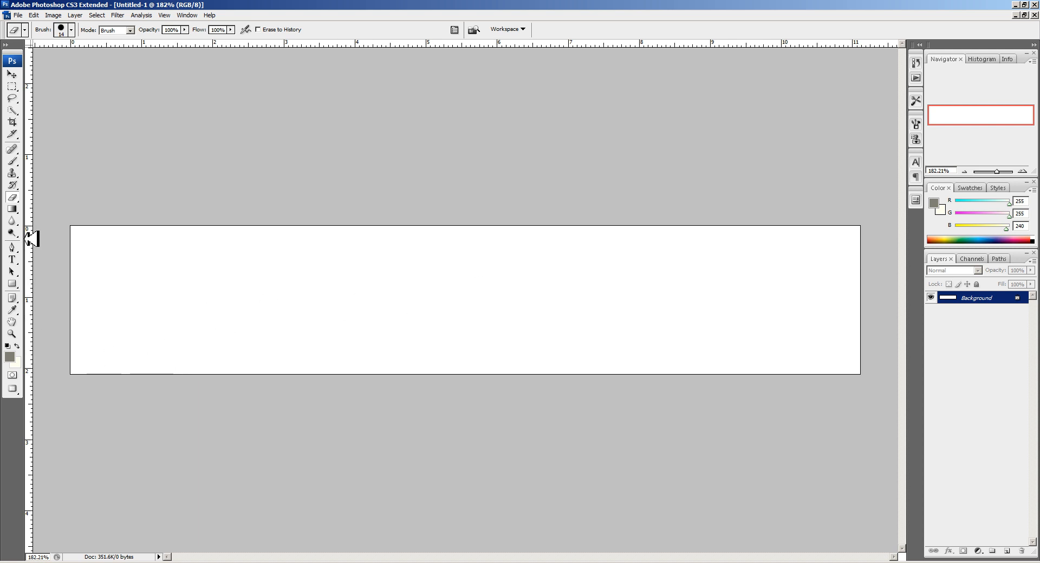
Step: Replace the locked white background with an empty transparent layer named Background
left_click(1007, 551)
double_click(975, 311)
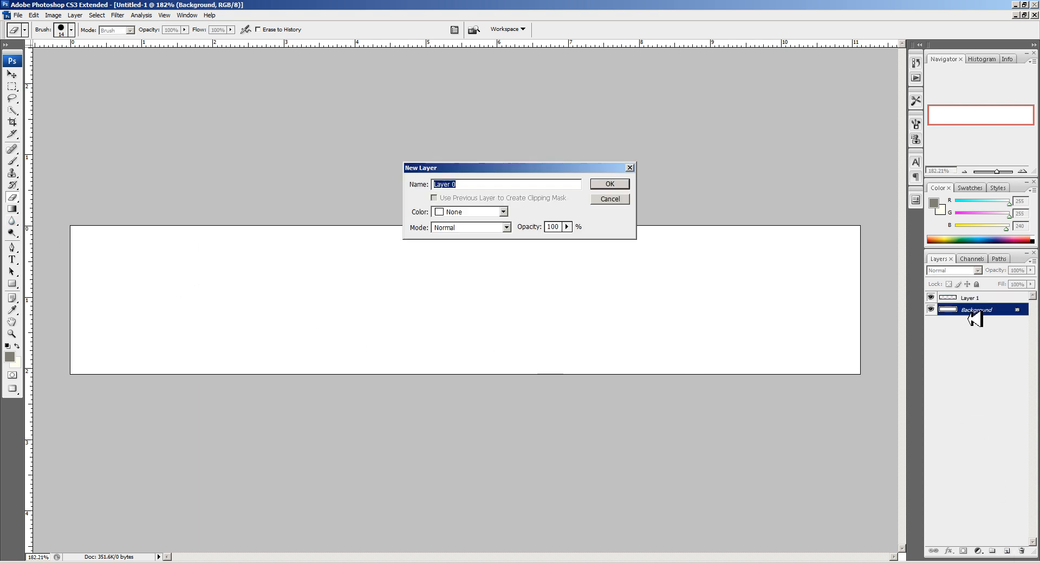
left_click(607, 187)
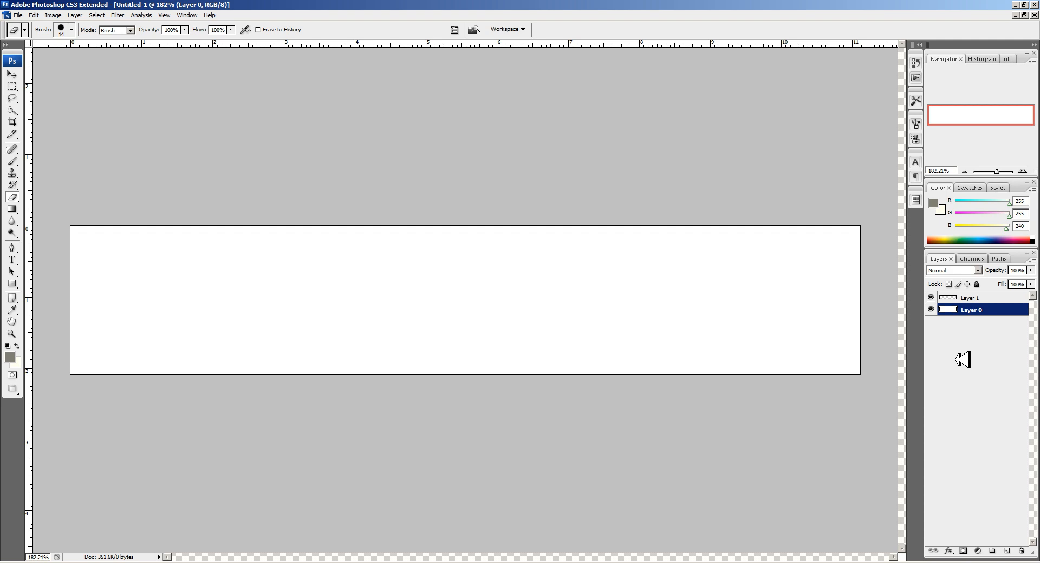
left_click_drag(975, 316, 1023, 558)
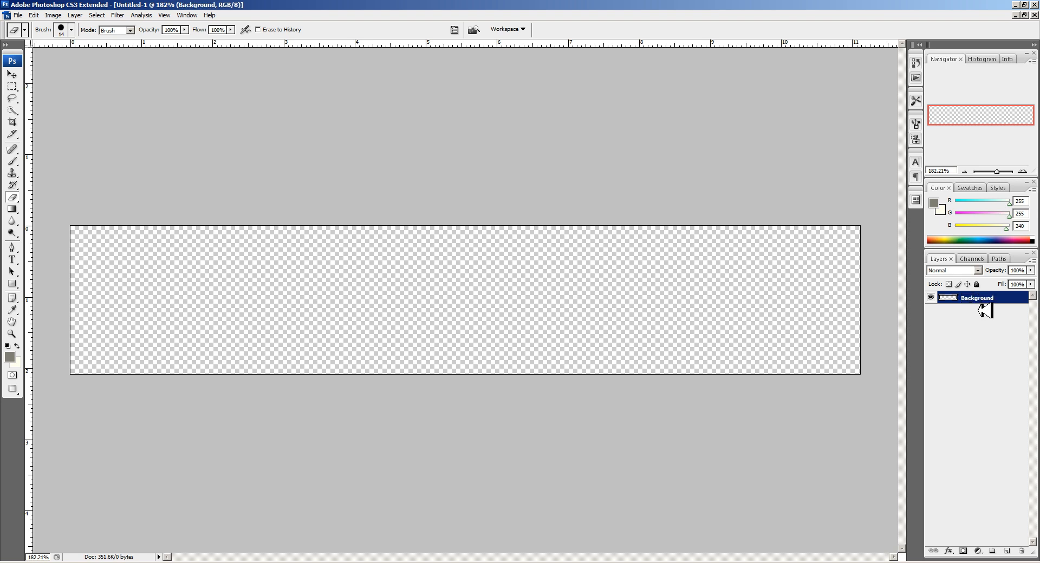
double_click(982, 305)
left_click(927, 121)
key("e")
Step: Edit the Gradient tool's gradient and set its starting colour stop to a bright red
left_click(13, 211)
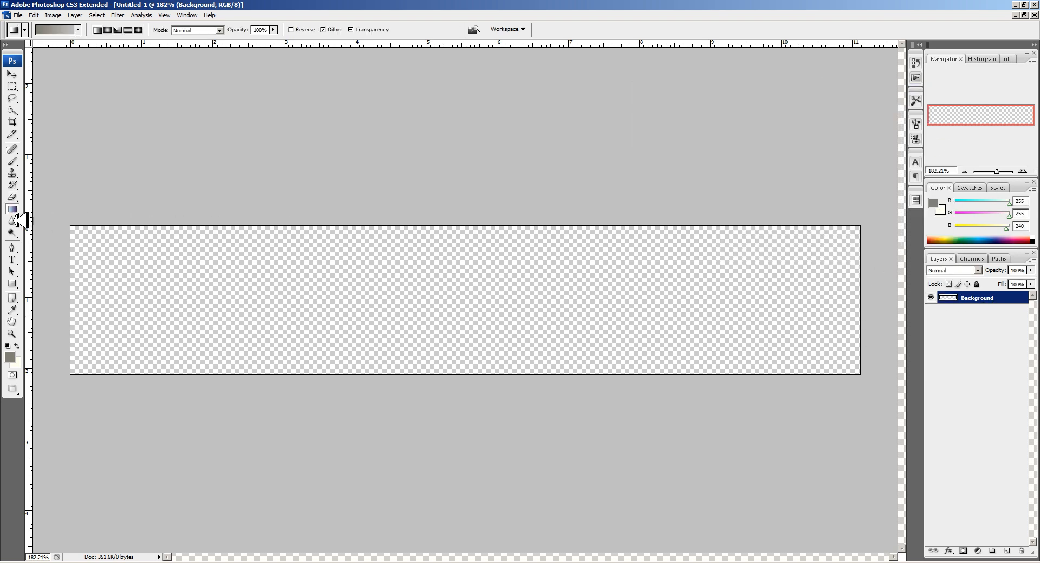
left_click(52, 31)
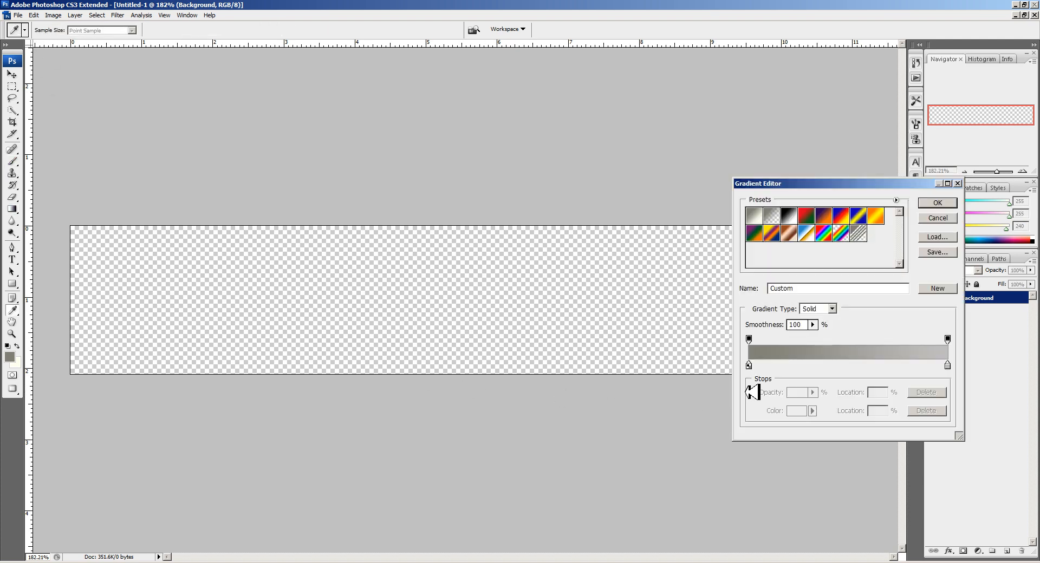
left_click(749, 367)
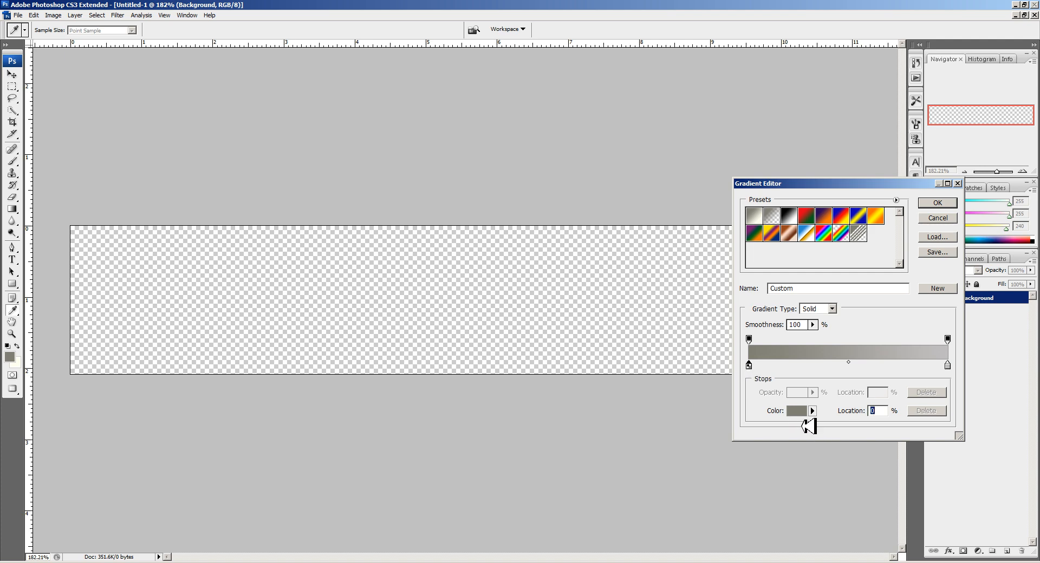
left_click(804, 418)
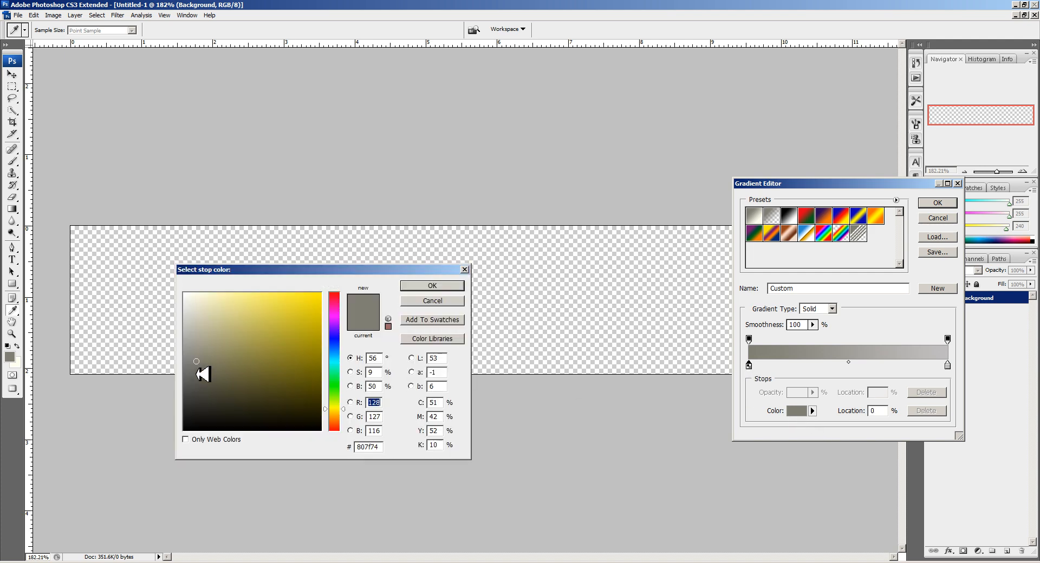
left_click(339, 304)
mouse_move(339, 313)
left_mouse_down()
mouse_move(282, 312)
mouse_move(303, 322)
left_mouse_up()
left_click(286, 313)
left_click(423, 288)
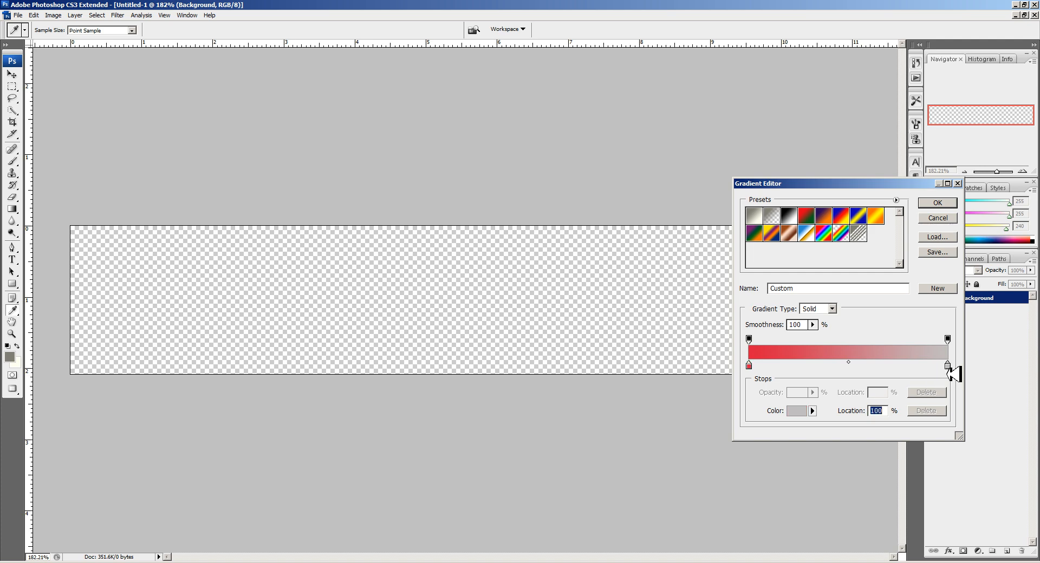
Step: Set the gradient's end colour stop to grey a8a3a3 and accept the gradient
left_click(797, 412)
left_click(187, 340)
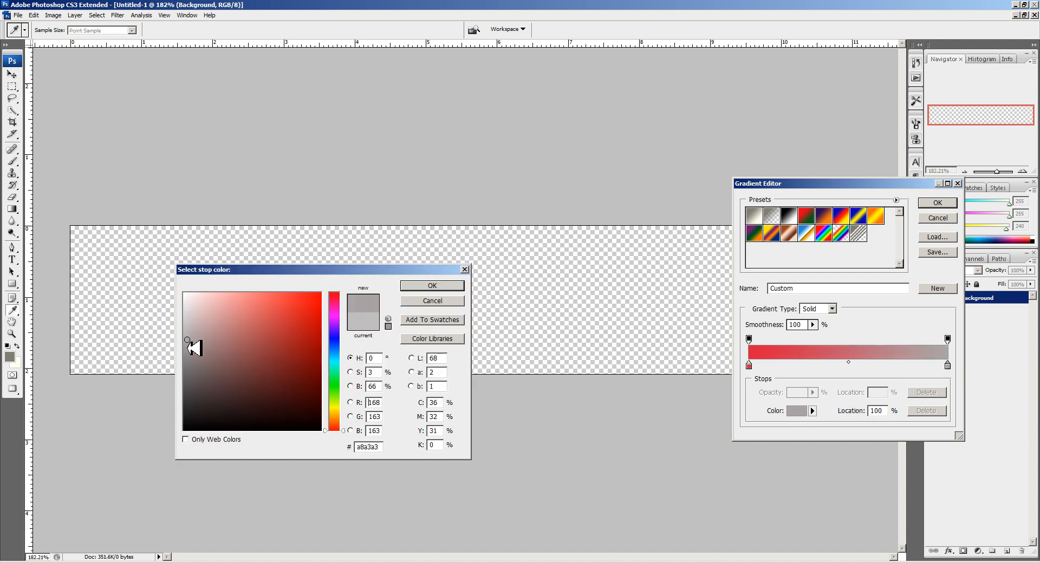
left_click(423, 299)
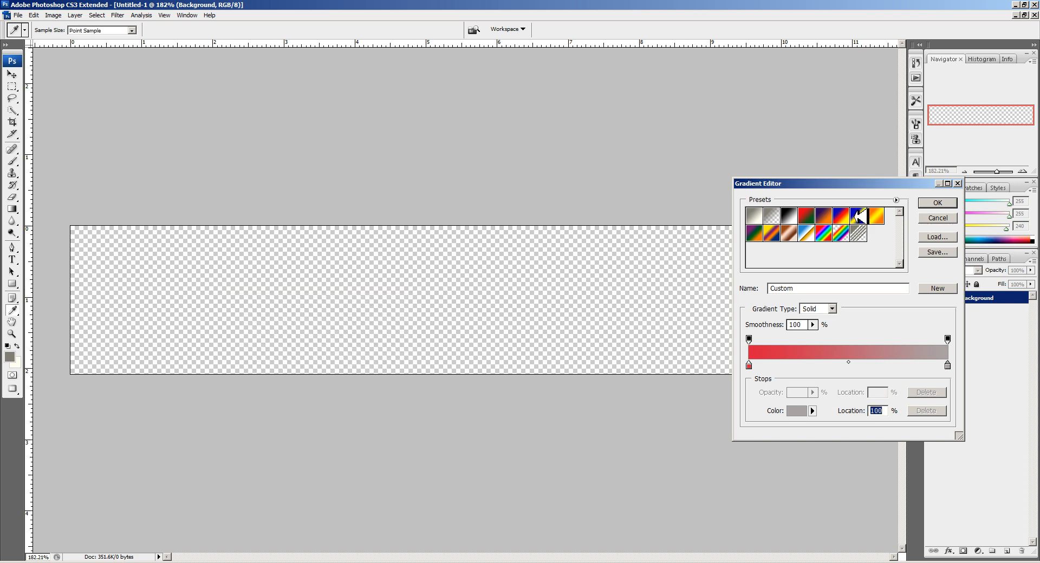
left_click(943, 204)
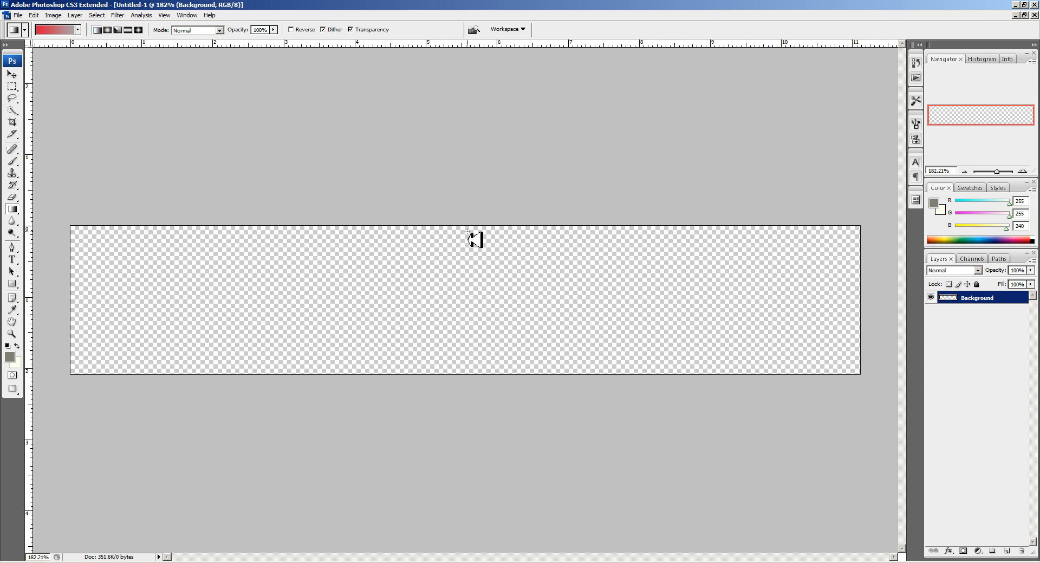
Step: Fill the Background layer with a vertical linear gradient running from red at the banner's upper edge to grey at its lower edge
left_click_drag(466, 226, 467, 360)
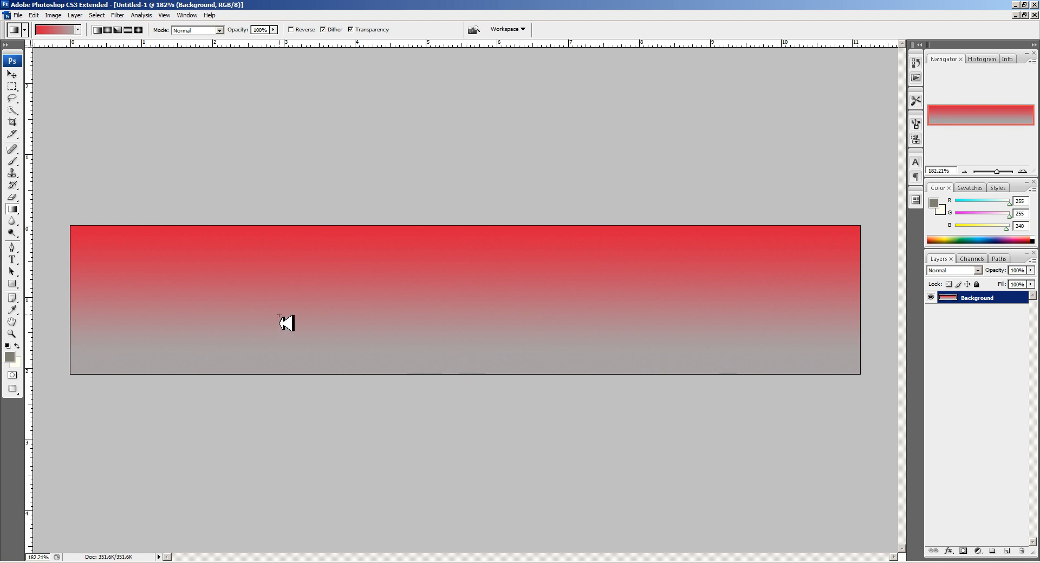
left_click_drag(86, 286, 630, 302)
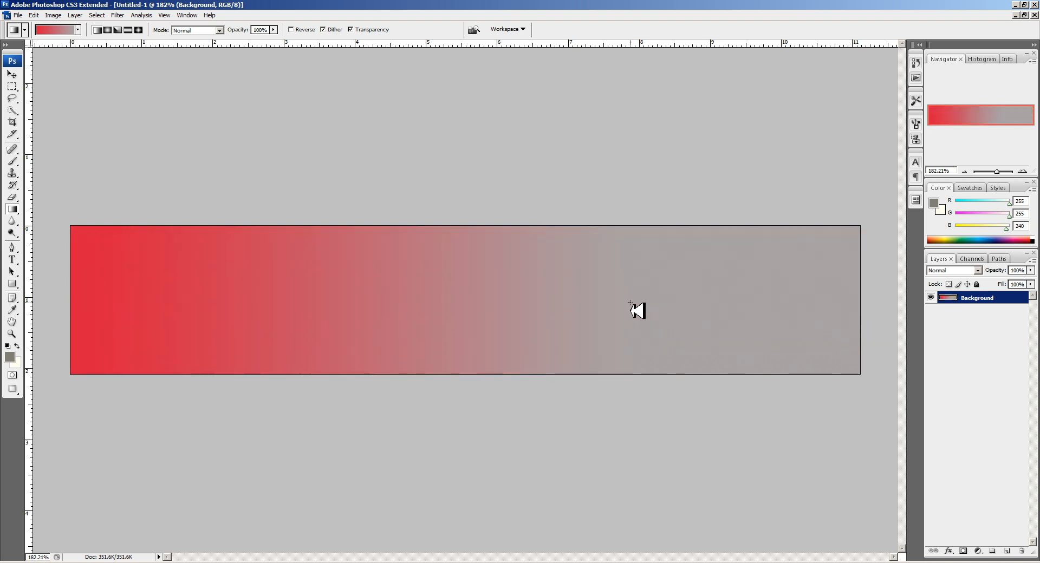
left_click_drag(399, 227, 398, 379)
left_click_drag(433, 276, 437, 390)
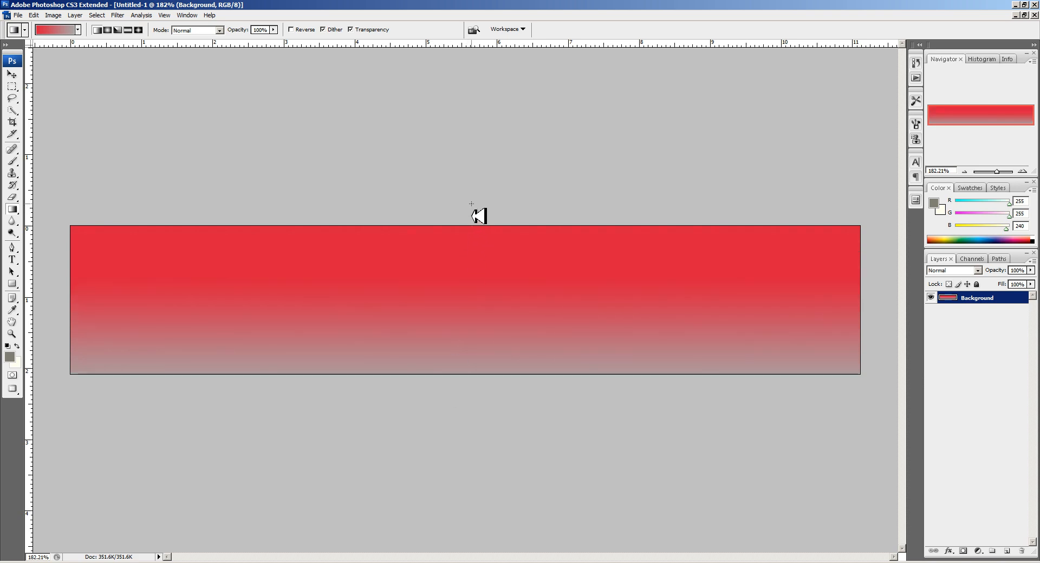
left_click_drag(472, 204, 487, 362)
left_click_drag(477, 310, 482, 429)
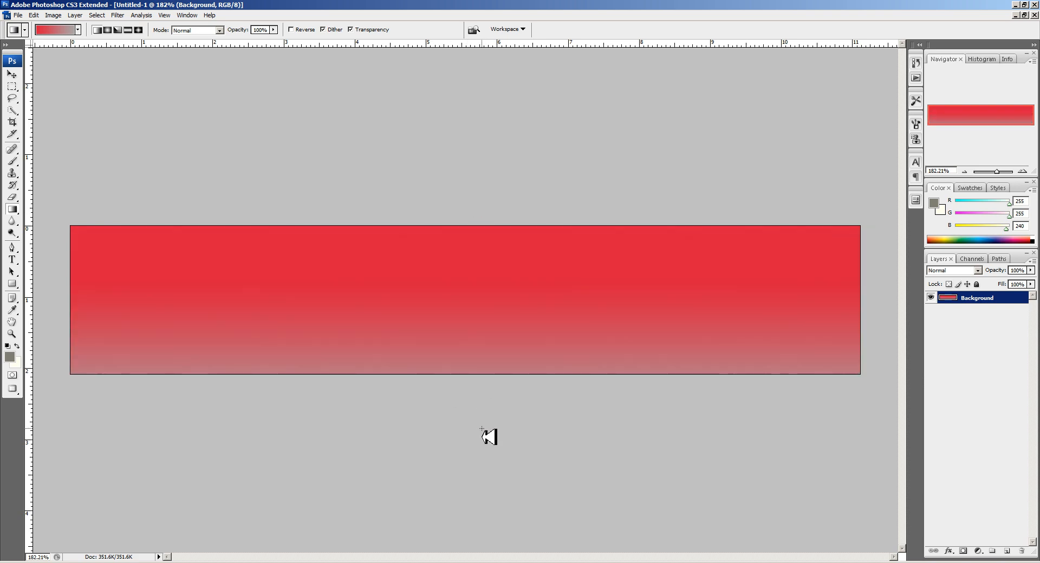
left_click_drag(469, 206, 468, 377)
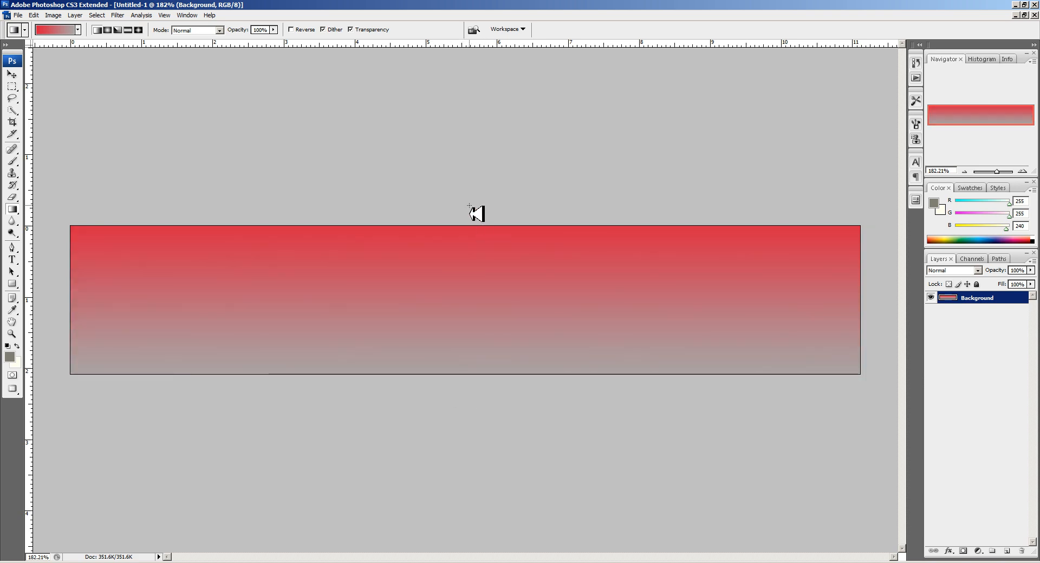
left_click_drag(469, 206, 467, 391)
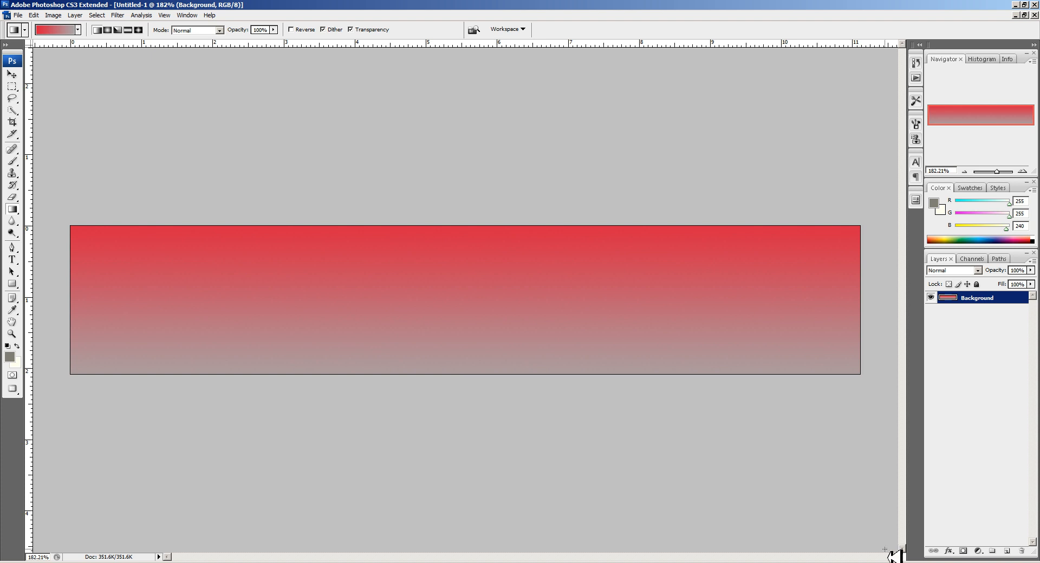
Step: Add a new layer and place a small text box reading "SCSCSCSCS" in the left part of the banner
left_click(1008, 551)
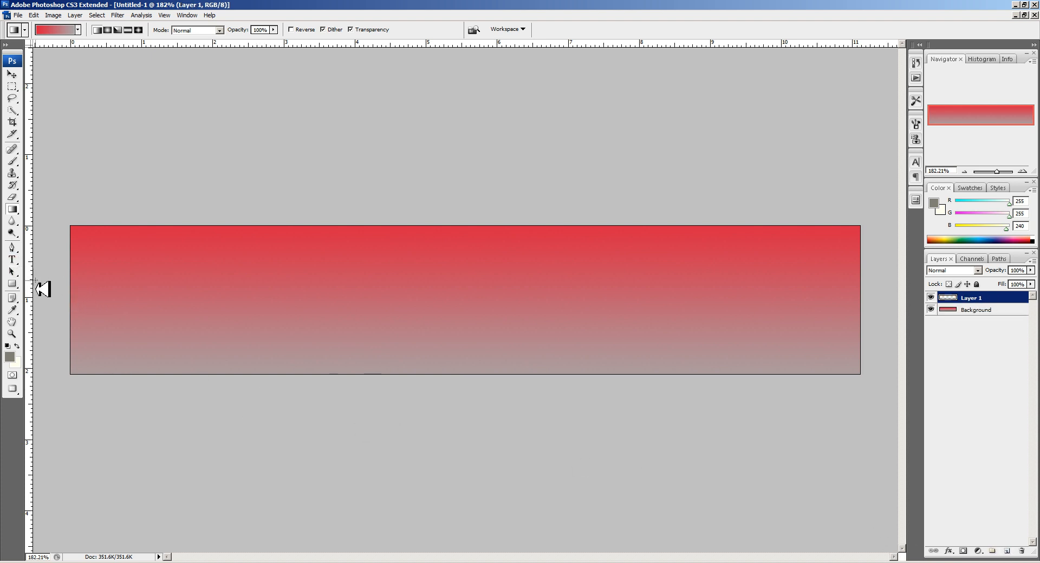
left_click(12, 259)
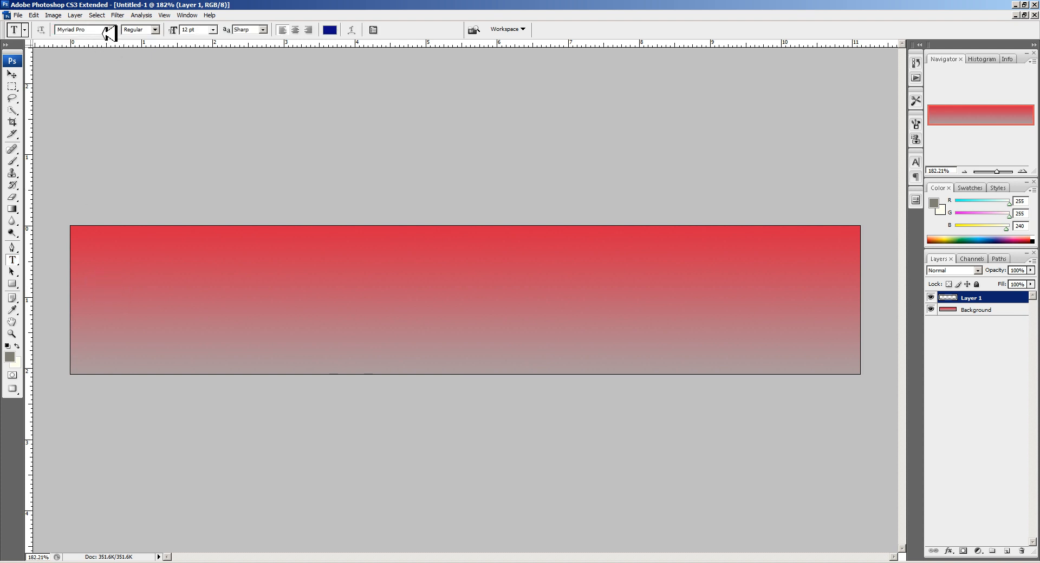
left_click_drag(133, 285, 259, 323)
type("SCSCSCSCS")
Step: Select all of the banner text and set its size to 33 pt
key("ctrl+a")
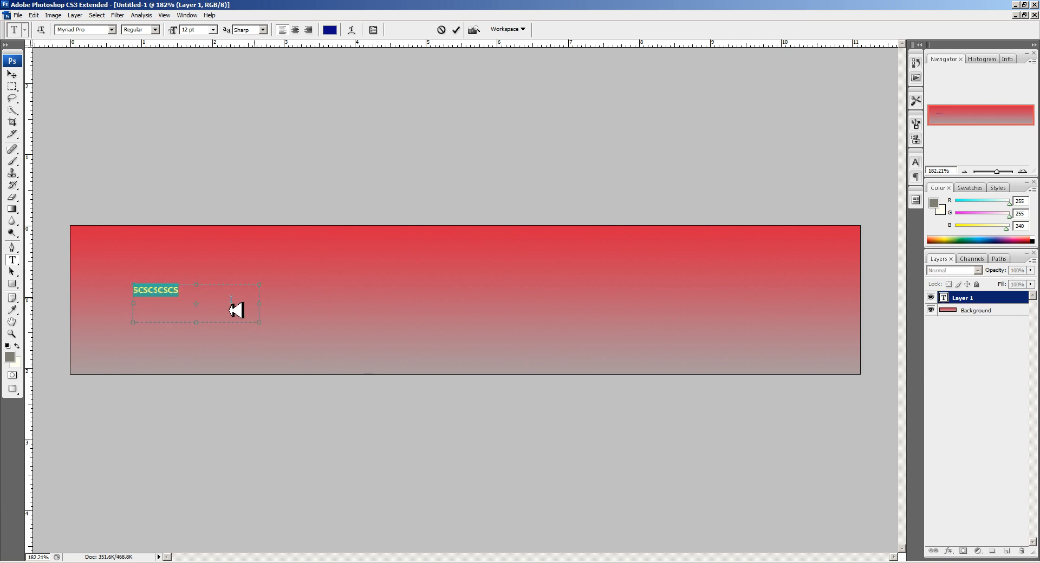
left_click(197, 307)
left_click_drag(204, 304, 99, 292)
left_click_drag(177, 31, 208, 43)
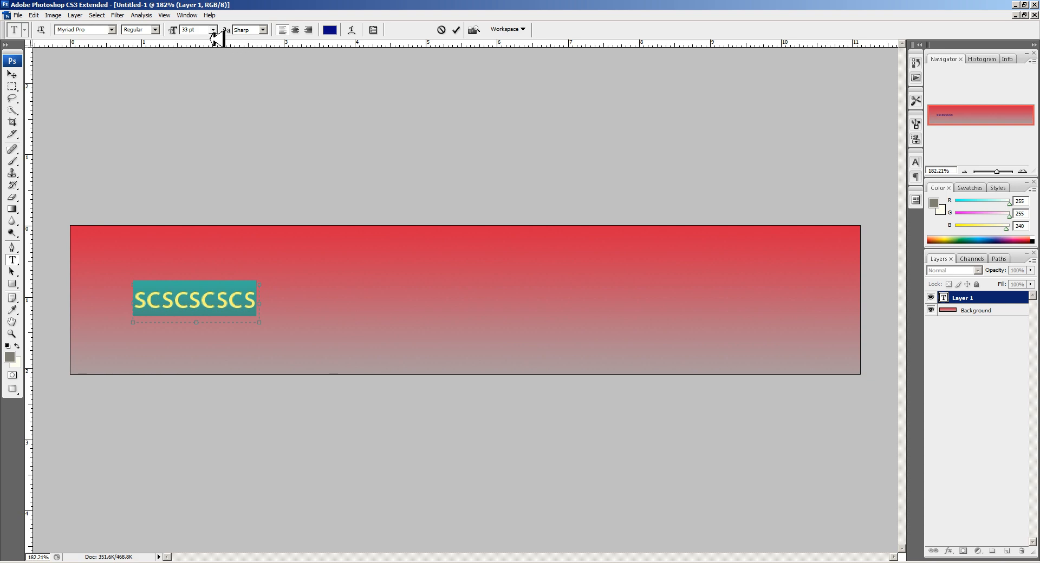
Step: Try Rockwell Extra Bold on the selected text, and settle on Trajan Pro as its font
left_click(113, 30)
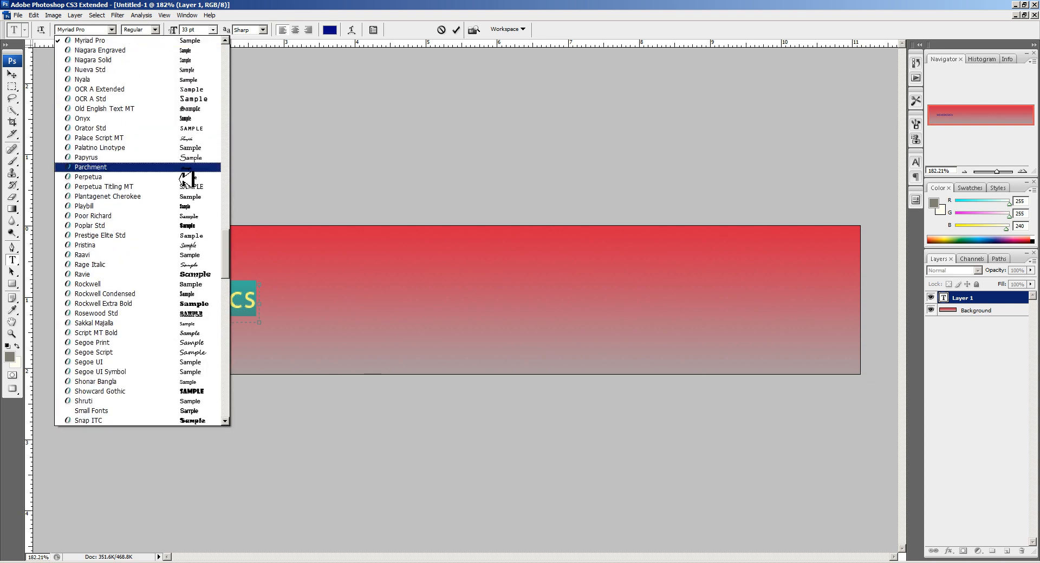
key("Return")
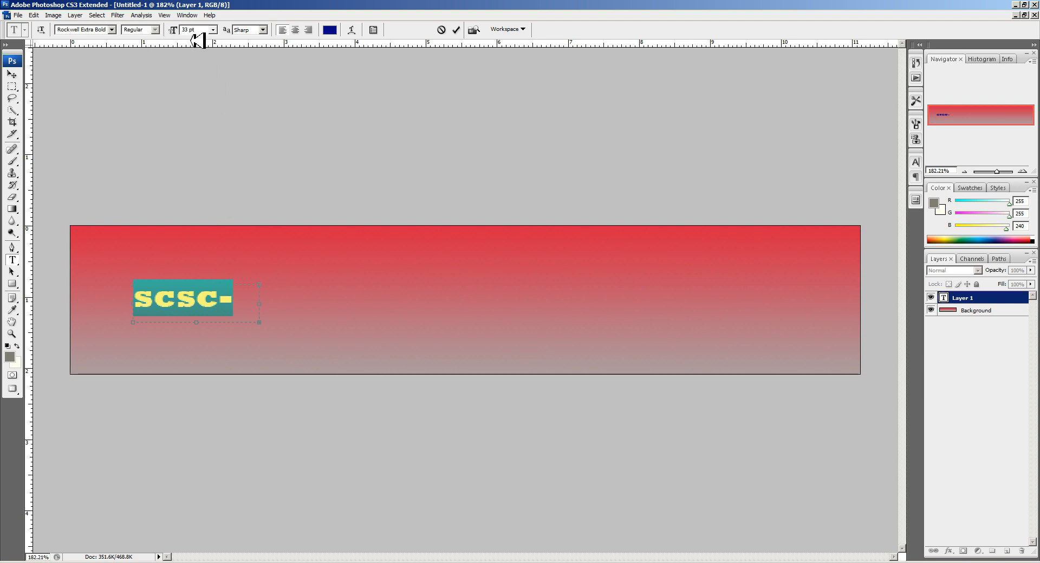
left_click(112, 31)
scroll(214, 292, "down", 2)
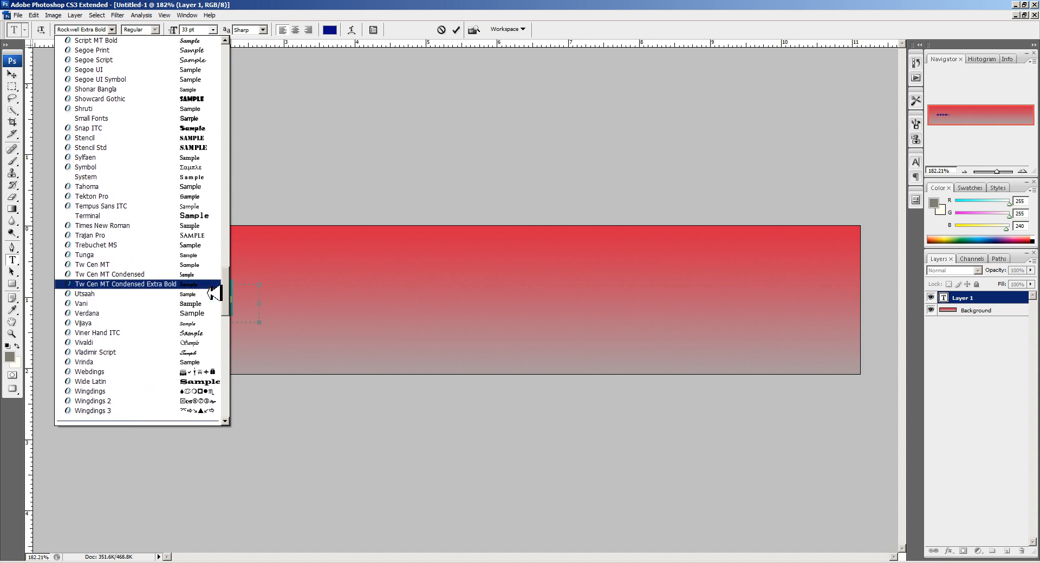
left_click(200, 238)
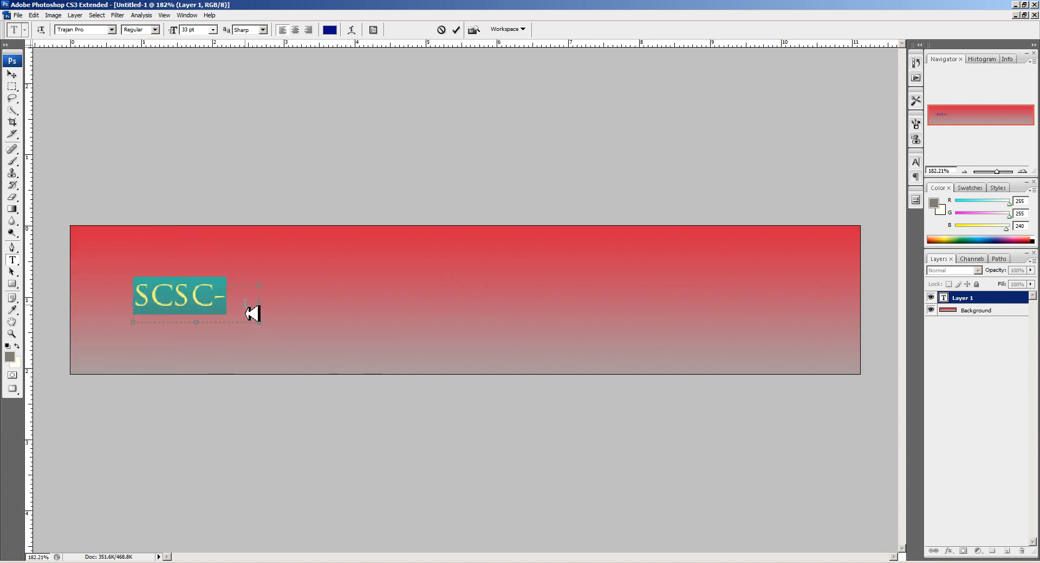
Step: Replace the selected banner text with "Home" and move it slightly closer to the banner's left edge
type("HOME")
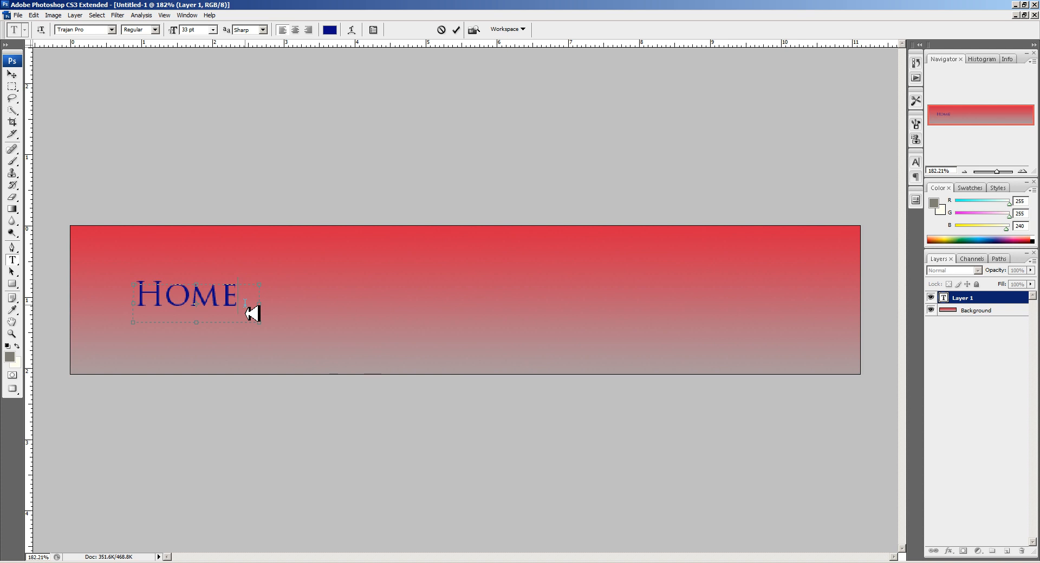
left_click(12, 74)
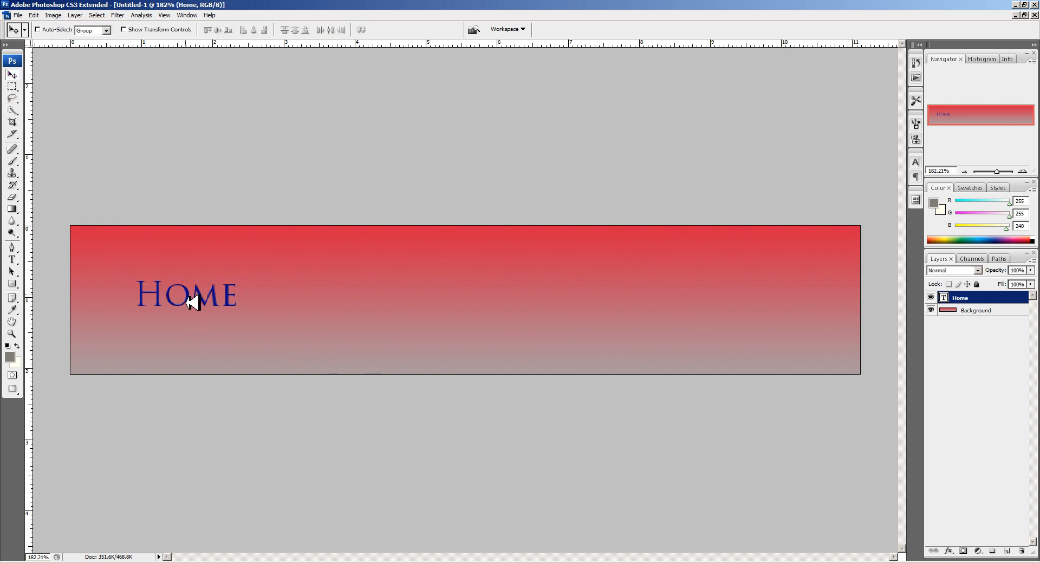
left_click_drag(190, 302, 173, 302)
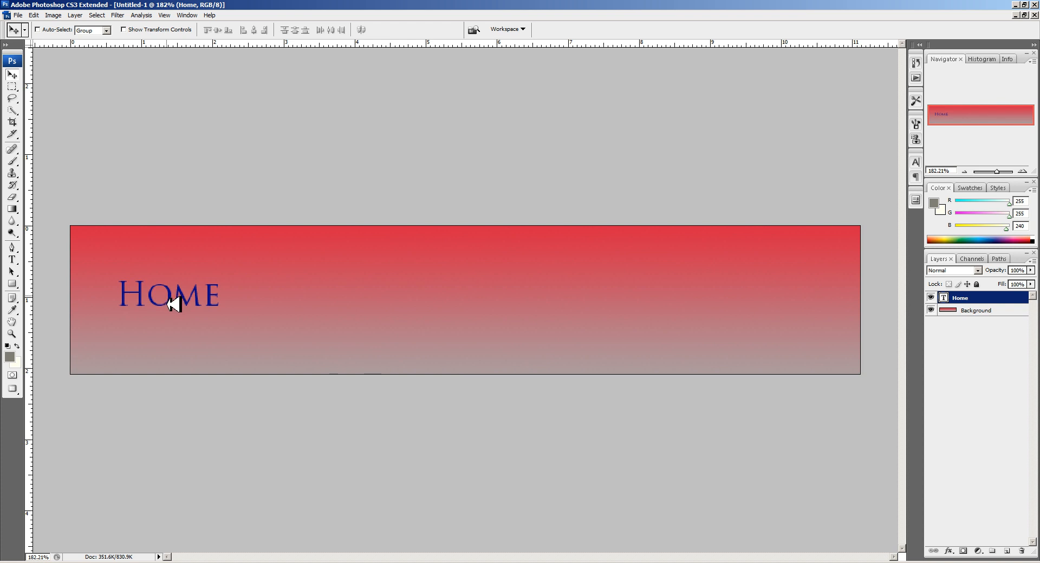
Step: Duplicate the "Home" text to its right in the banner and change the copy to read "Page 1"
left_click_drag(173, 303, 340, 310)
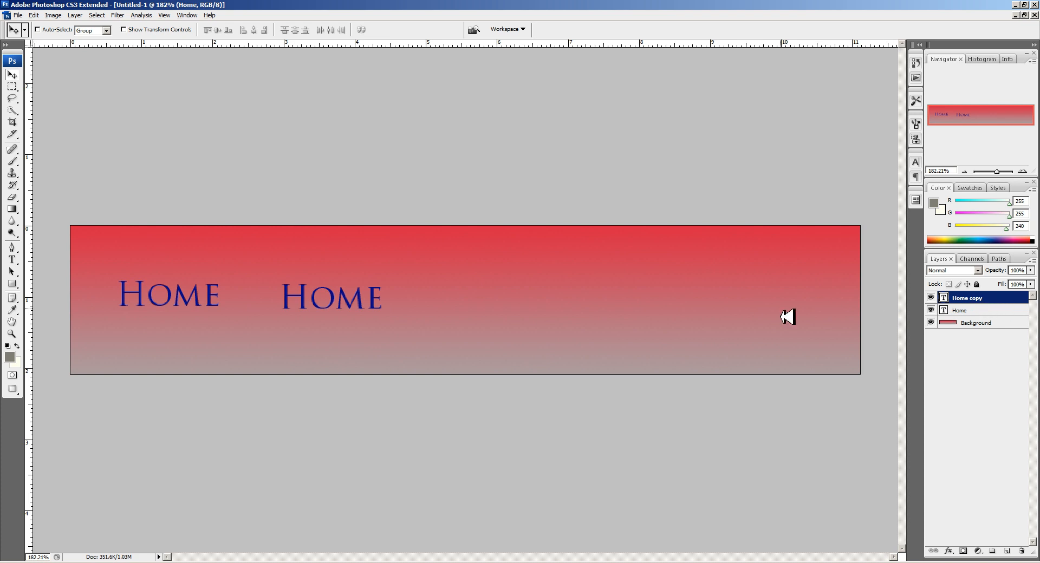
key("ctrl+a")
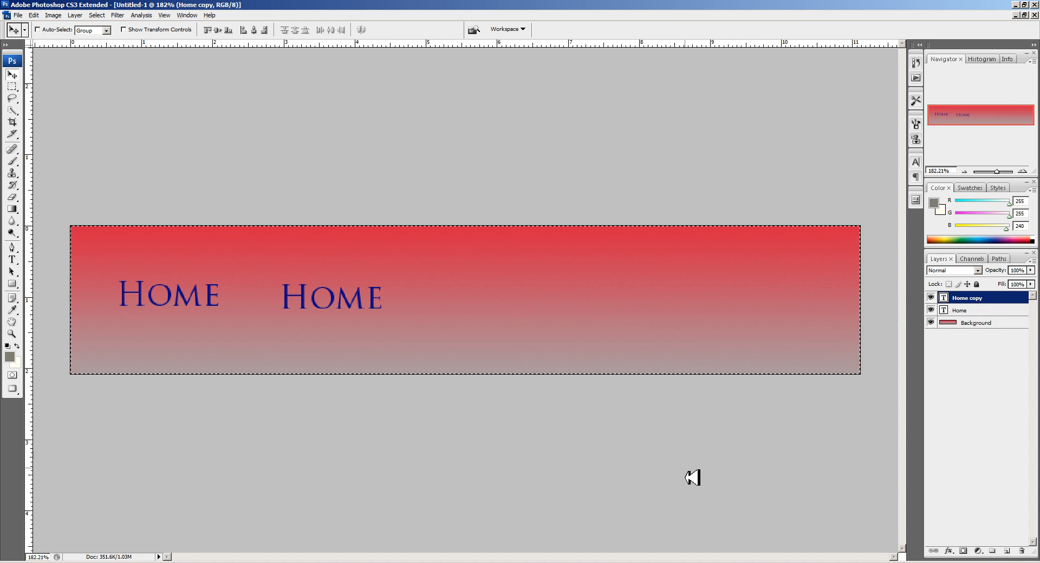
double_click(970, 298)
double_click(944, 299)
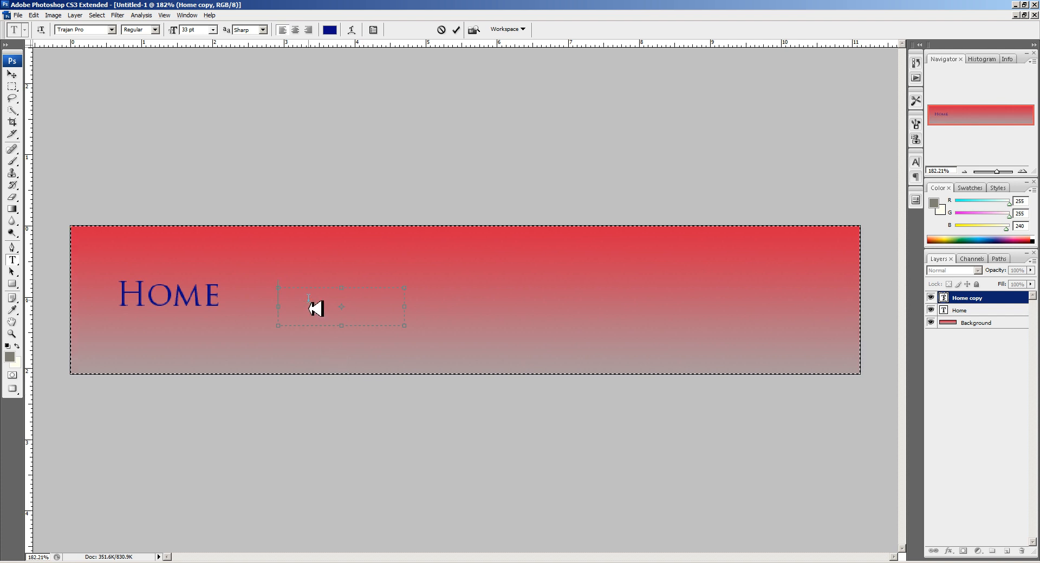
type("Page 1")
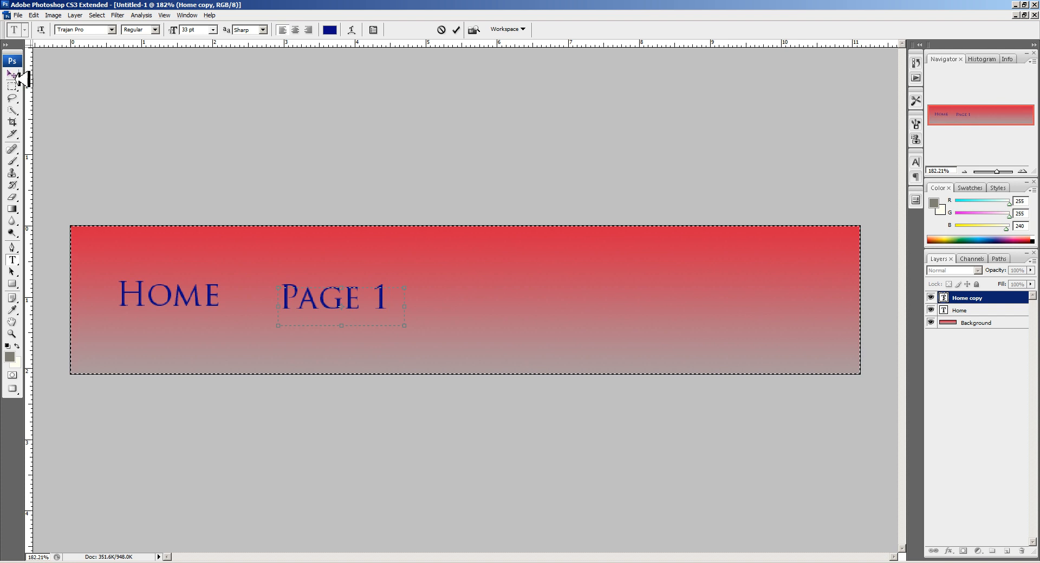
left_click(11, 74)
key("ctrl+d")
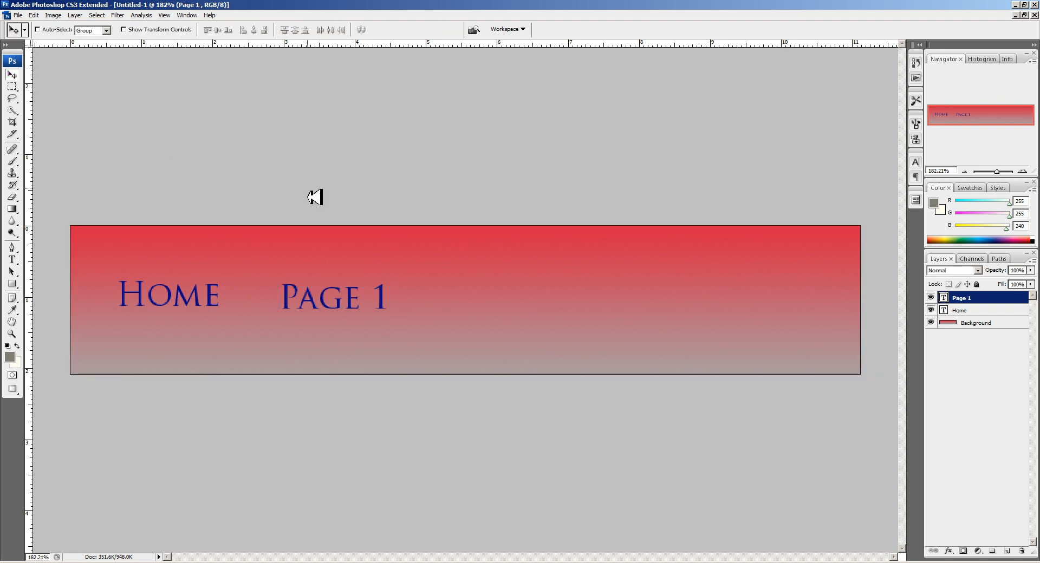
double_click(952, 323)
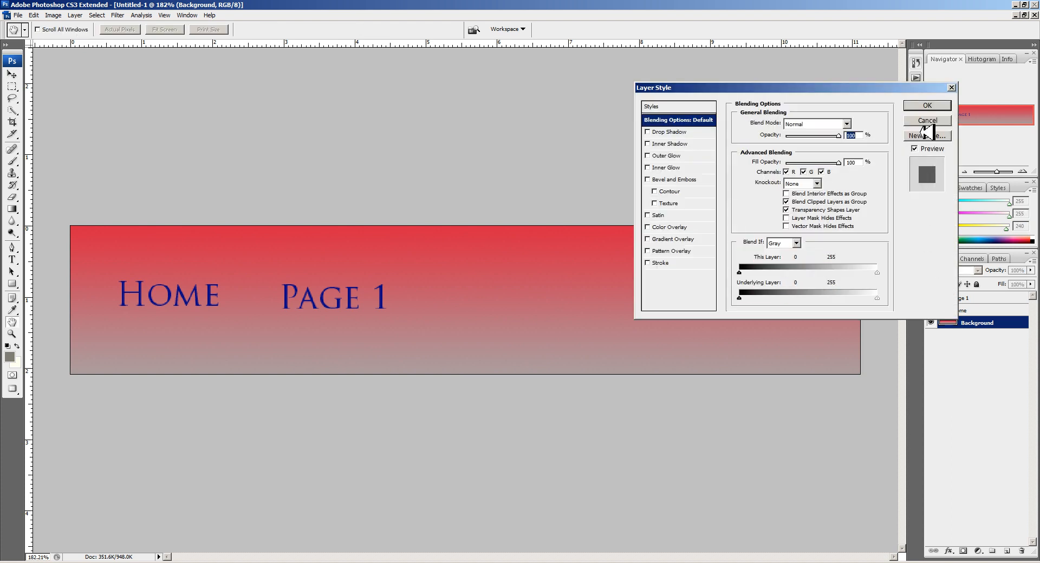
left_click(924, 128)
left_click(945, 311, "ctrl")
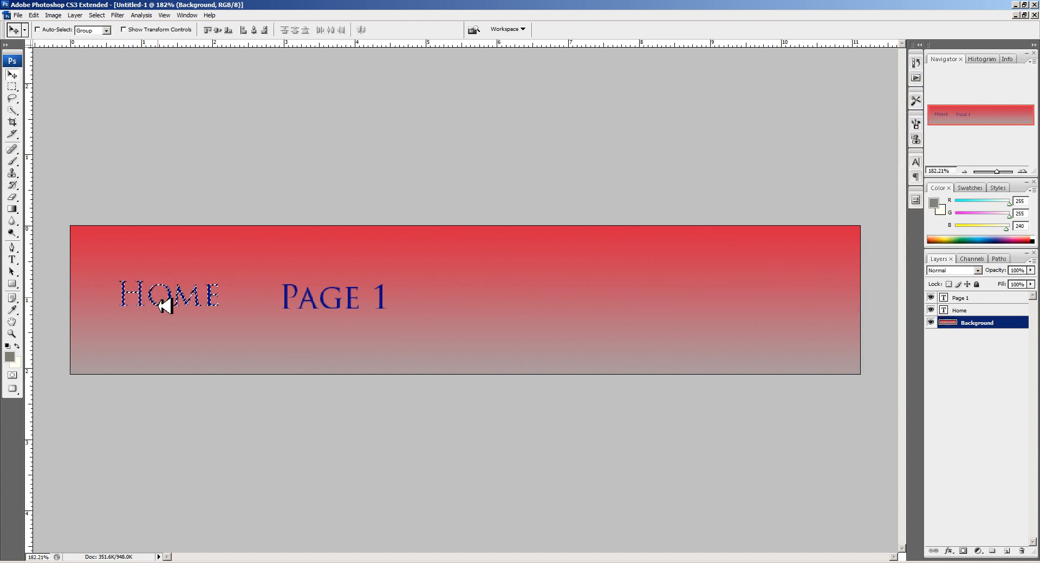
key("ctrl+s")
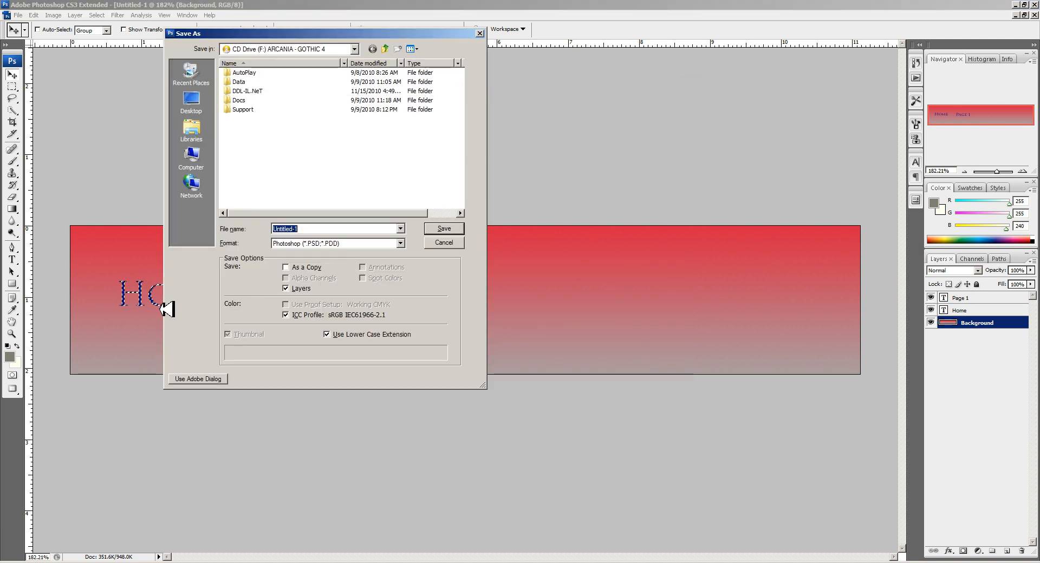
left_click(444, 242)
key("ctrl+d")
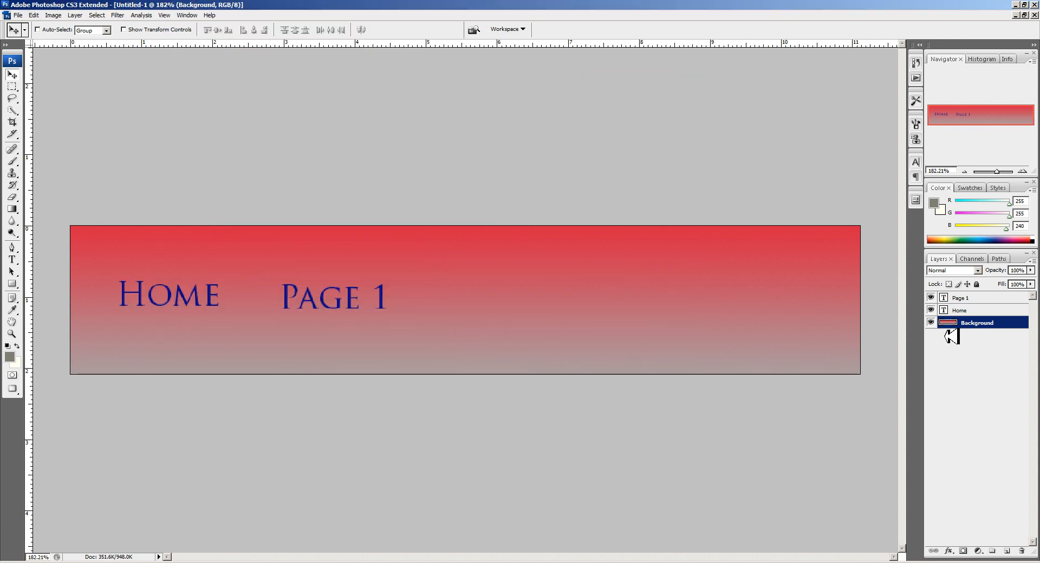
left_click(944, 311, "ctrl")
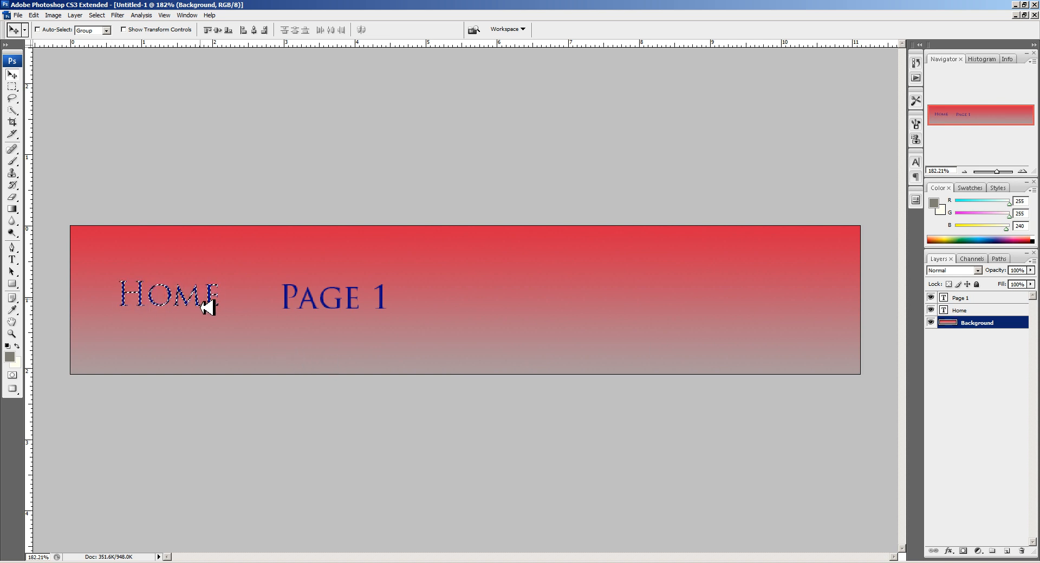
key("ctrl+d")
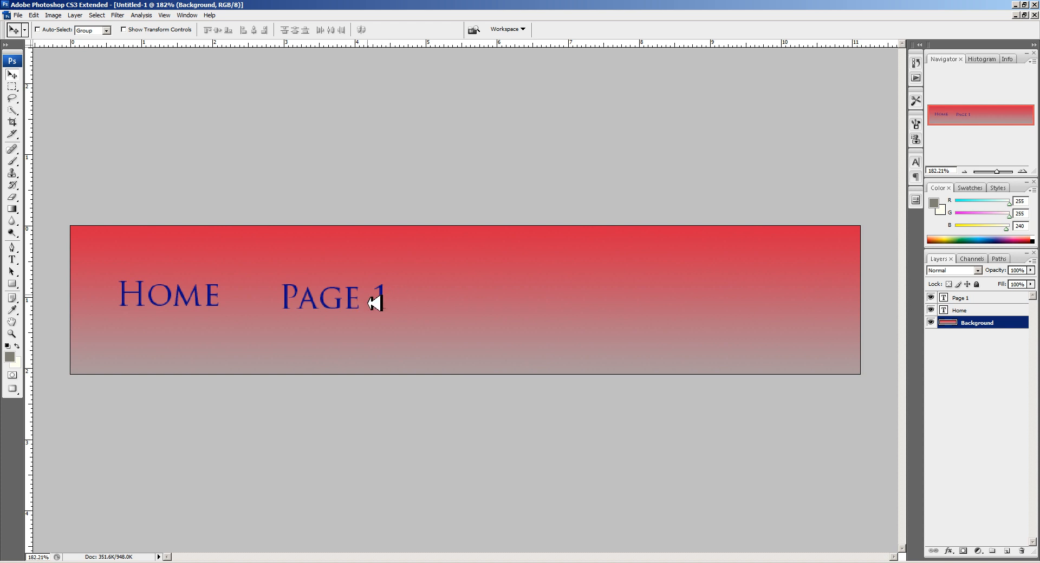
key("ctrl+j")
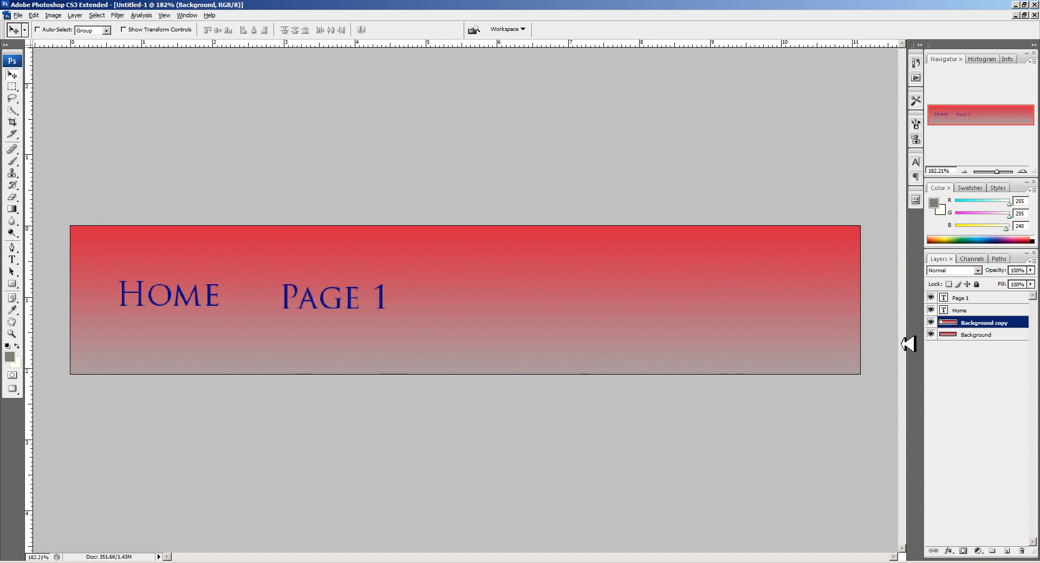
left_click_drag(955, 330, 1022, 551)
Step: Duplicate the "Page 1" text to its right in the banner and change the copy to read "Page 2"
left_click(963, 299)
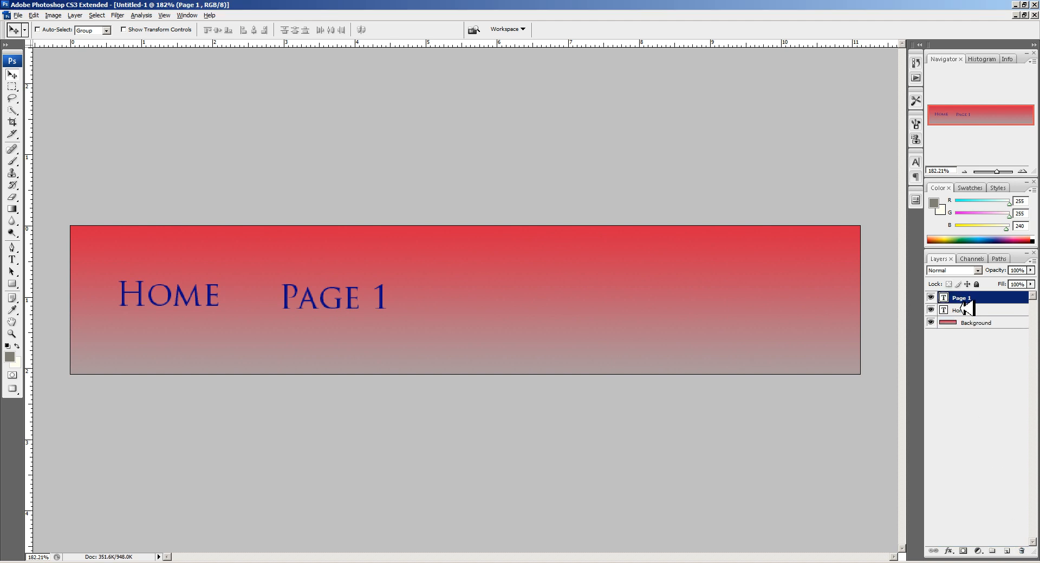
left_click_drag(360, 311, 525, 312)
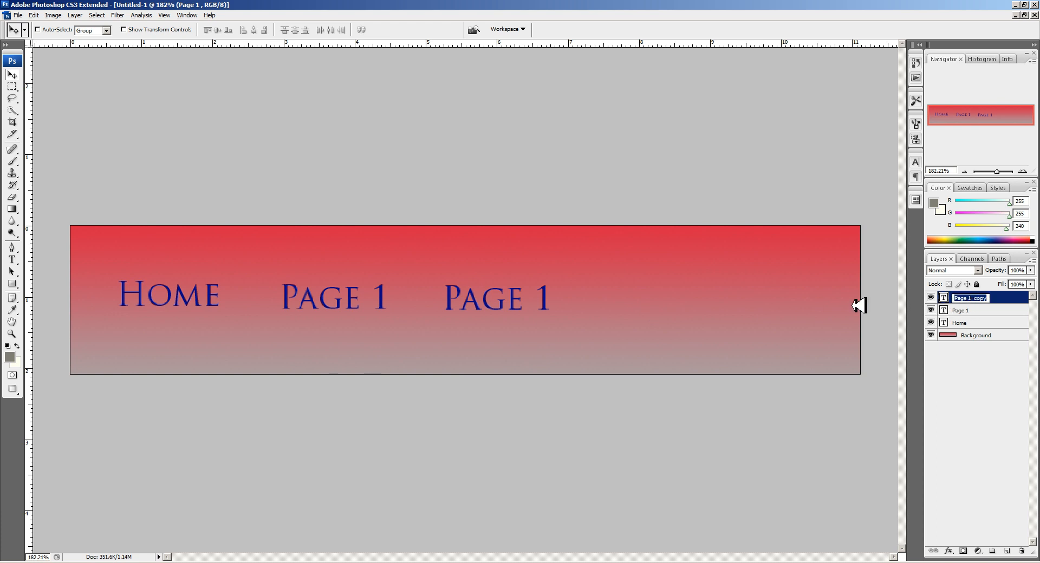
key("Return")
double_click(944, 298)
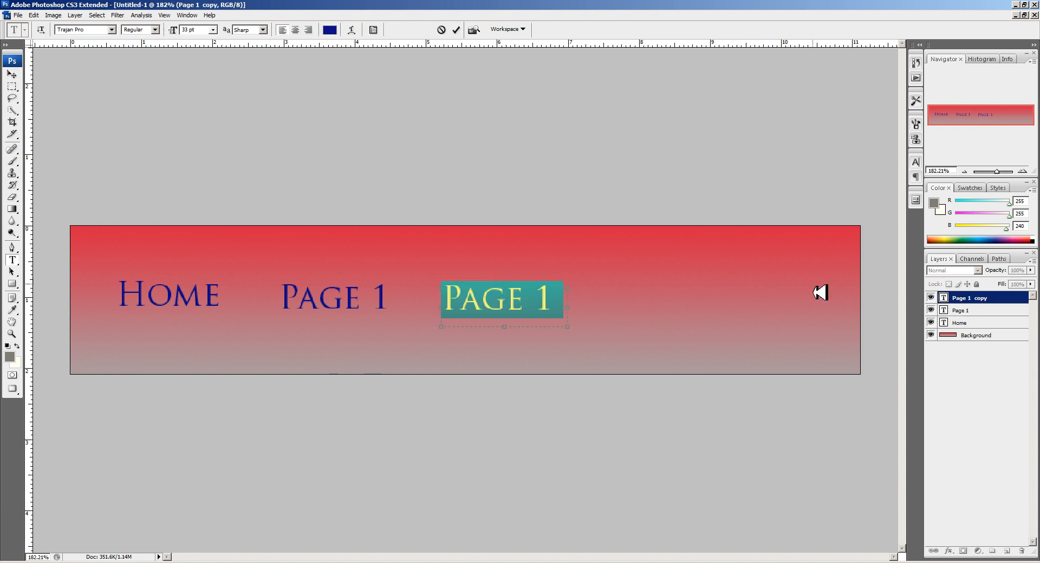
left_click(558, 308)
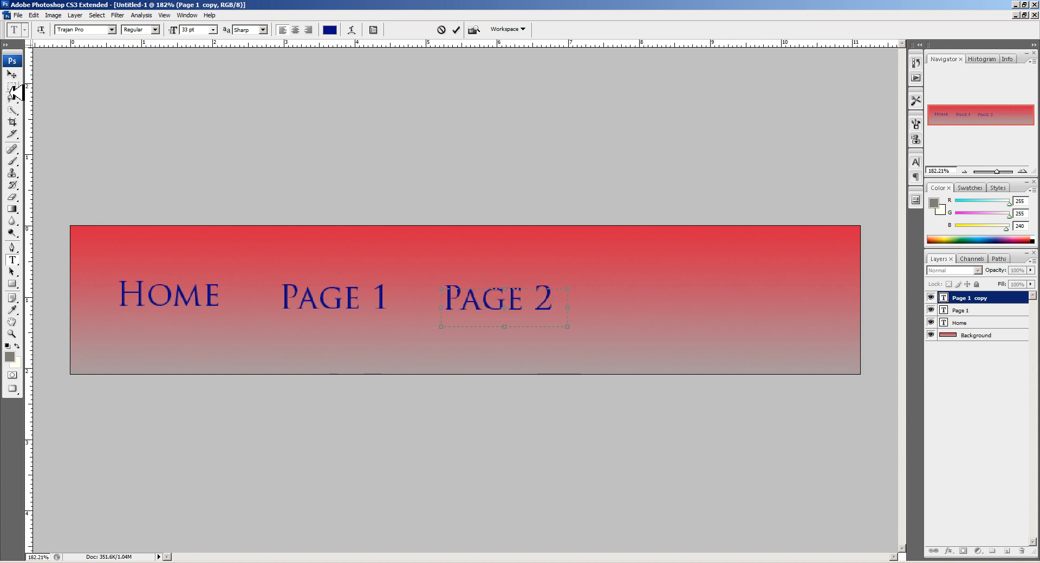
left_click(11, 74)
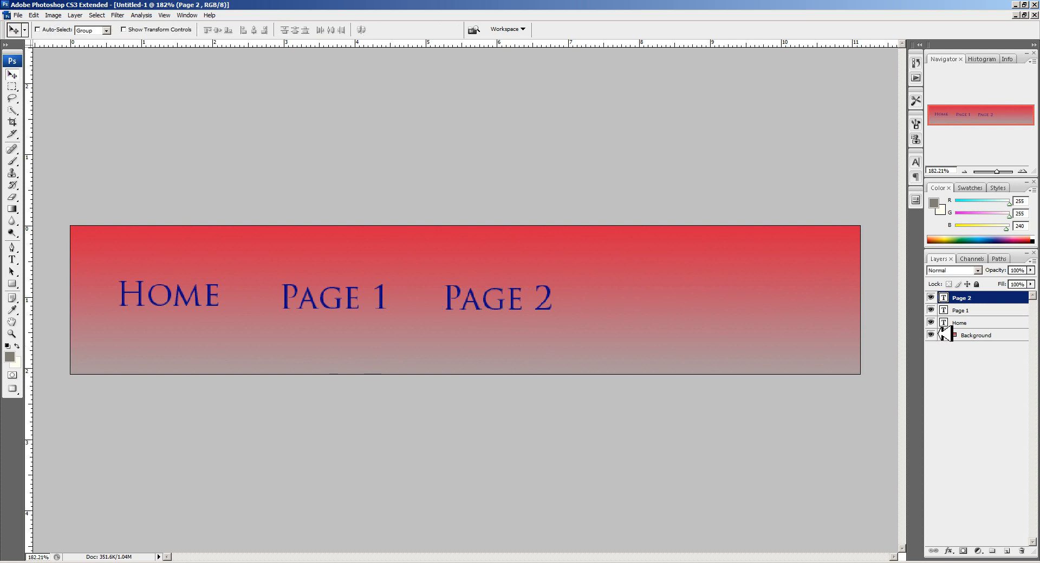
left_click(946, 299, "ctrl")
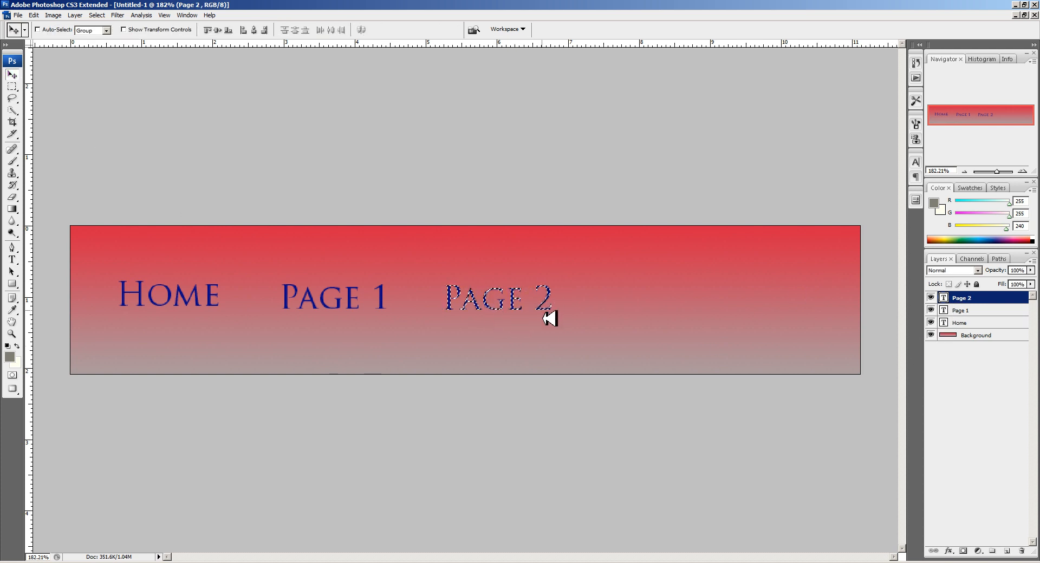
key("ctrl+d")
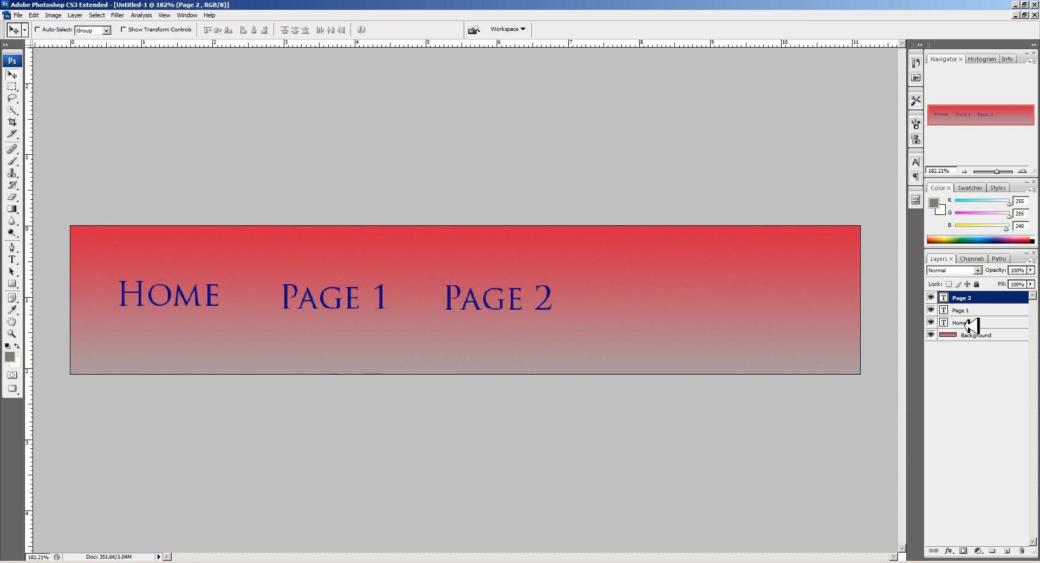
double_click(947, 300)
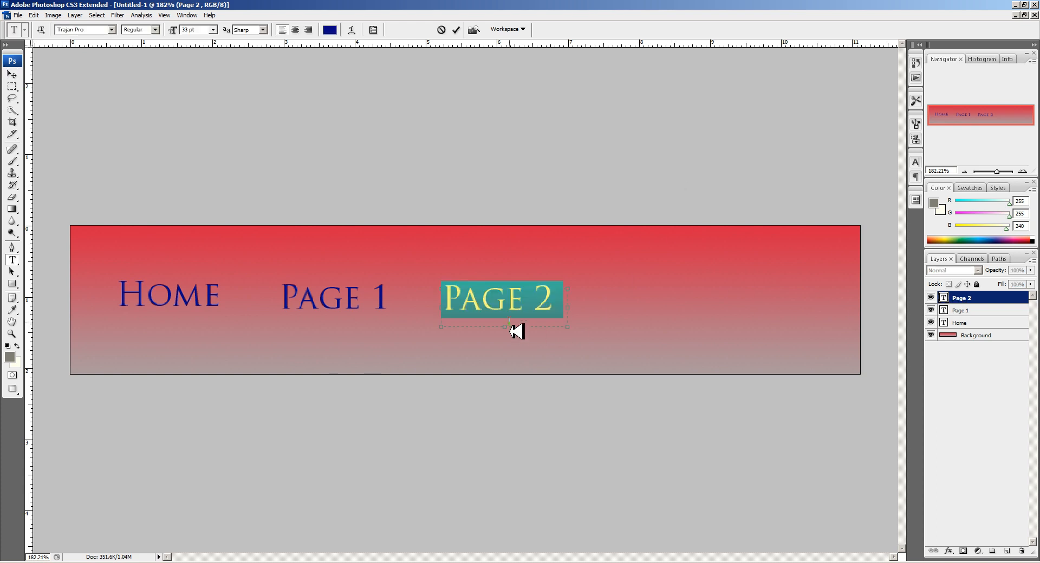
left_click(14, 76)
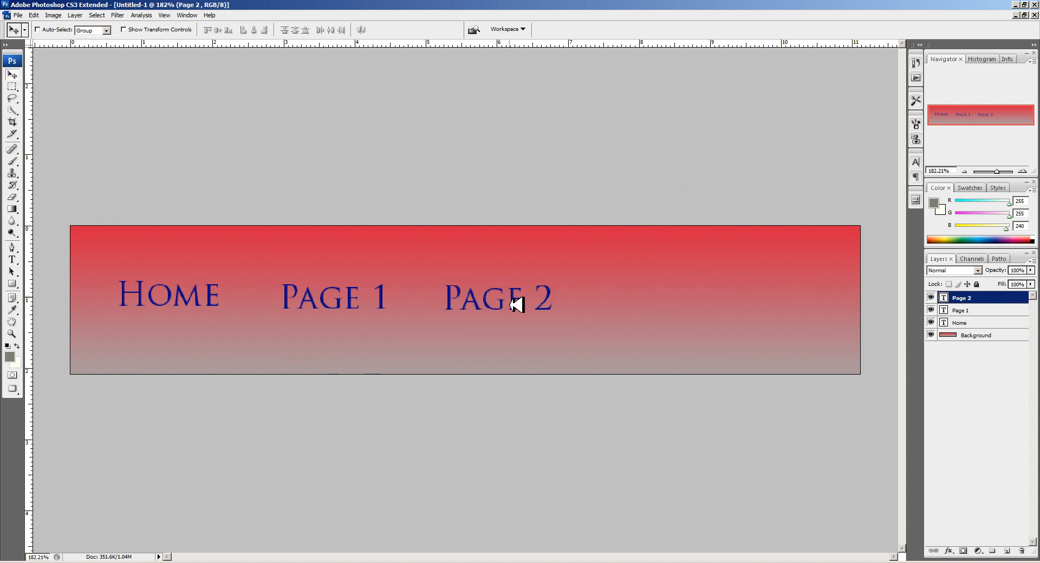
Step: Duplicate the "Page 2" text toward the banner's right end as a layer named page3, reading "Page 3"
left_click_drag(517, 306, 709, 312)
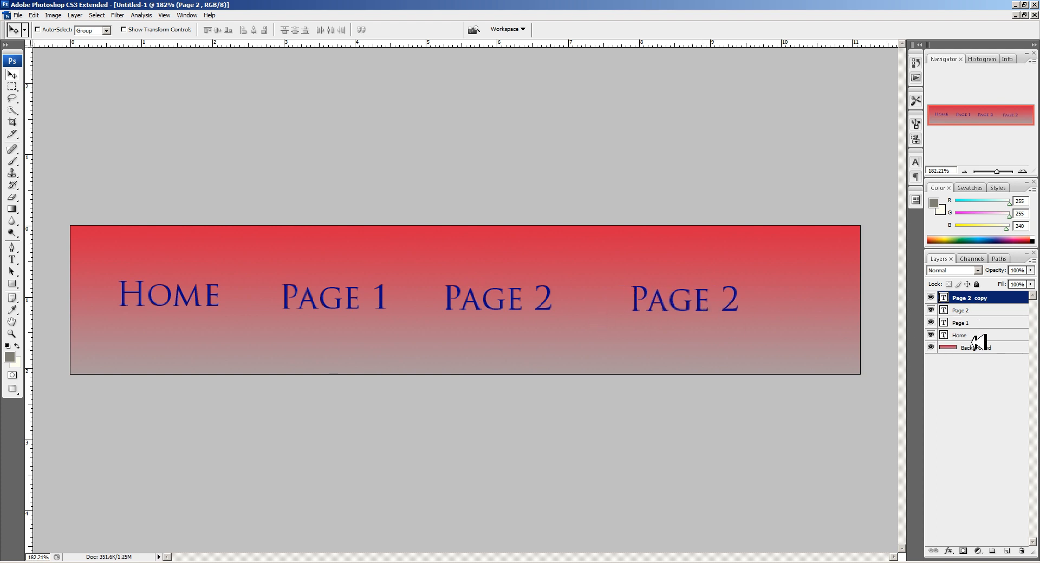
left_click(975, 311)
left_click(978, 300)
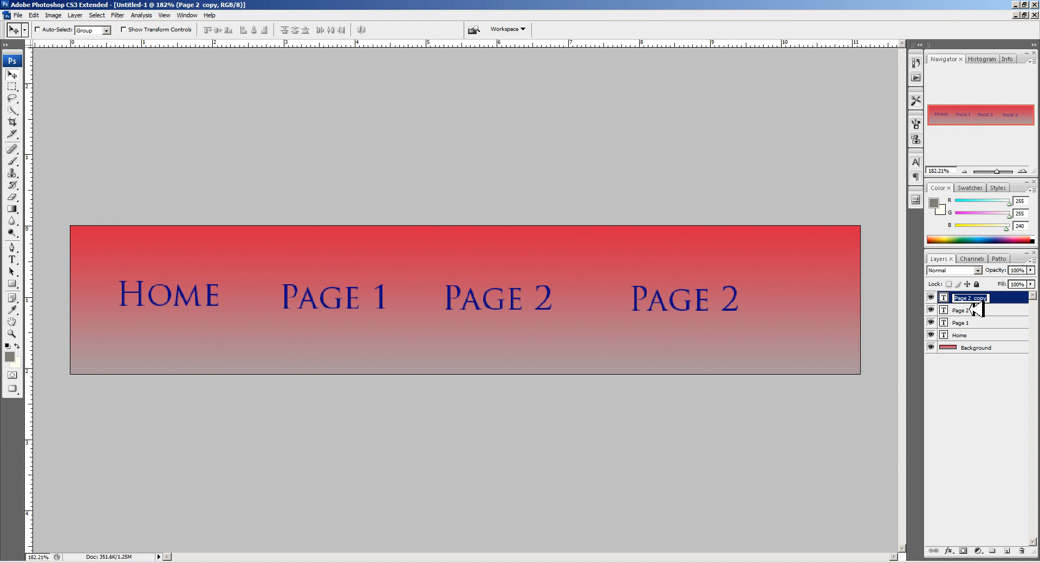
key("Return")
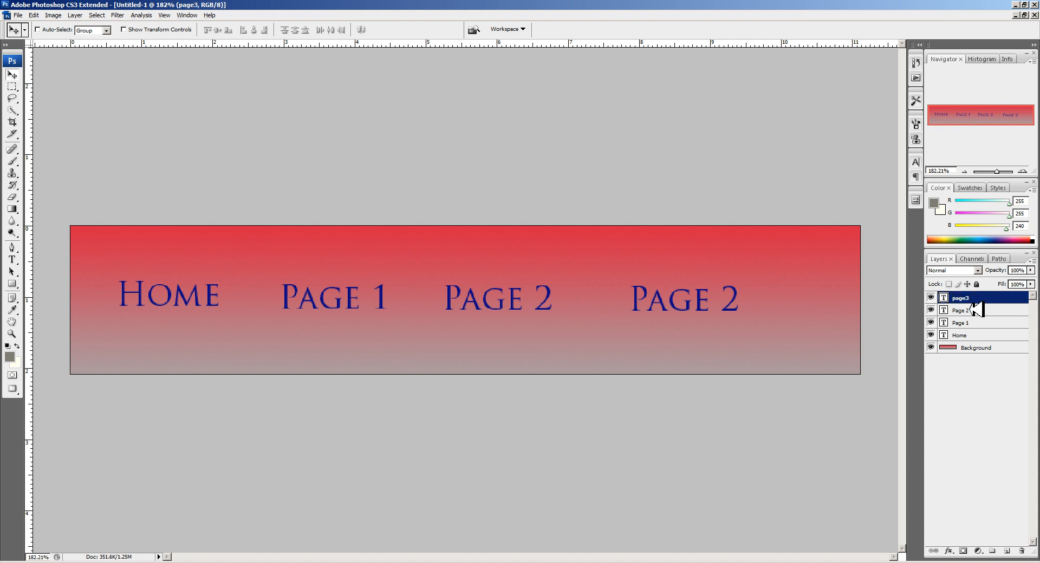
double_click(945, 299)
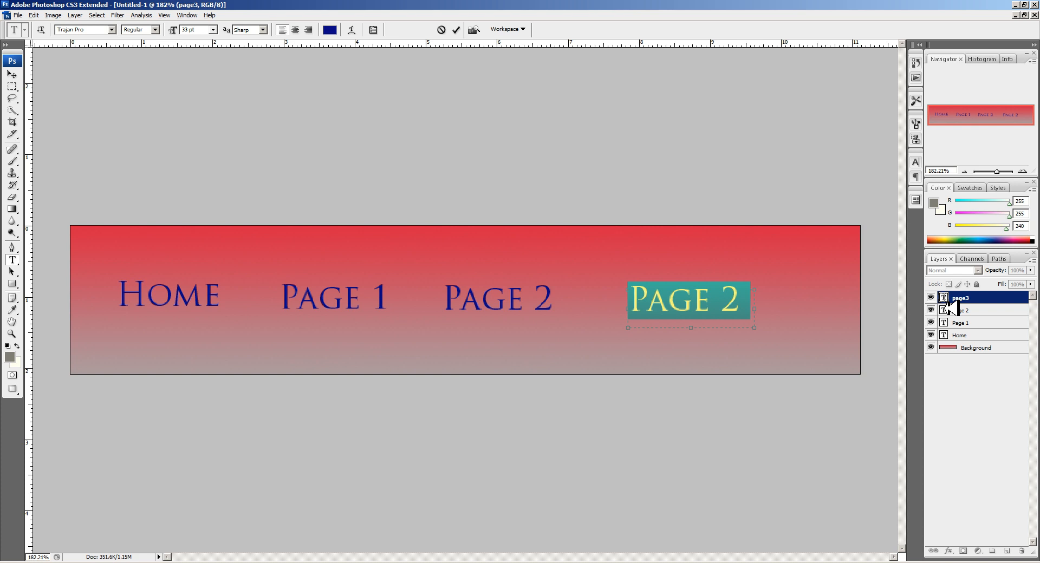
type("Pag")
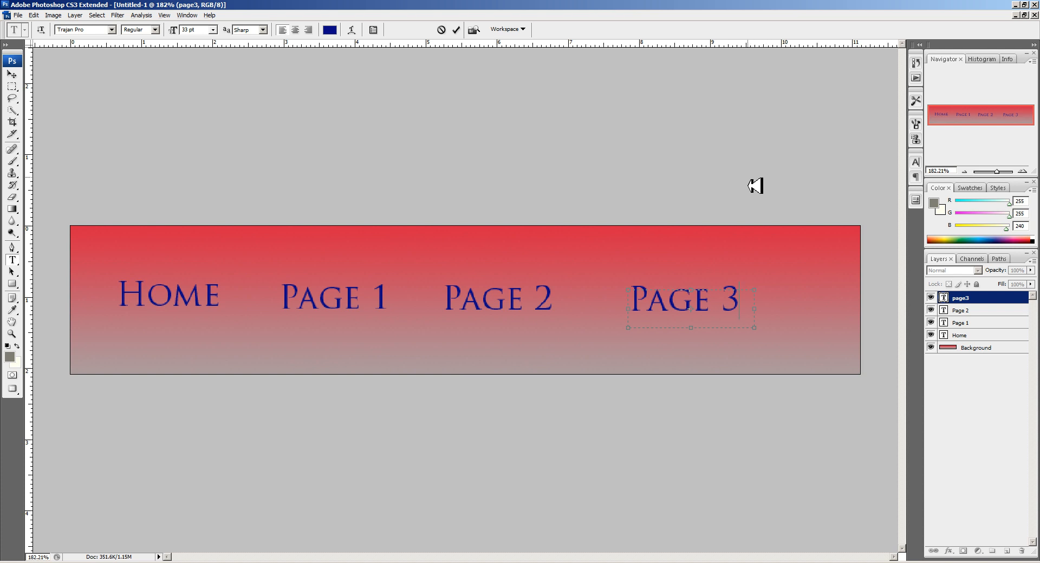
left_click(306, 562)
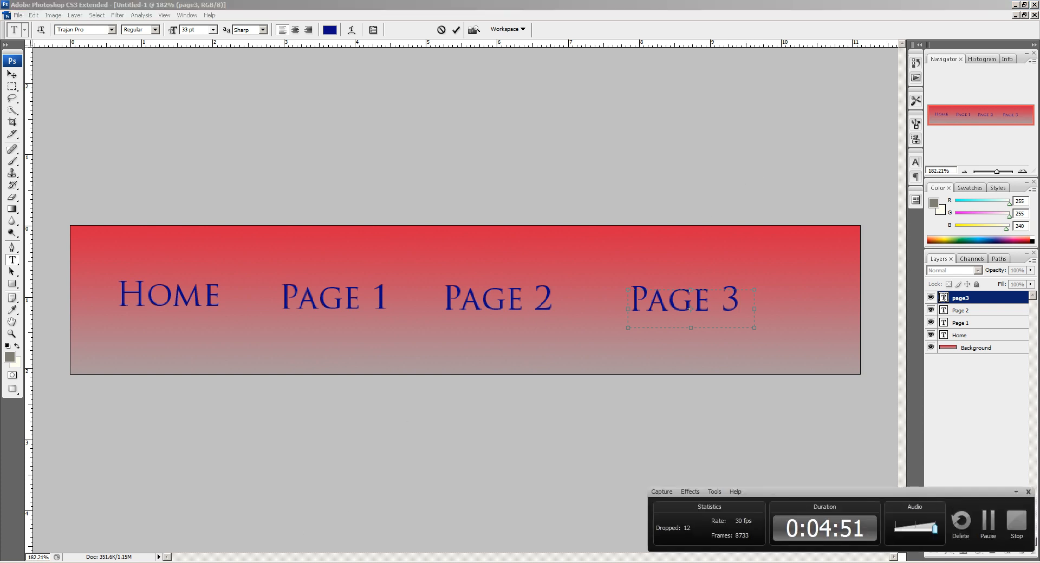
left_click(987, 522)
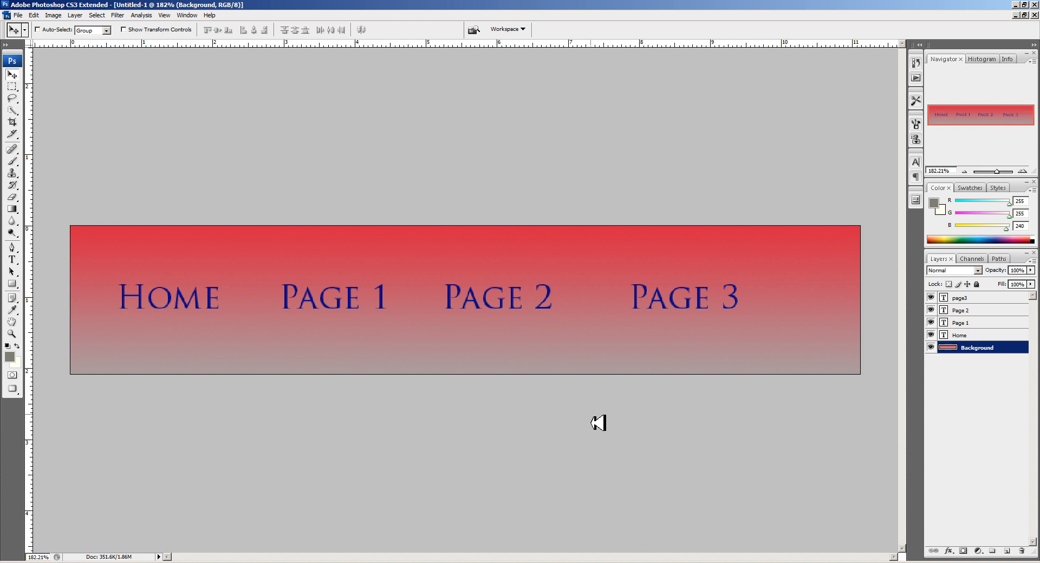
left_click(306, 562)
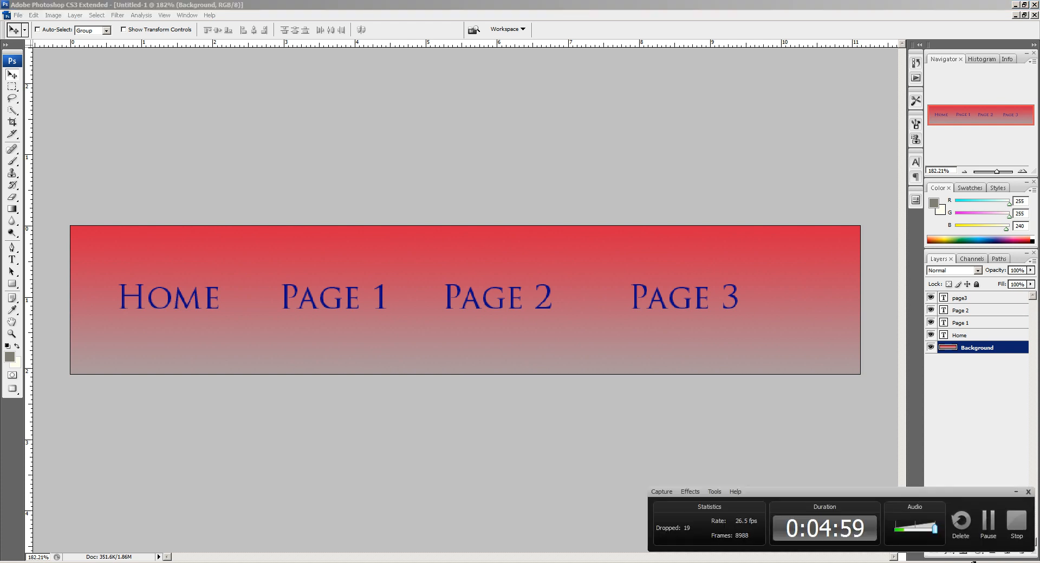
left_click(1016, 493)
Step: Distribute the four text layers, Home through page3, evenly across the banner by their horizontal centers
left_click(984, 298)
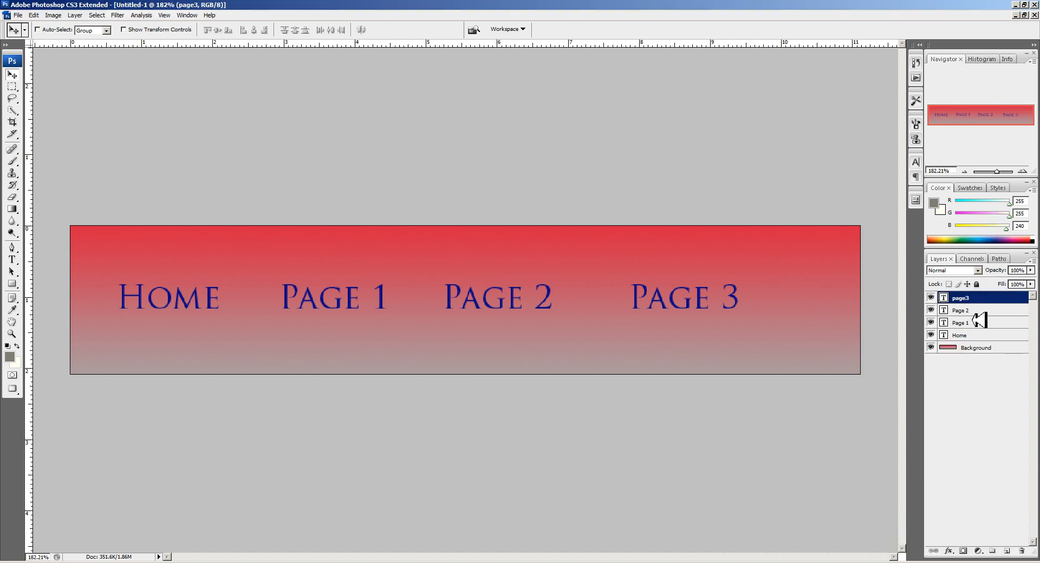
left_click(977, 338, "shift")
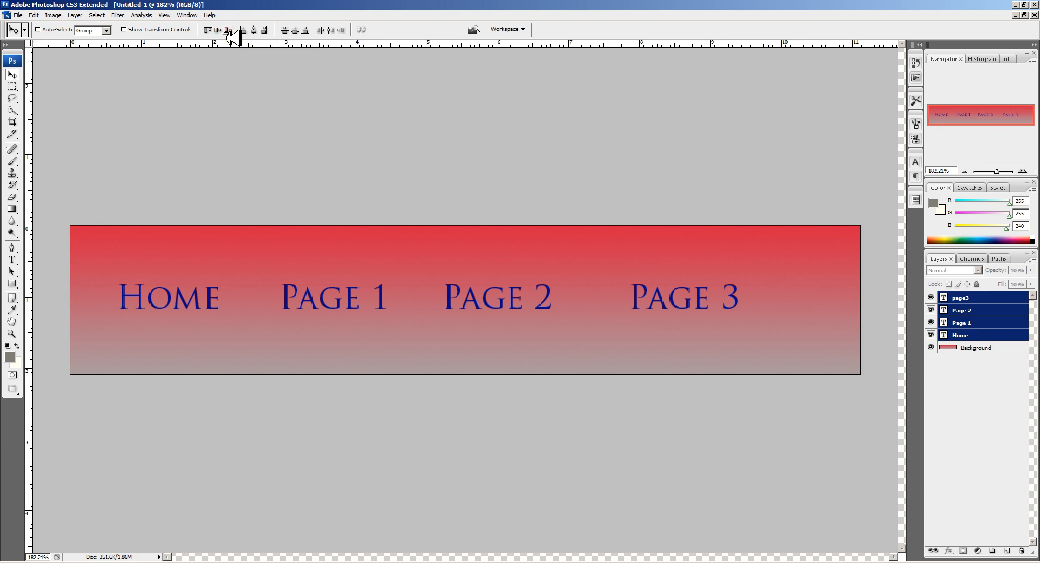
left_click(331, 30)
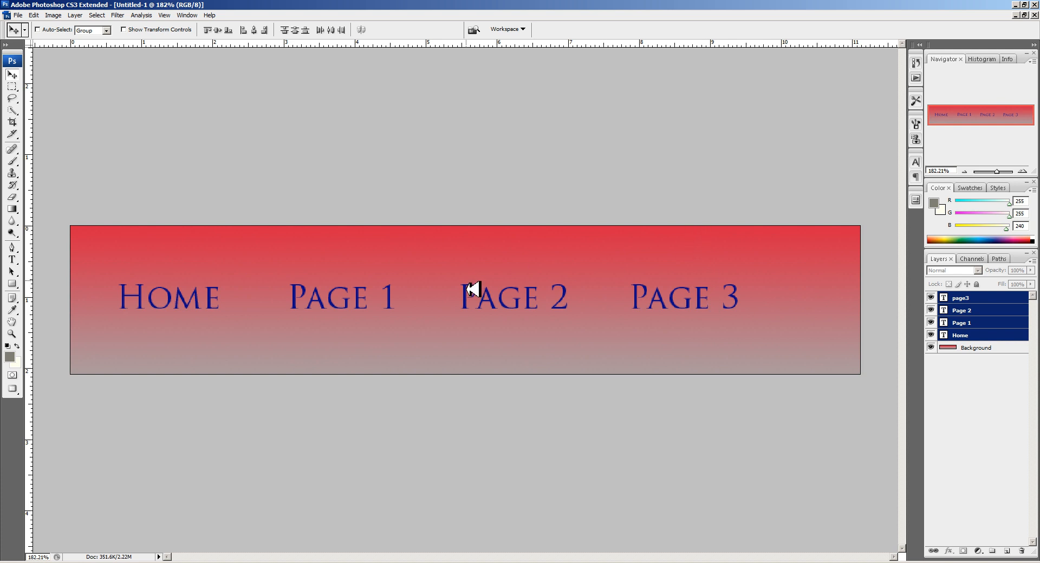
Step: Nudge the four text labels slightly right and down, and move them back to their starting position
key("Right")
key("Right")
key("Down")
key("Down")
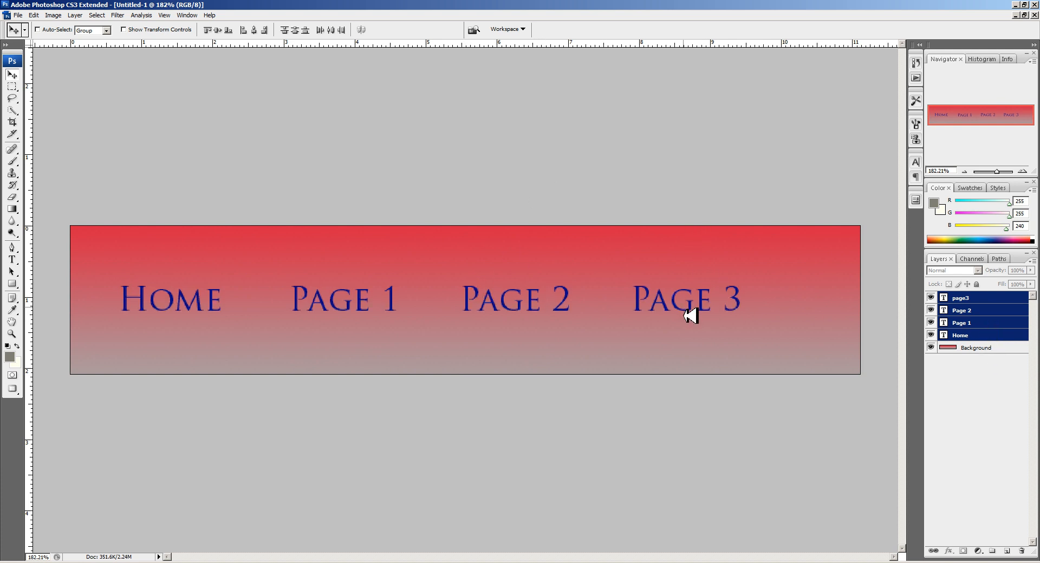
key("Left")
key("Left")
key("Up")
key("Up")
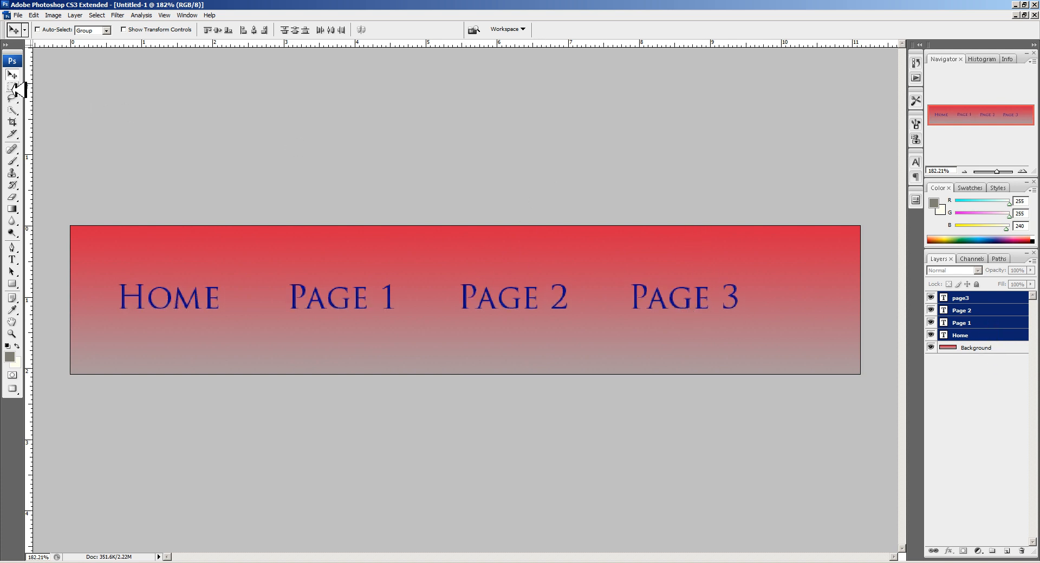
left_click(9, 199)
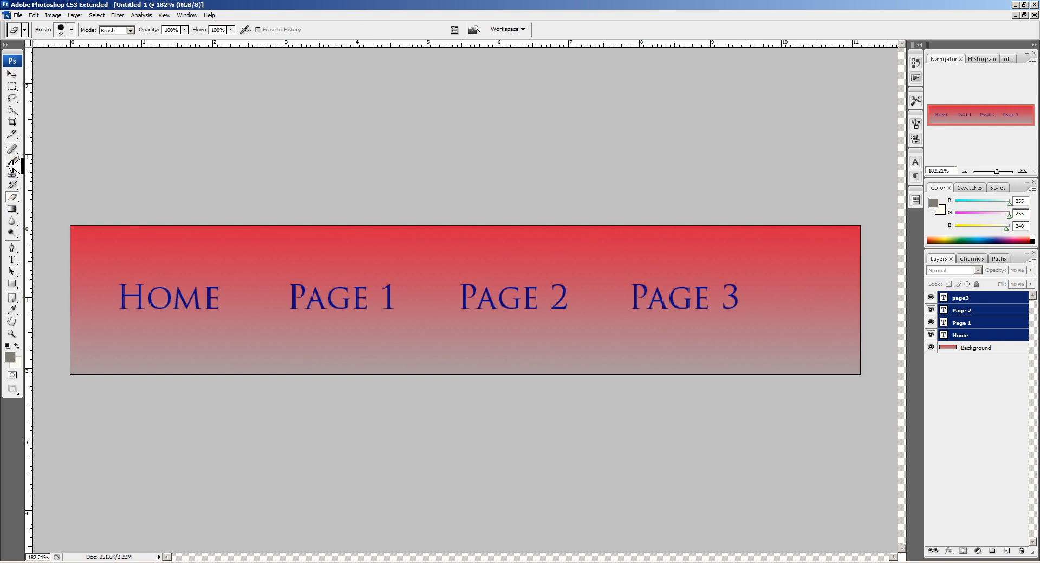
left_click(964, 299)
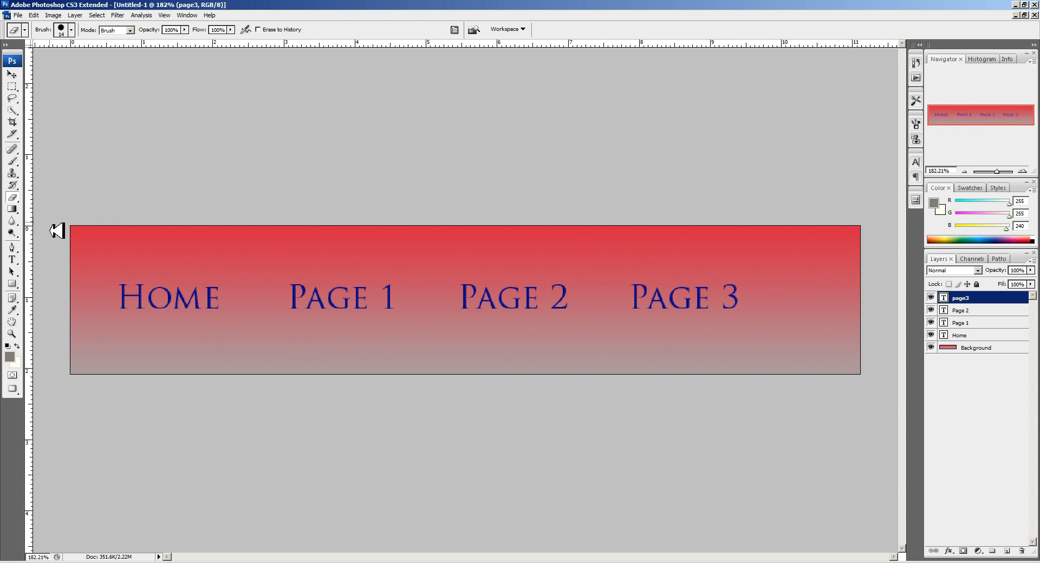
left_click(14, 249)
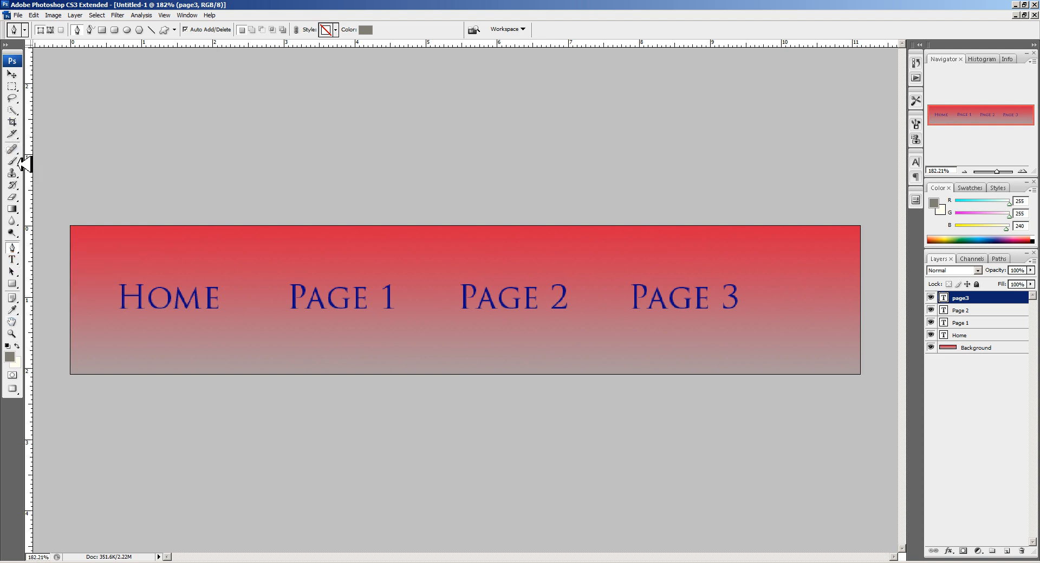
Step: Slice the banner into four full-height regions, one each around Home, Page 1, Page 2 and Page 3
left_click_drag(14, 135, 49, 135)
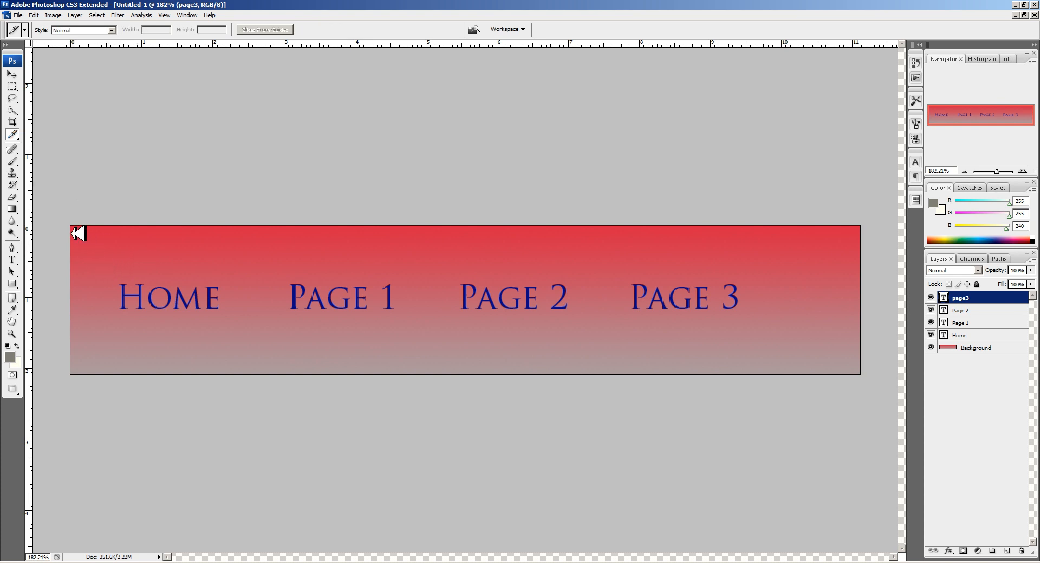
left_click_drag(72, 227, 287, 376)
left_click_drag(291, 227, 466, 386)
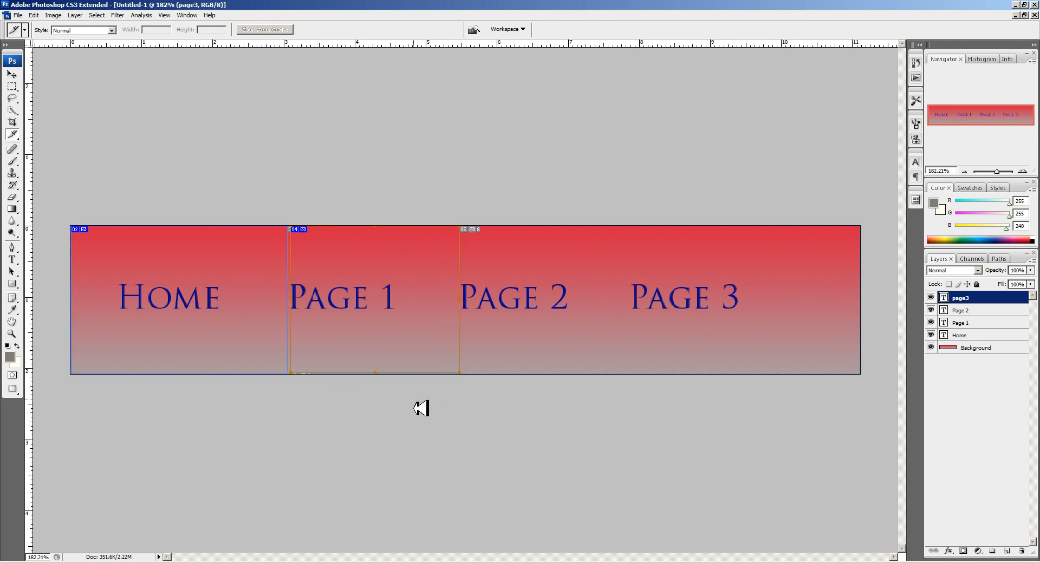
key("Delete")
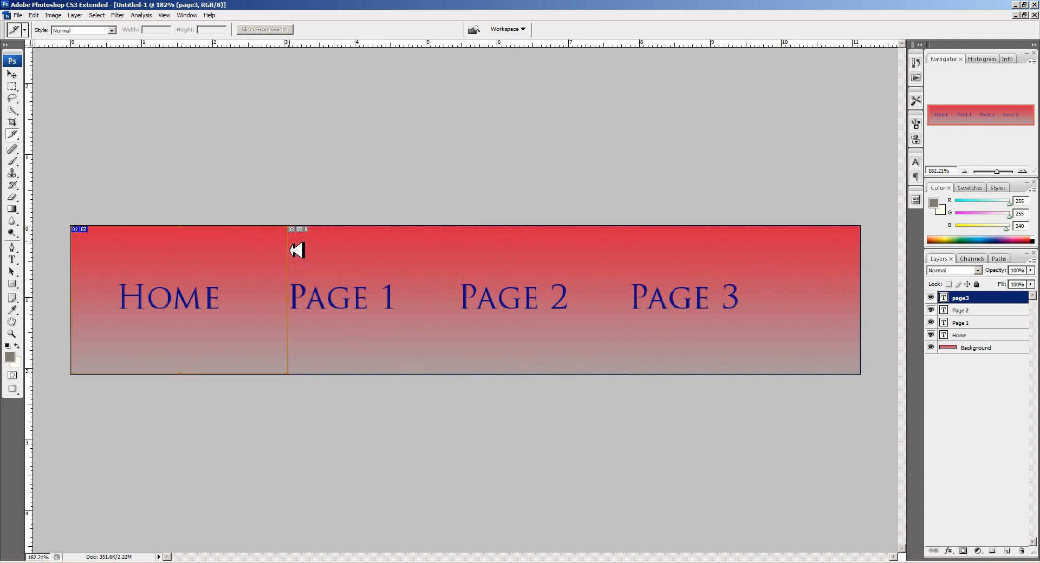
left_click_drag(288, 226, 463, 385)
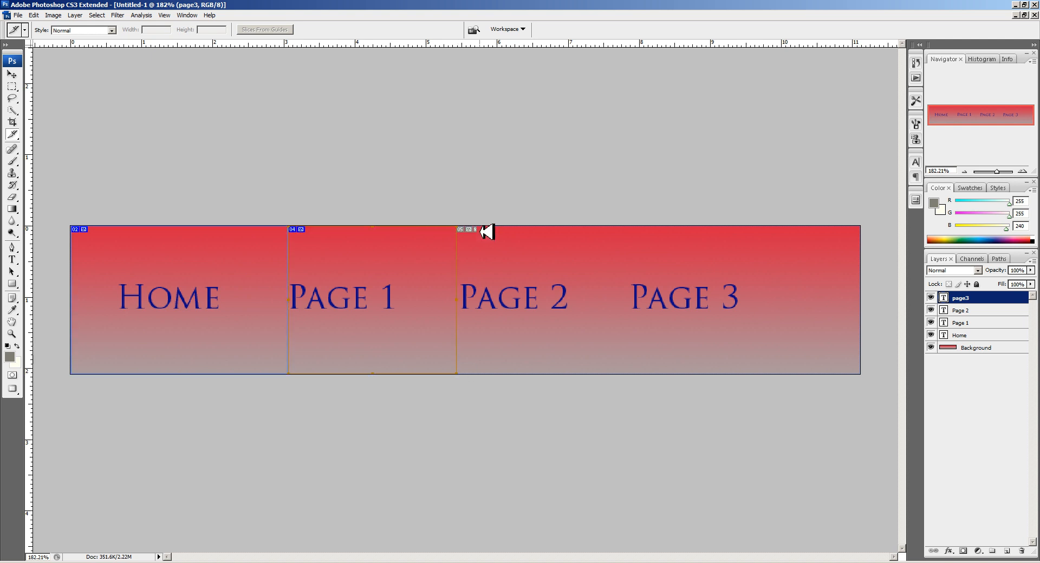
left_click_drag(458, 220, 629, 390)
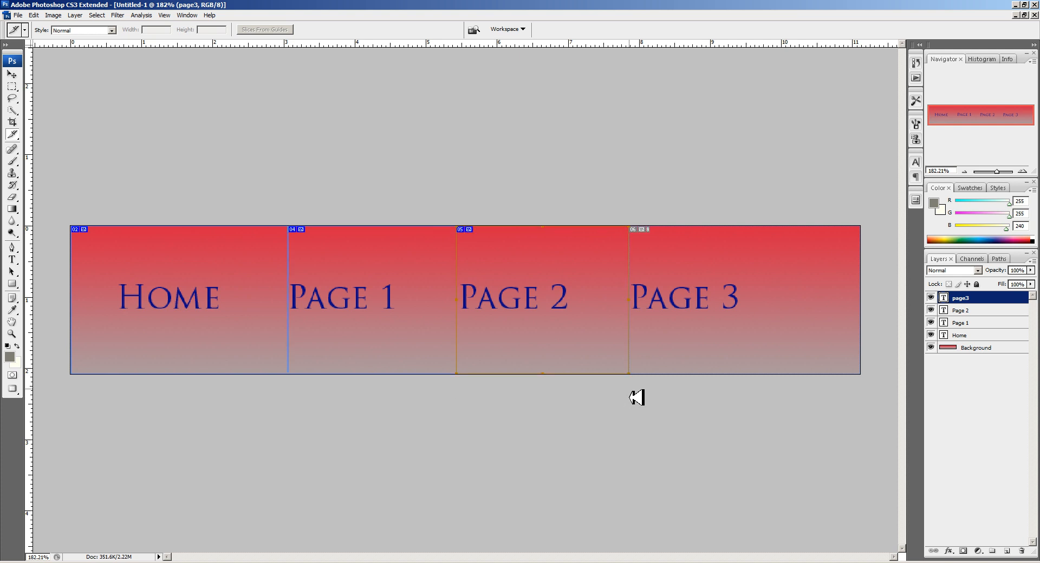
left_click_drag(633, 211, 875, 401)
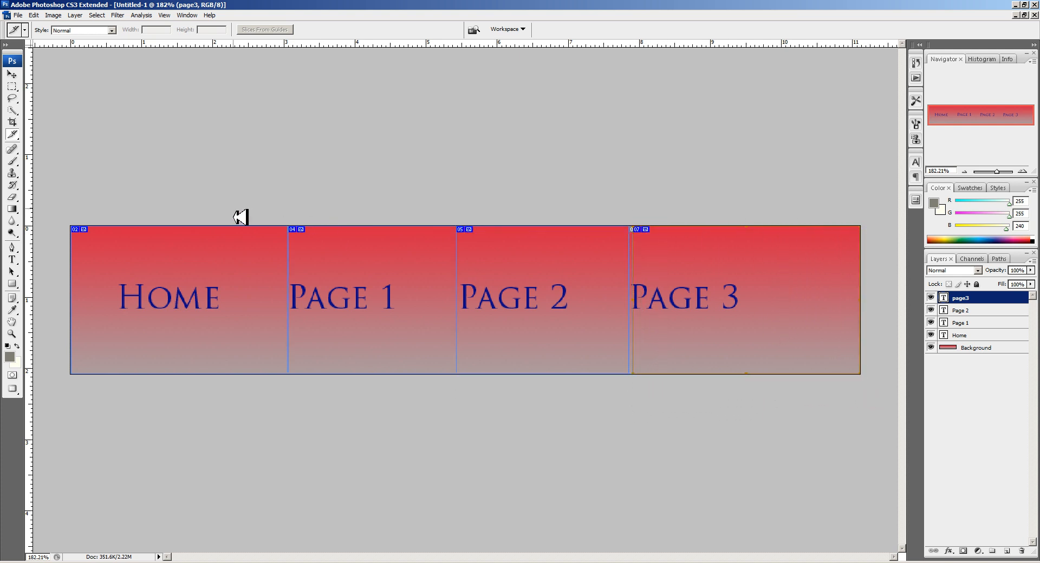
left_click(15, 138)
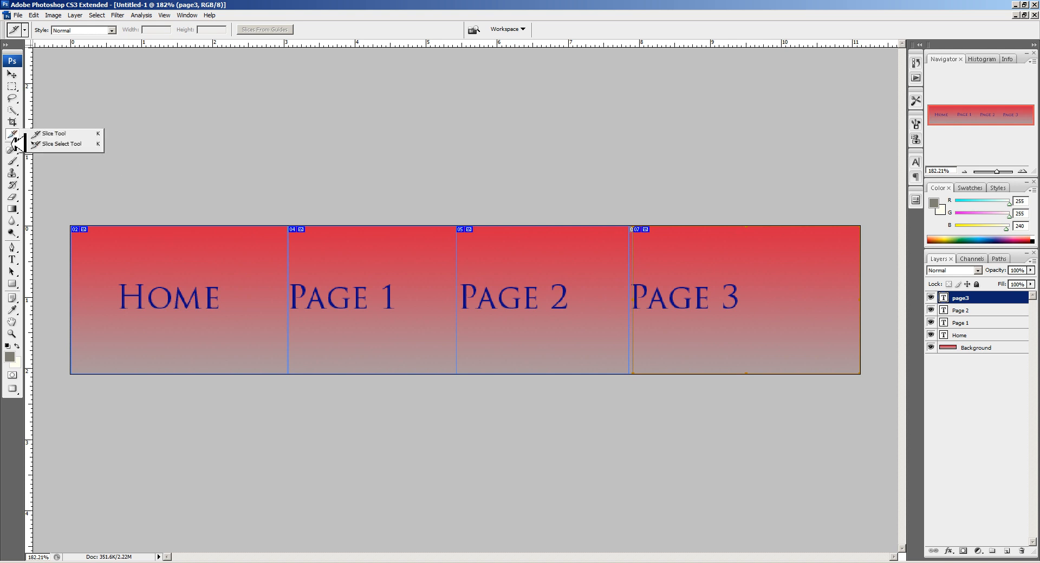
left_click(61, 144)
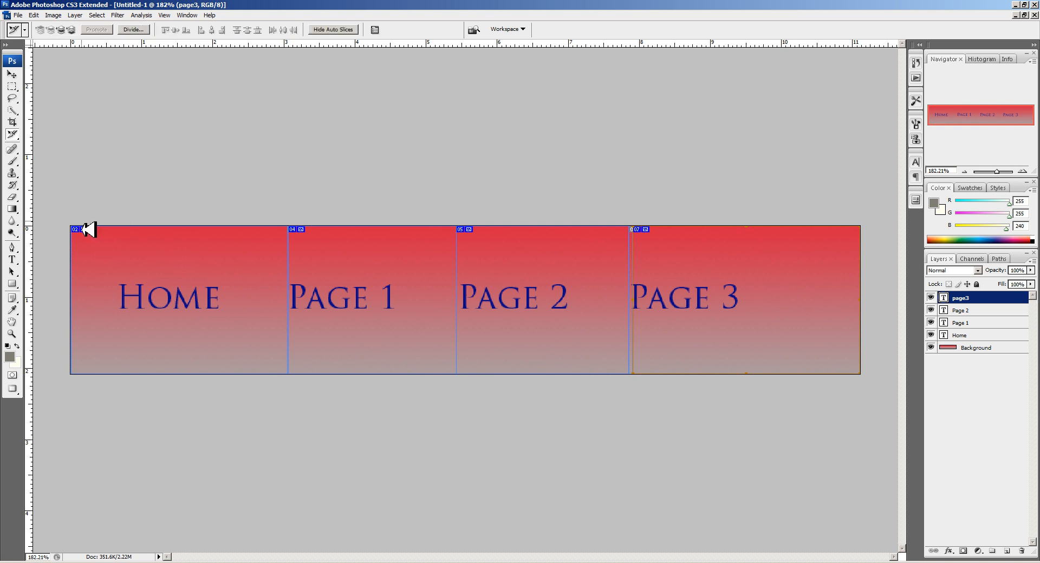
double_click(140, 239)
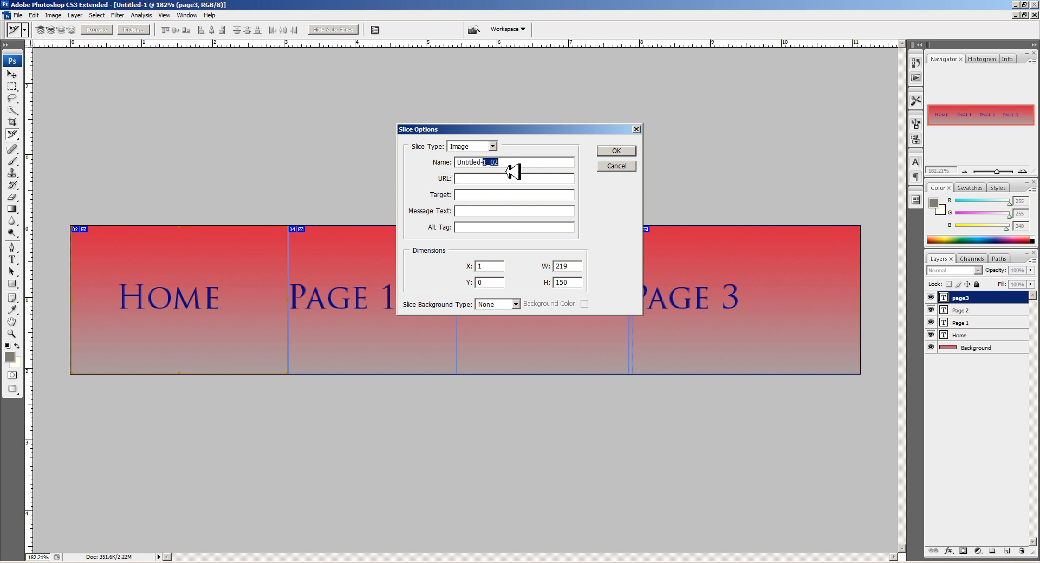
left_click_drag(508, 172, 392, 171)
type("HOme")
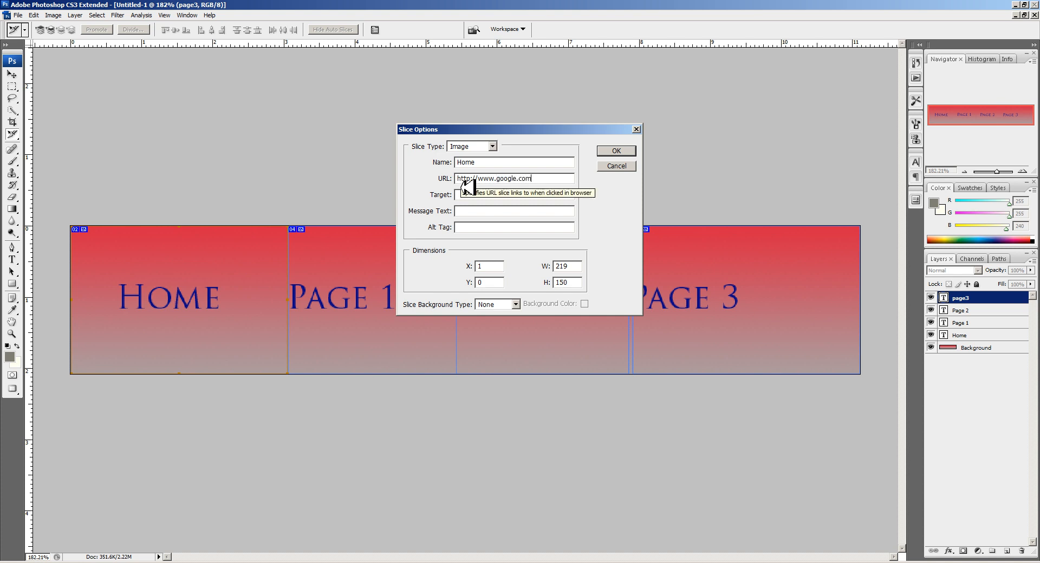
left_click(614, 164)
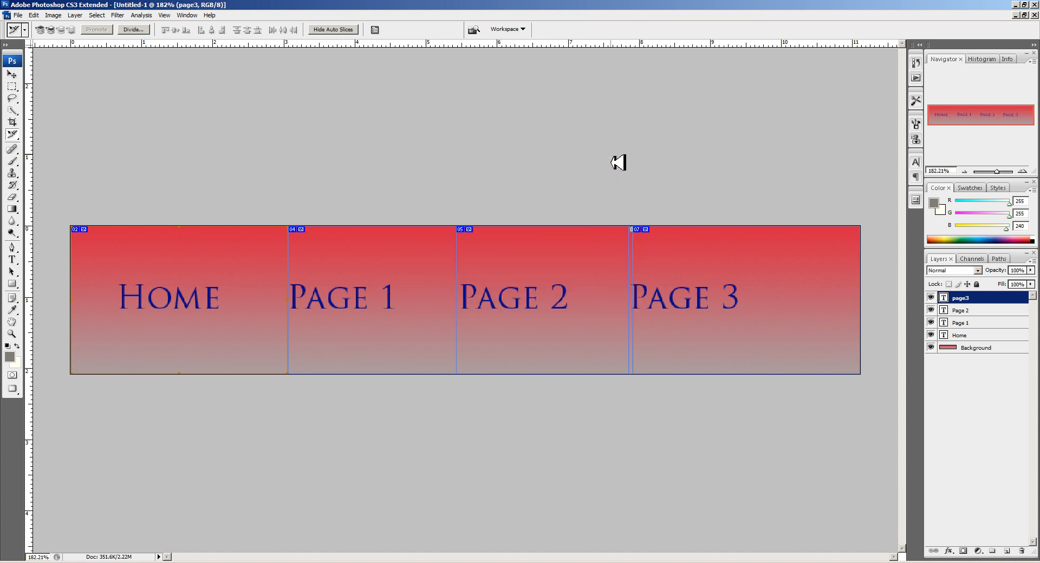
double_click(354, 258)
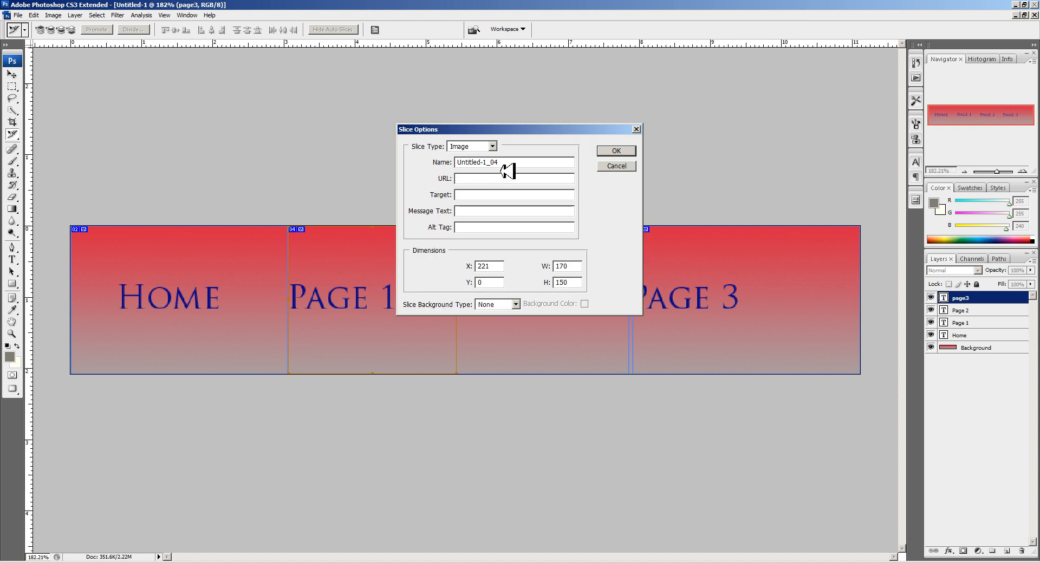
double_click(501, 163)
type("Page1")
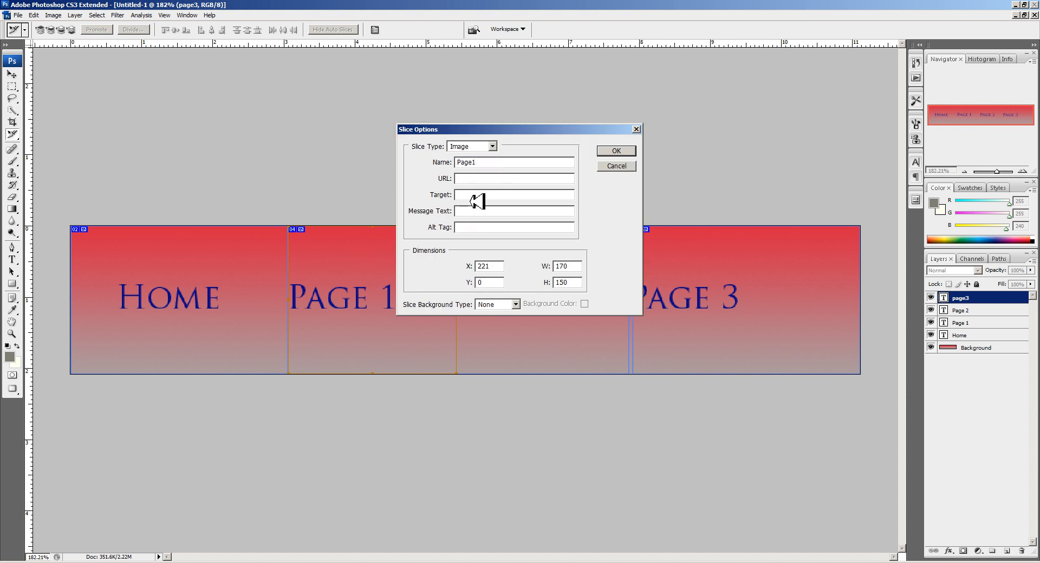
left_click(484, 183)
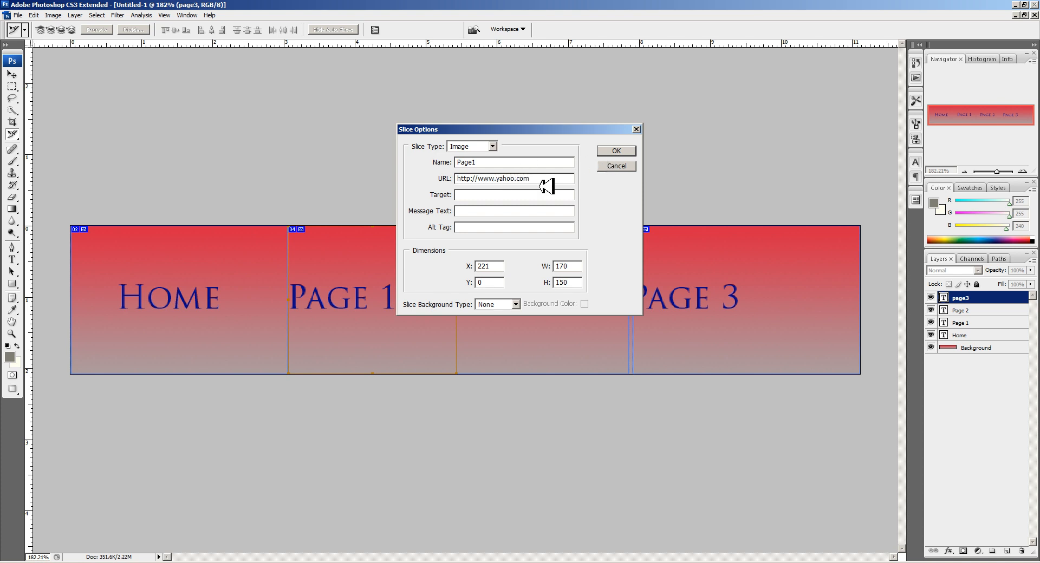
left_click_drag(542, 180, 364, 190)
key("ctrl+c")
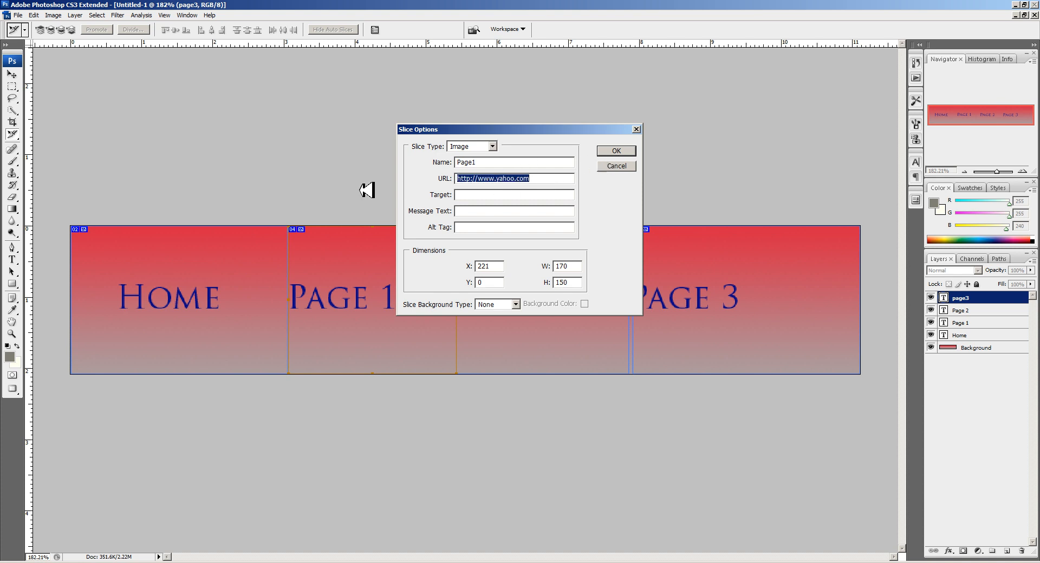
left_click(623, 166)
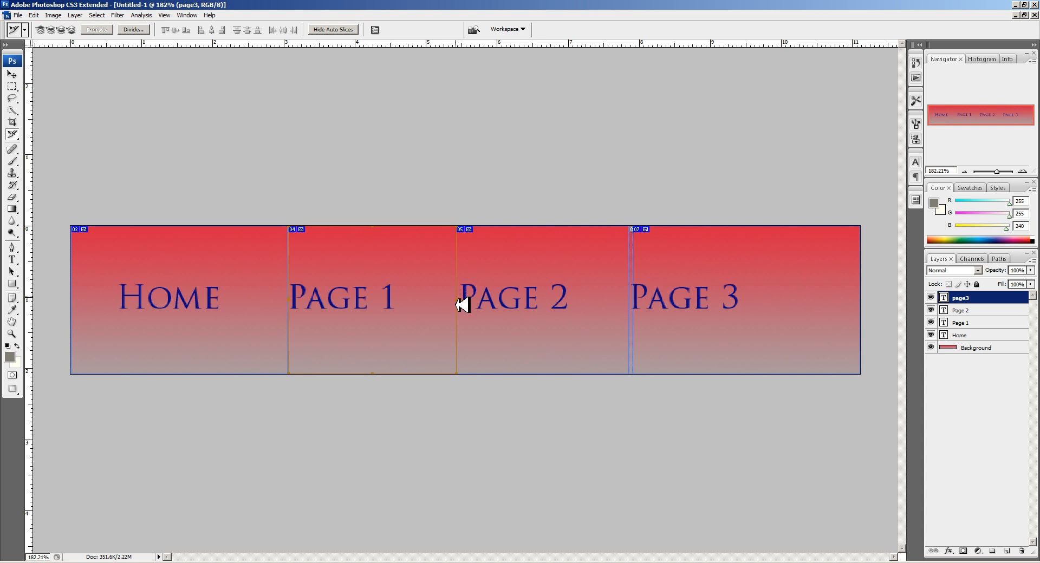
mouse_move(460, 305)
left_mouse_down()
mouse_move(432, 308)
mouse_move(460, 315)
left_mouse_up()
left_click(476, 302)
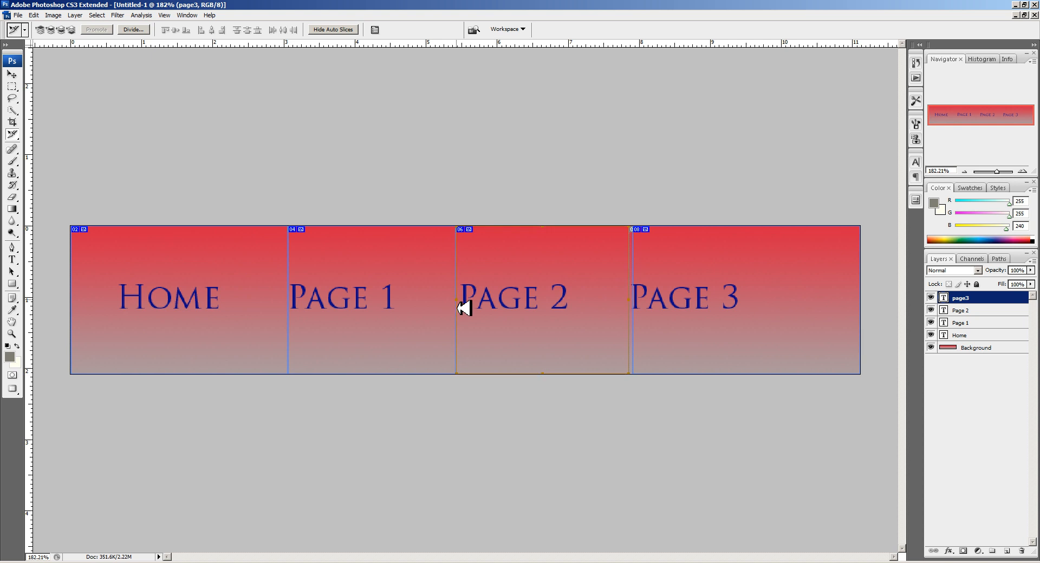
double_click(499, 274)
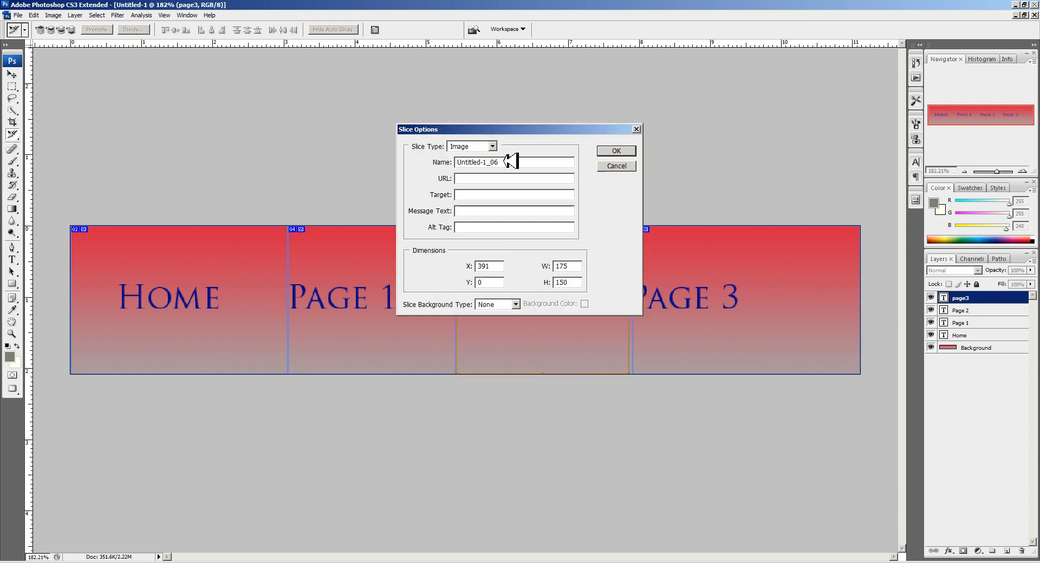
left_click_drag(515, 162, 379, 161)
type("Page2")
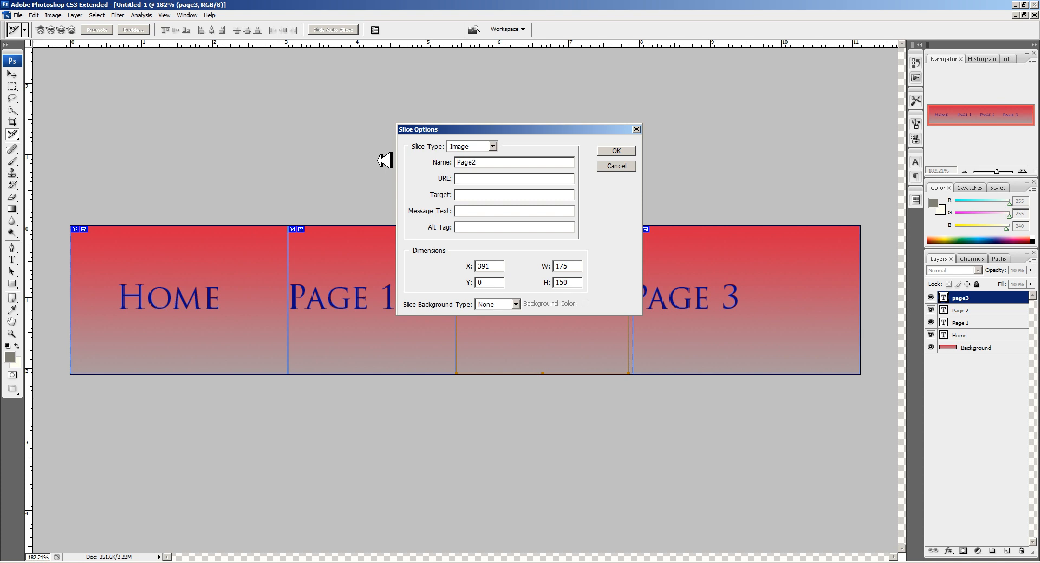
key("ctrl+v")
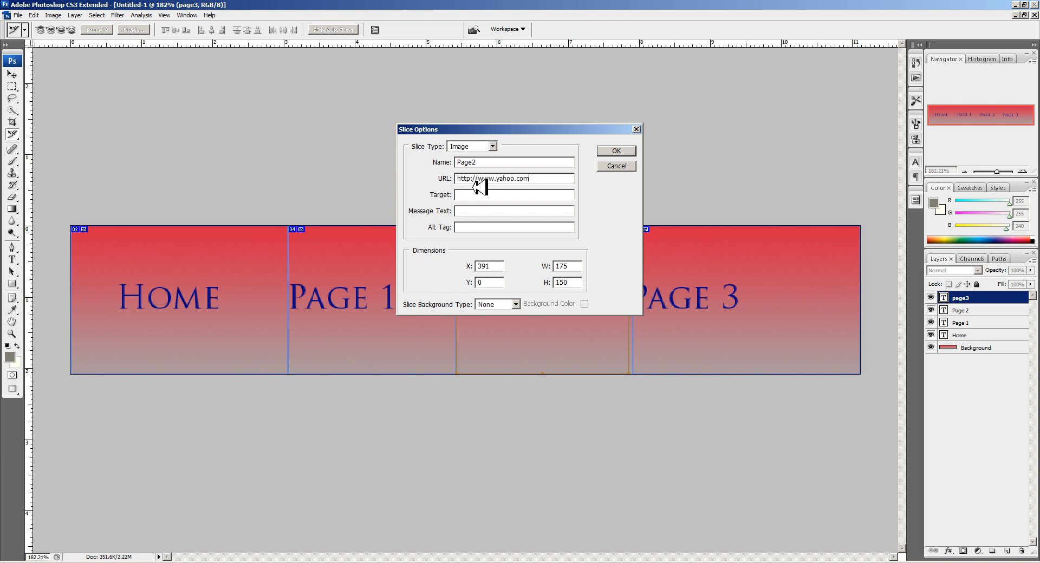
double_click(506, 179)
key("Return")
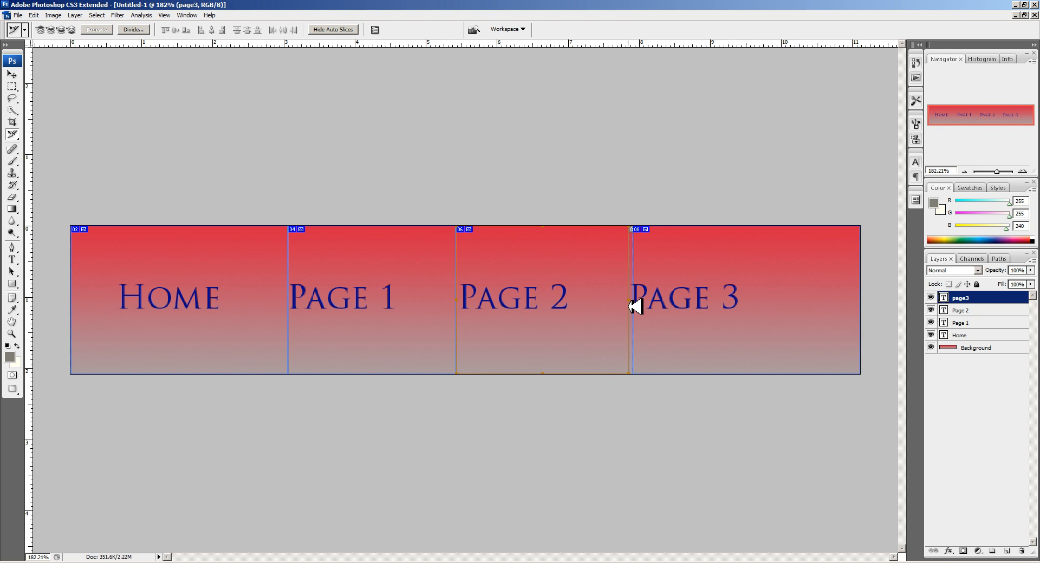
mouse_move(629, 307)
left_mouse_down()
mouse_move(633, 298)
mouse_move(636, 309)
left_mouse_up()
double_click(655, 331)
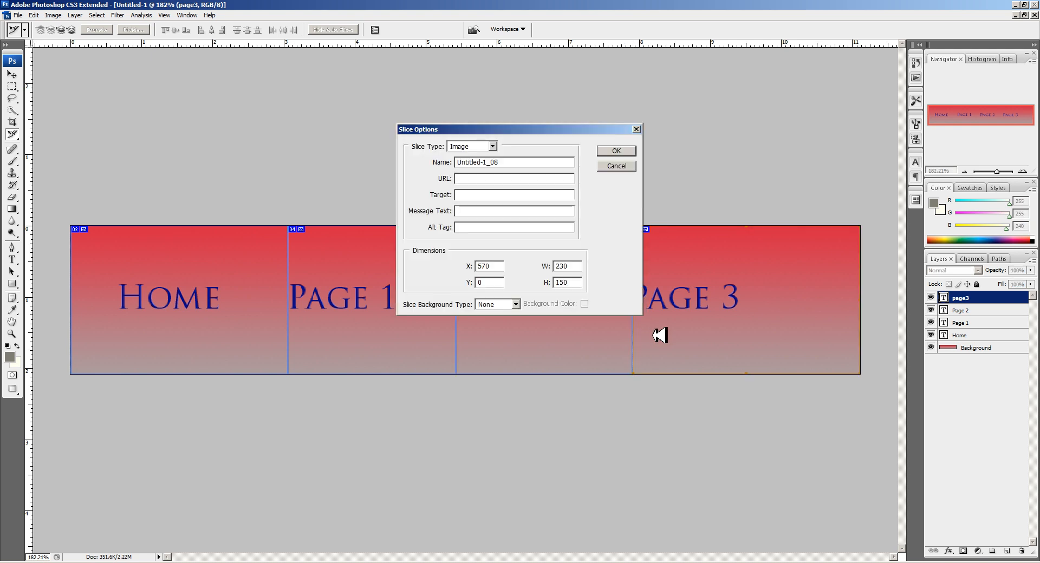
left_click_drag(520, 162, 388, 161)
type("{")
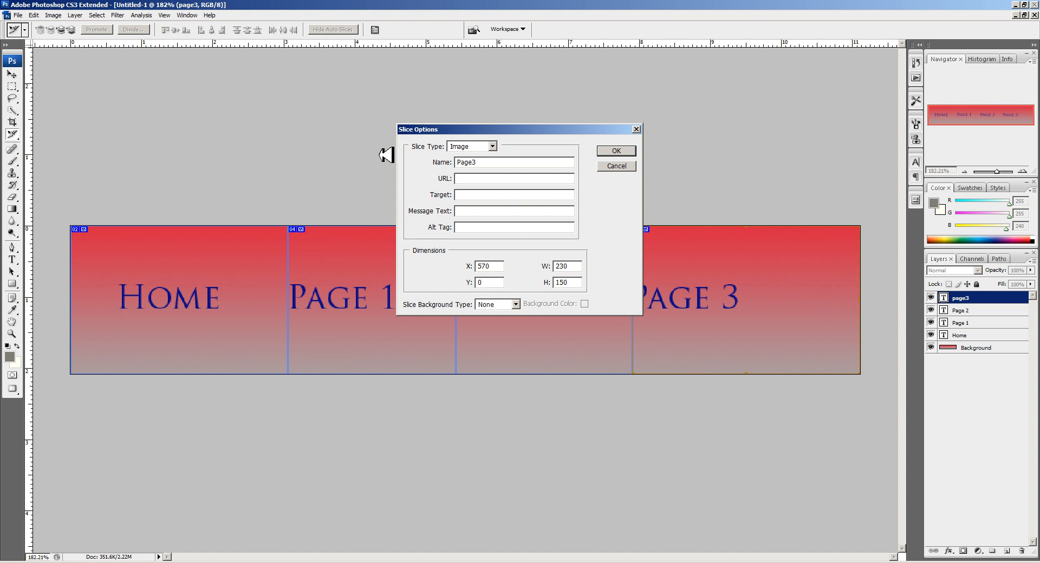
left_click(467, 181)
key("ctrl+v")
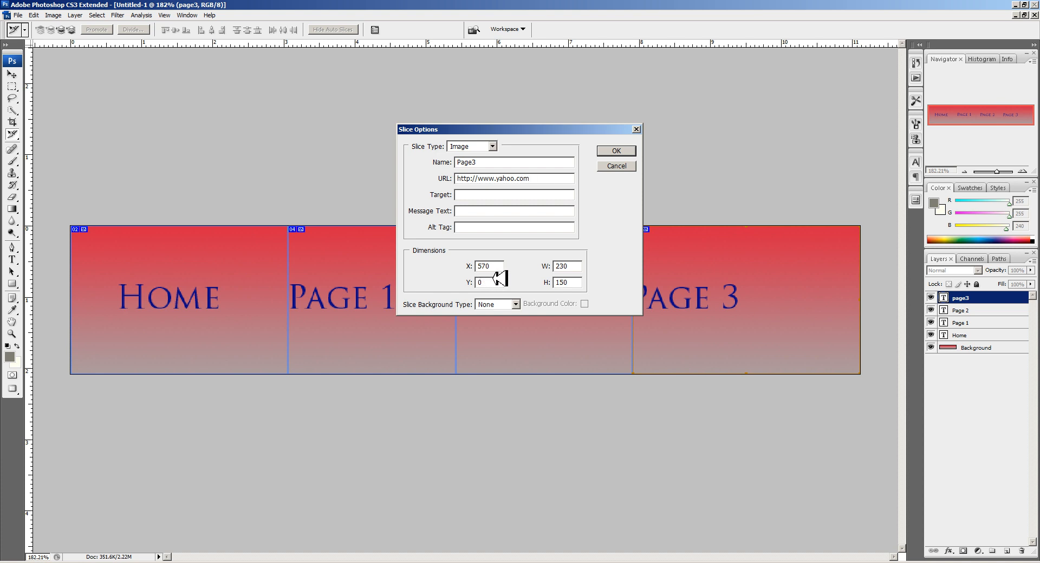
left_click_drag(497, 269, 460, 268)
left_click(617, 153)
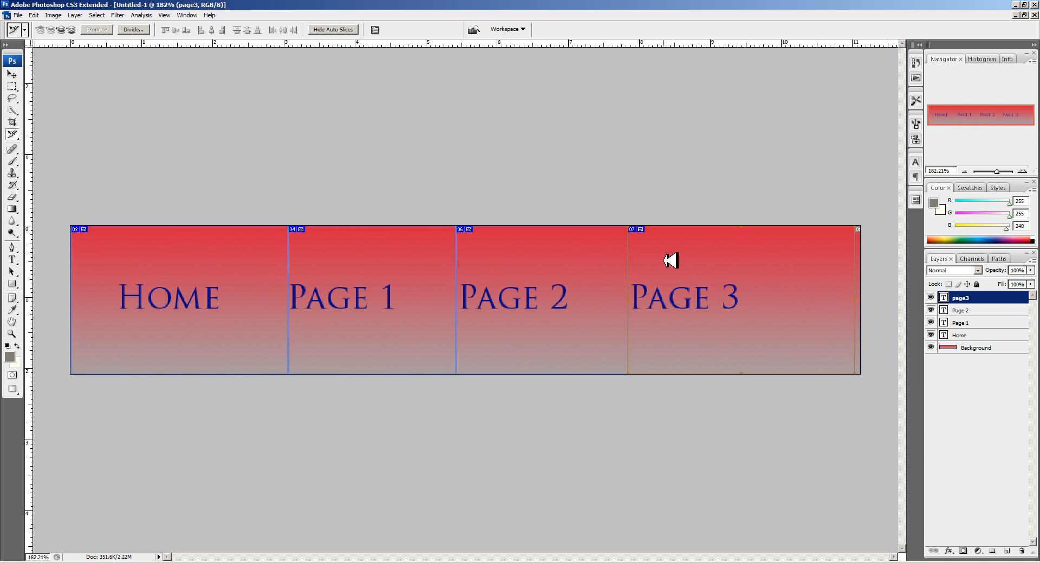
Step: Check the position and width values of the Page 2 and Page 3 slices in their slice options
double_click(579, 262)
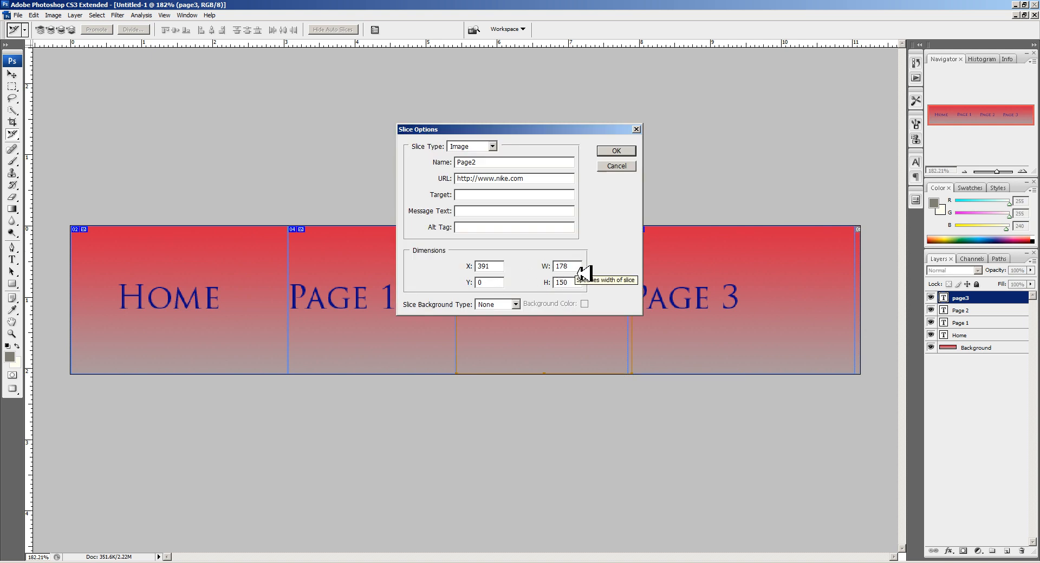
left_click(617, 168)
double_click(658, 249)
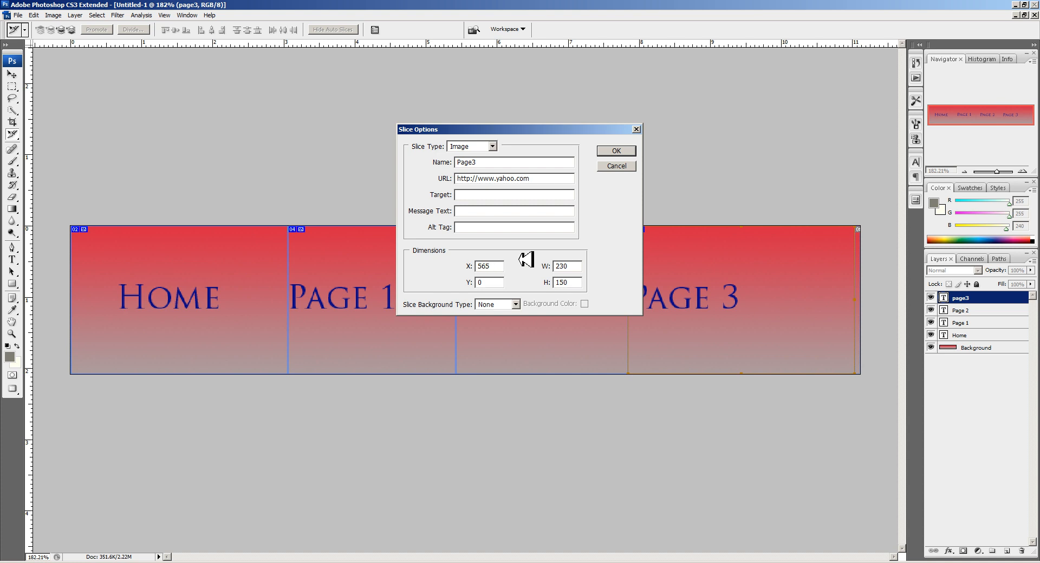
left_click(616, 167)
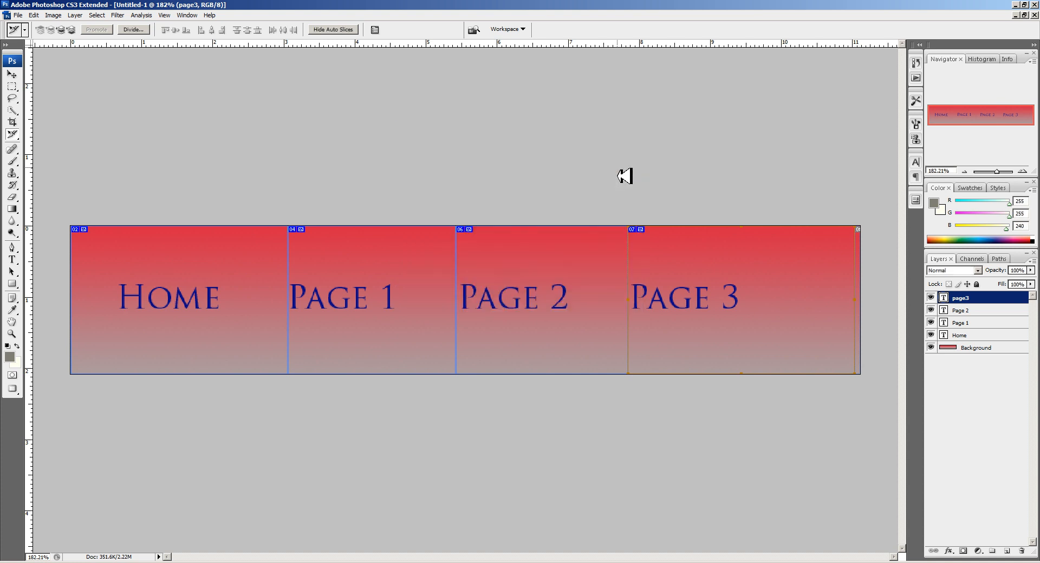
double_click(667, 273)
left_click(627, 166)
double_click(682, 282)
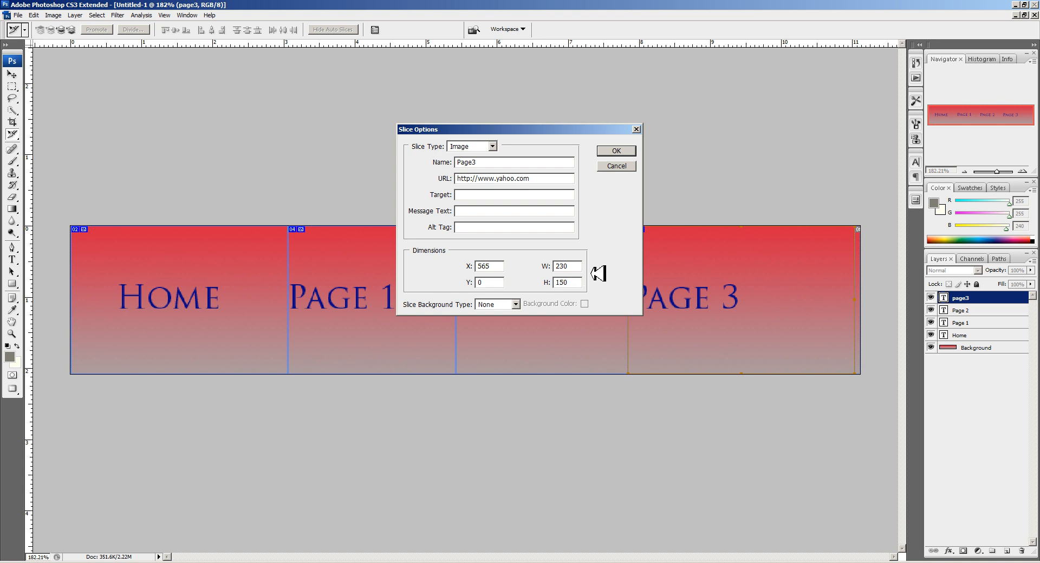
left_click_drag(575, 267, 521, 268)
left_click(627, 166)
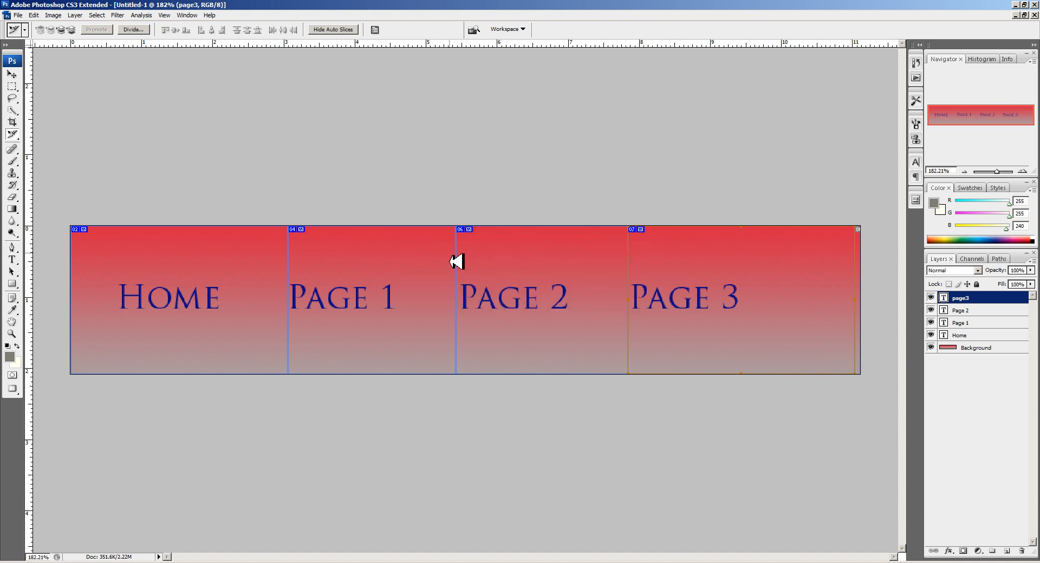
Step: Adjust the Page 1 slice's width in its slice options so it meets the Page 2 slice
double_click(419, 263)
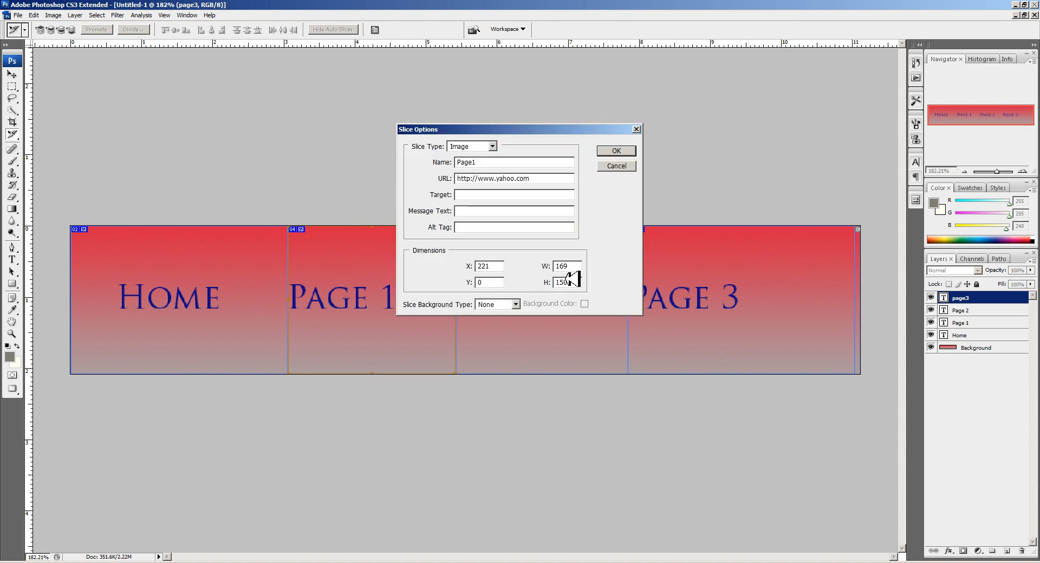
left_click_drag(573, 266, 535, 283)
key("Escape")
Step: Try a narrower width for the Home slice, and extend its right edge back to the Page 1 slice
double_click(267, 271)
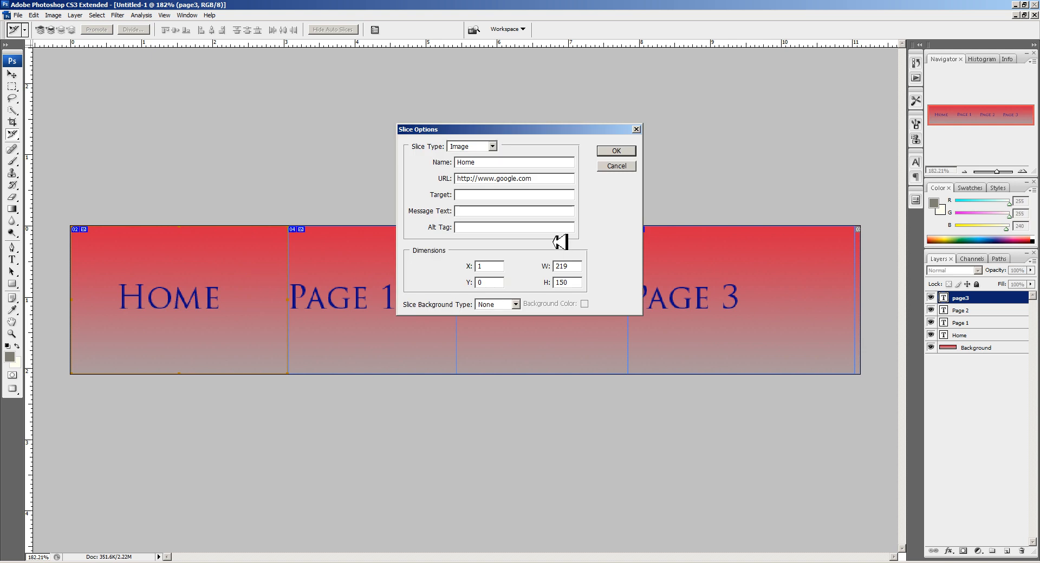
left_click_drag(573, 266, 536, 274)
key("Return")
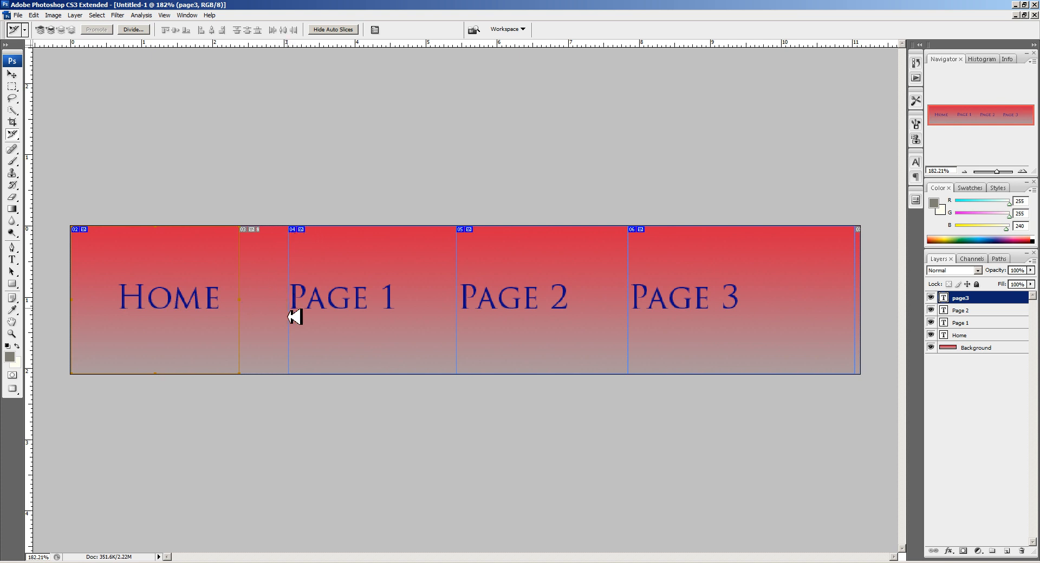
left_click_drag(239, 319, 288, 322)
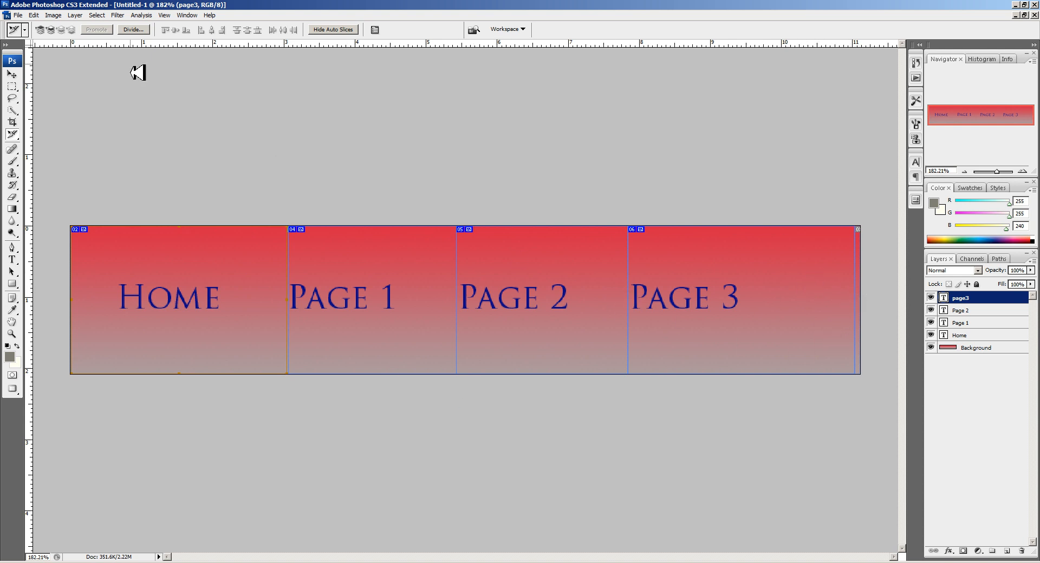
Step: Open Save for Web & Devices and select the Home, Page 1, Page 2 and Page 3 slices with GIF as the format
left_click(18, 15)
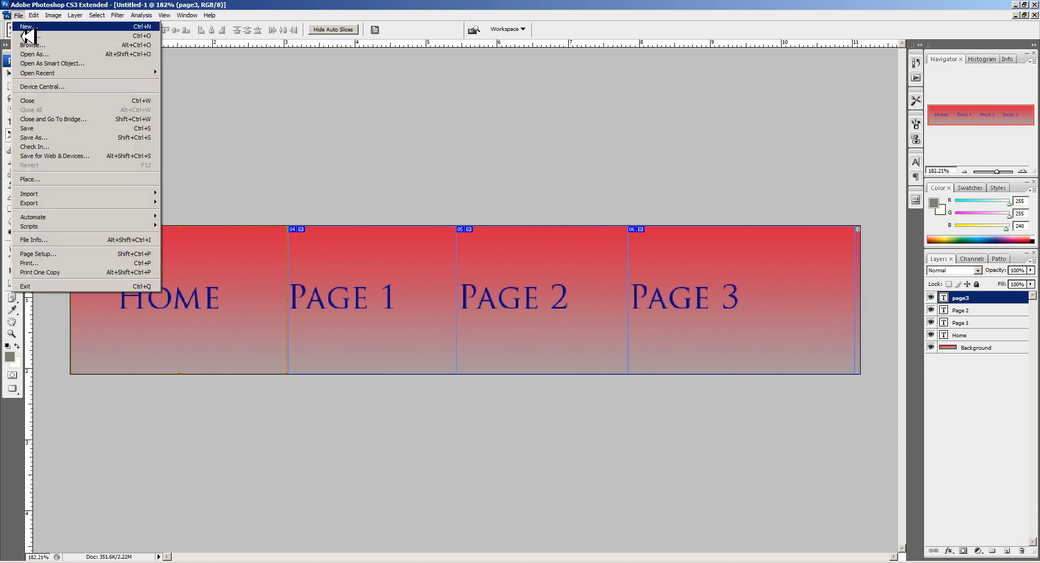
left_click(102, 157)
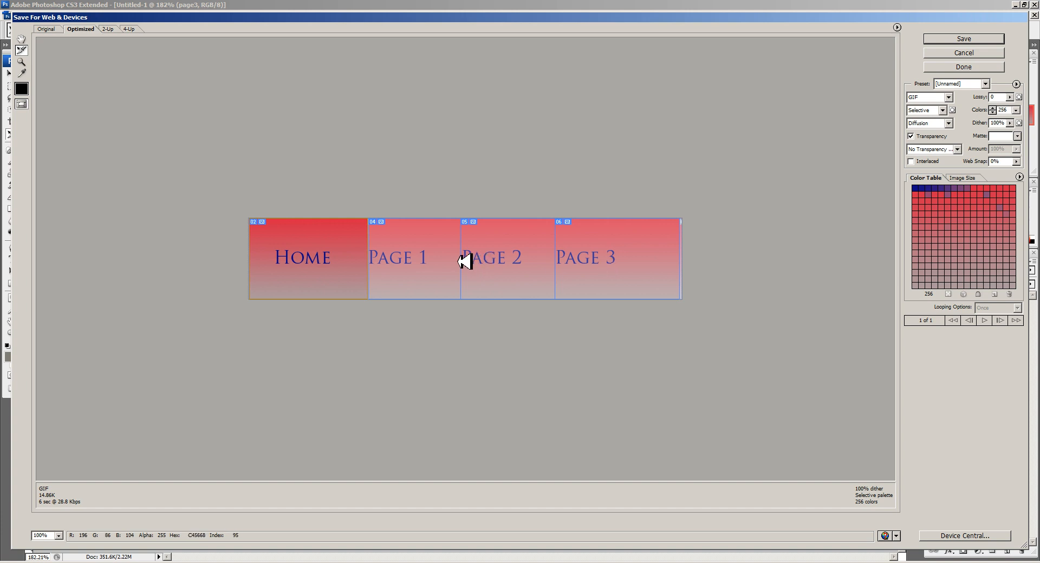
left_click(441, 265, "shift")
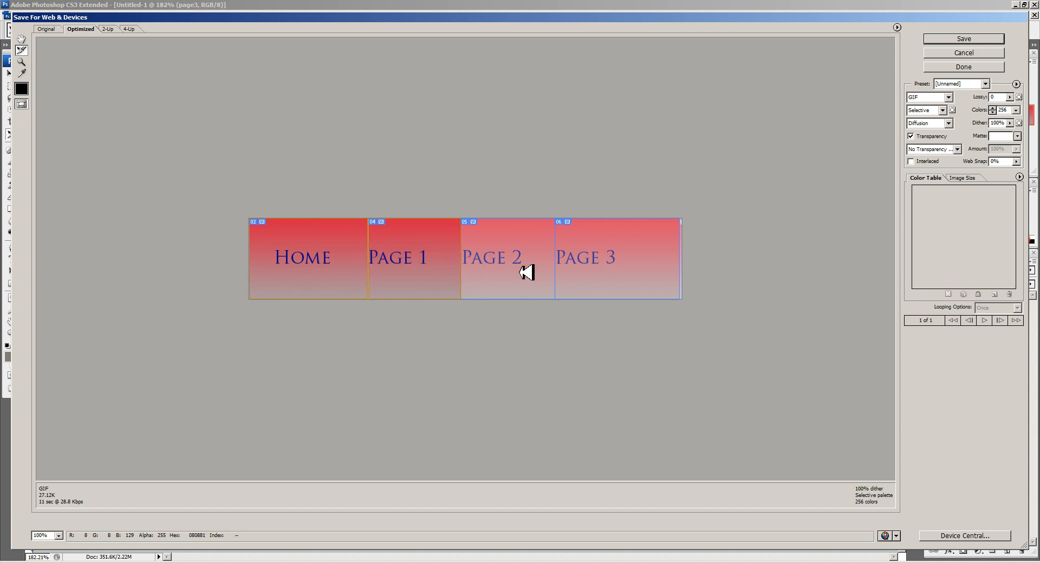
left_click(526, 272, "shift")
left_click(598, 268, "shift")
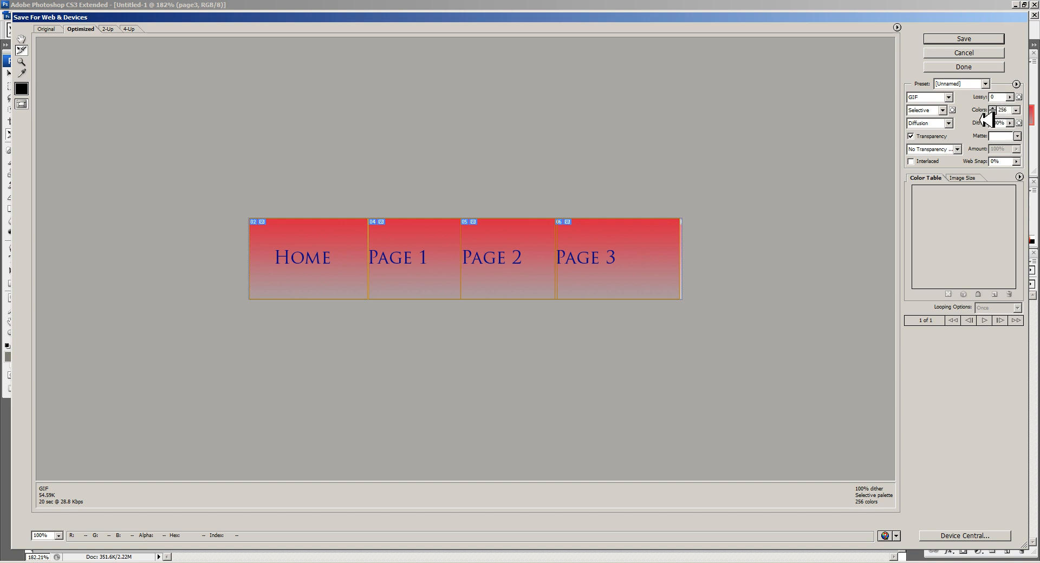
left_click(949, 98)
left_click(952, 105)
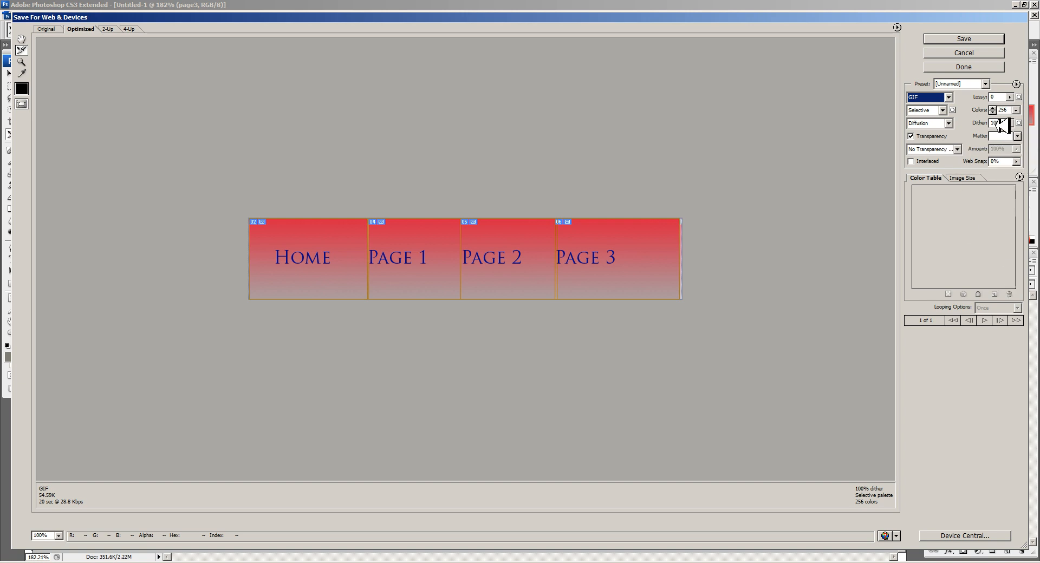
Step: Create a folder named website on the Desktop and save all slices in it as HTML and images named navBarOrignal
left_click(978, 40)
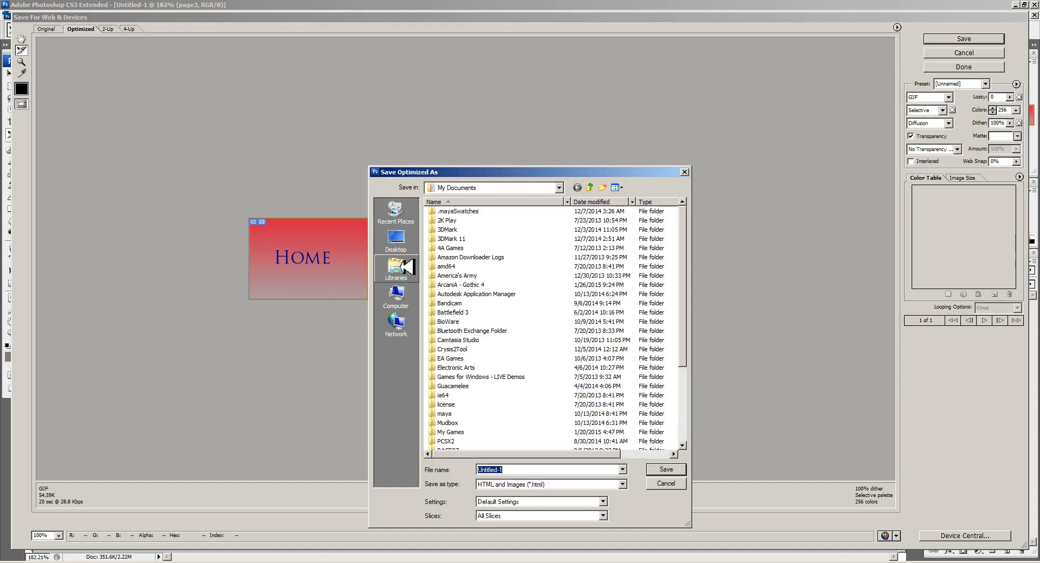
left_click(396, 239)
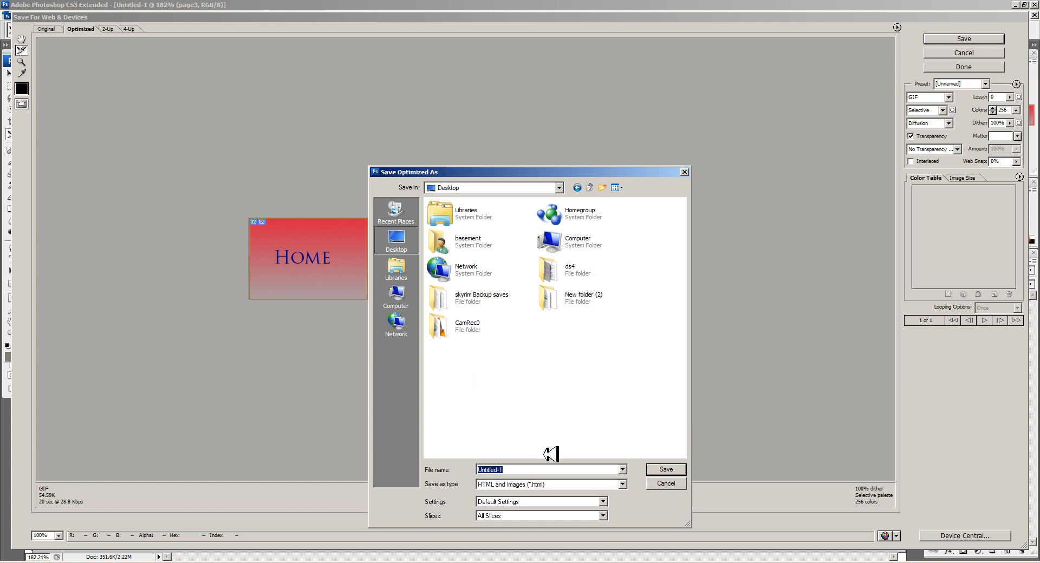
left_click(519, 403)
right_click(519, 400)
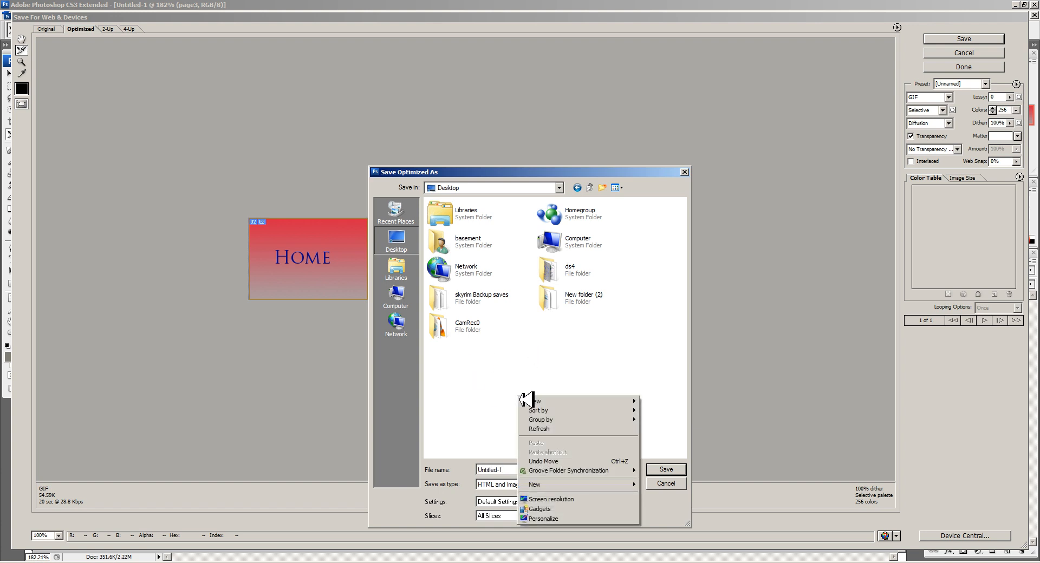
mouse_move(636, 488)
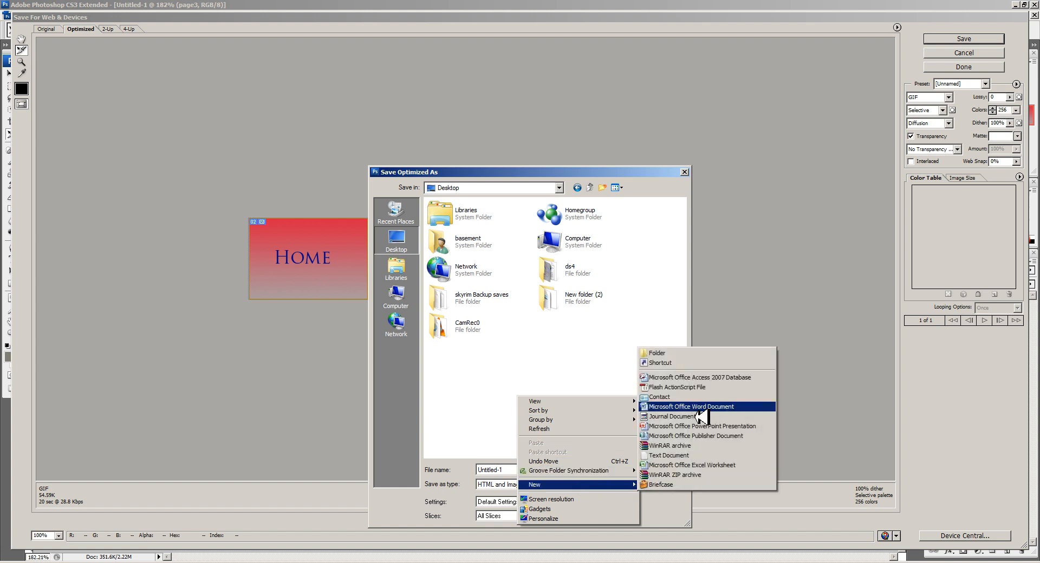
left_click(693, 353)
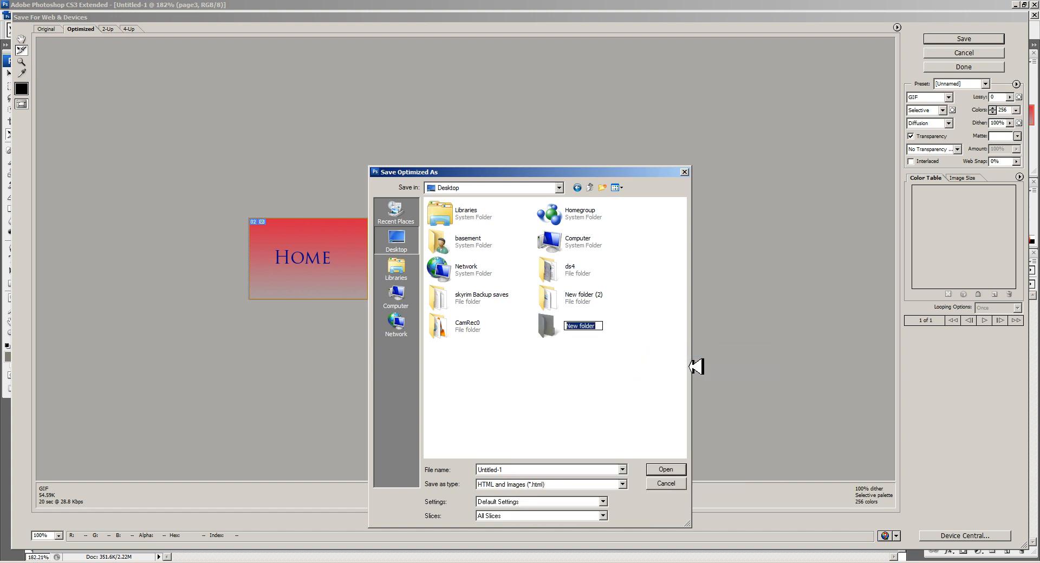
type("website")
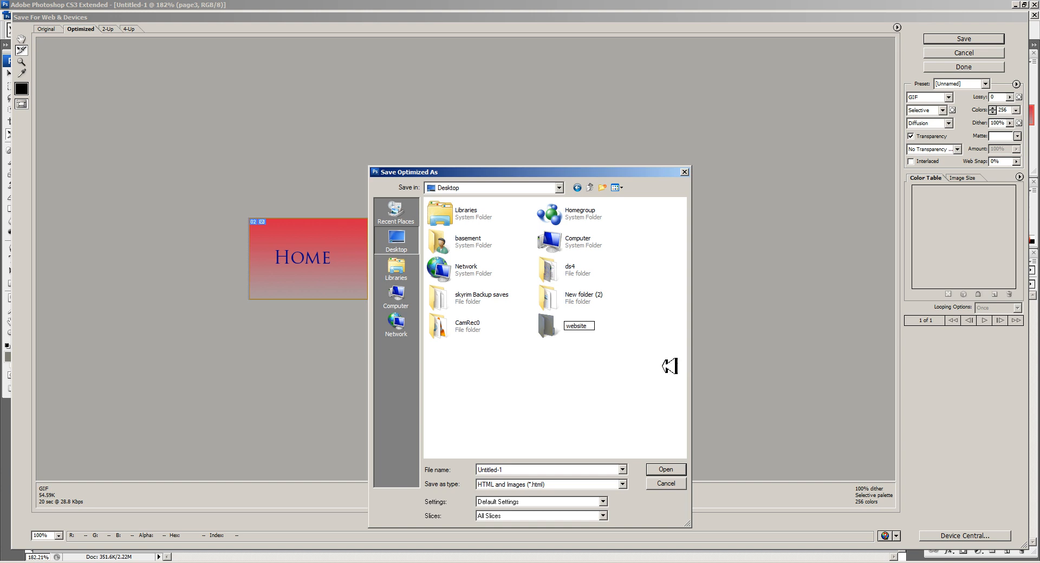
key("Return")
double_click(549, 329)
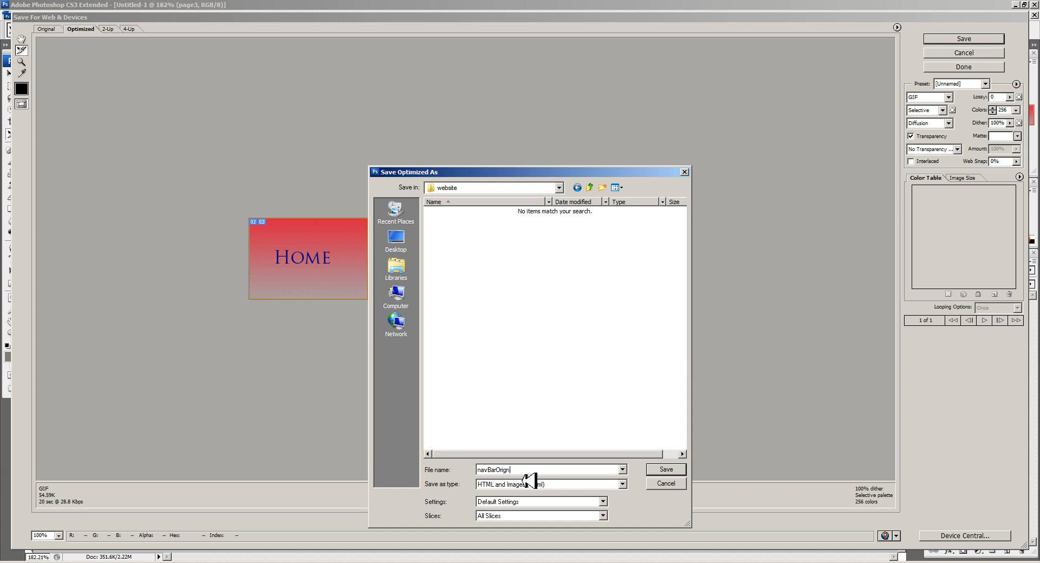
key("Return")
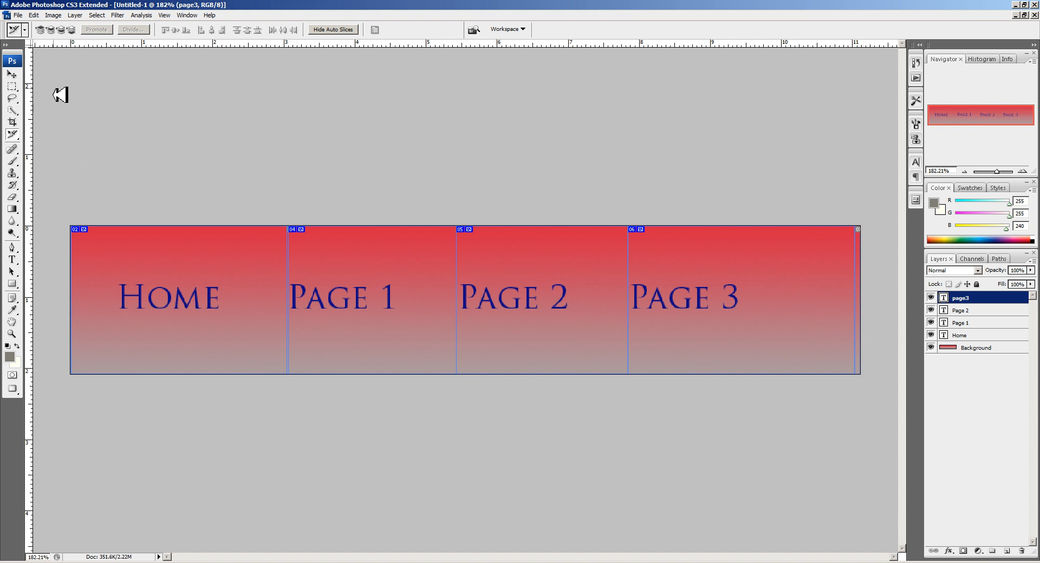
Step: Rasterize the page3, Page 2, Page 1 and Home text layers
left_click(11, 75)
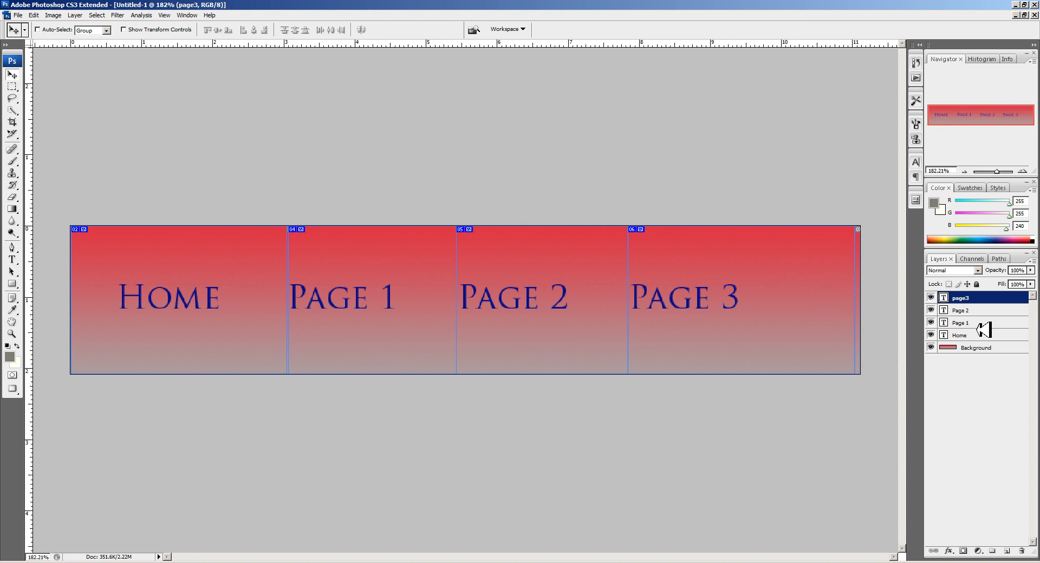
right_click(970, 301)
left_click(1002, 139)
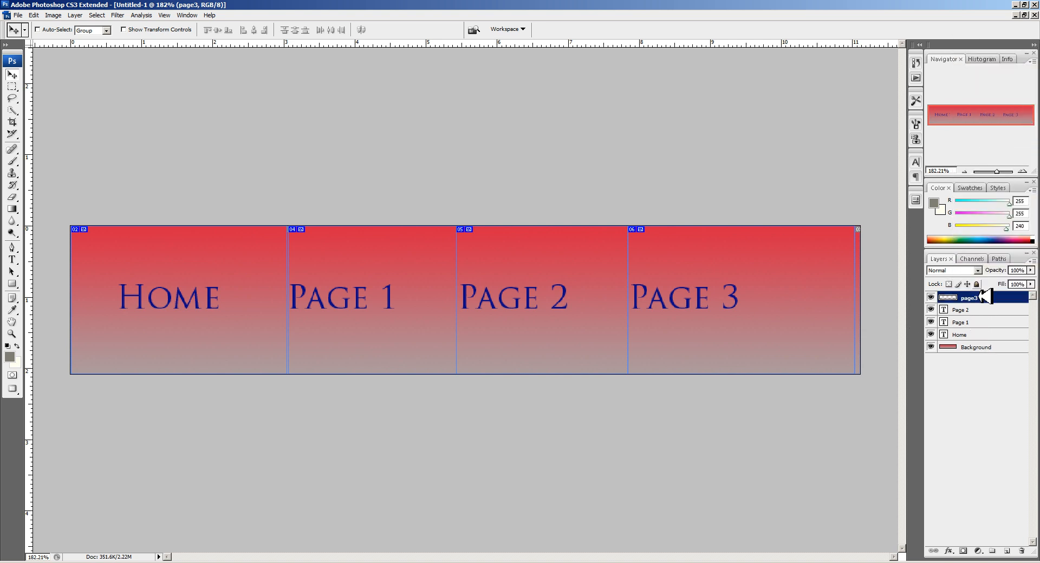
right_click(975, 313)
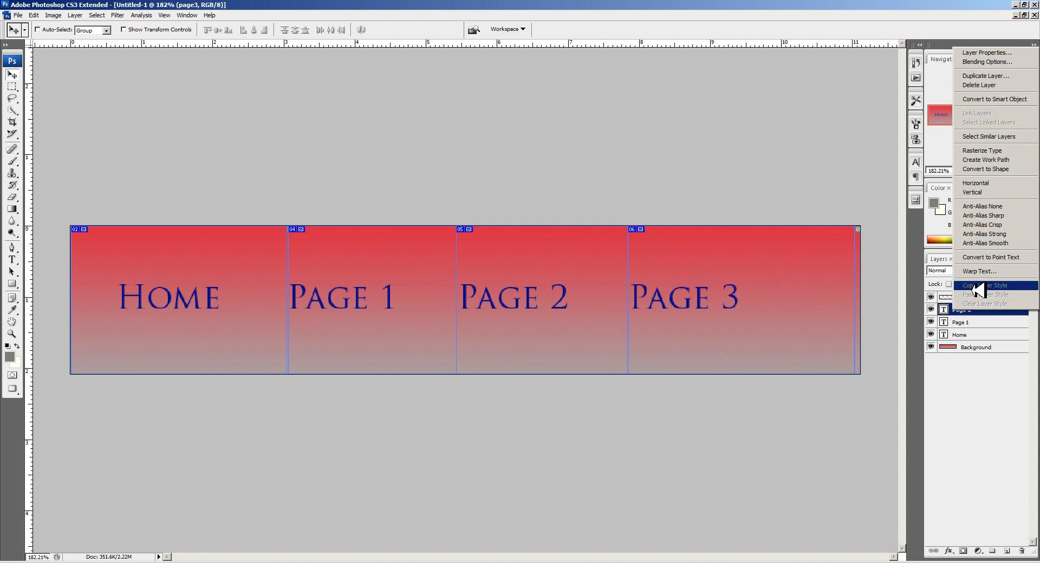
left_click(995, 153)
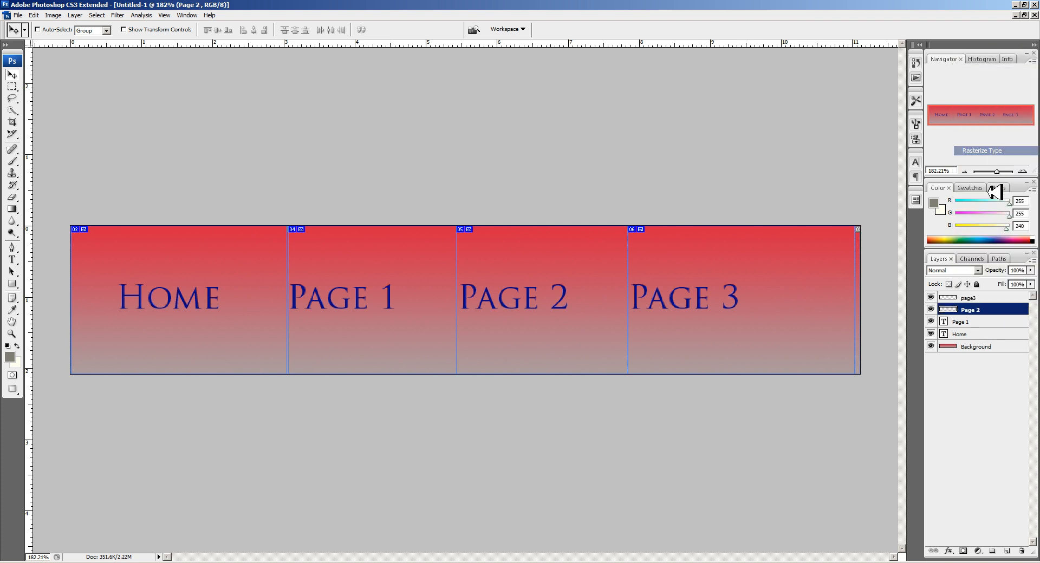
right_click(976, 322)
left_click(995, 162)
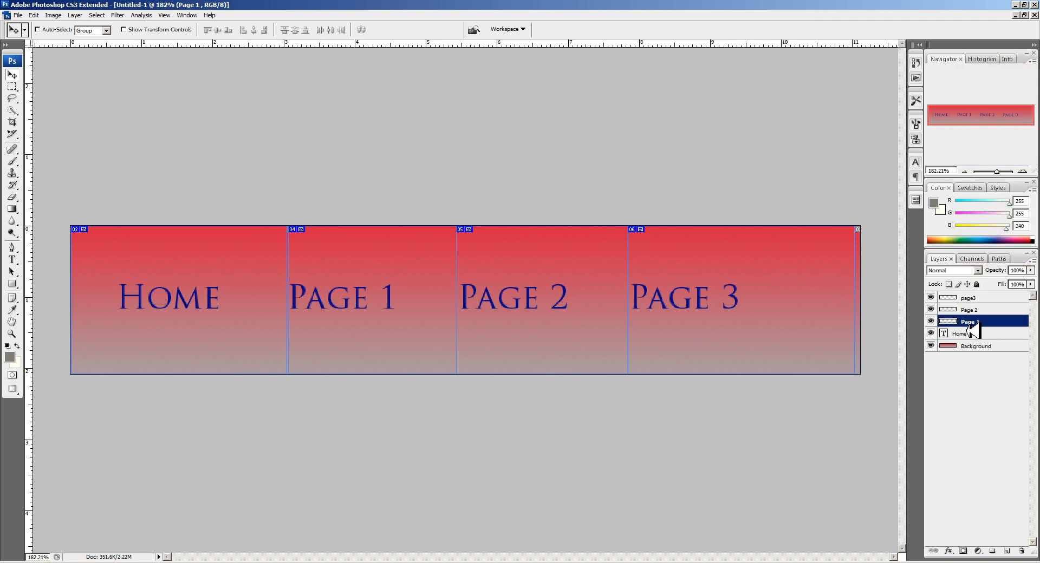
right_click(972, 334)
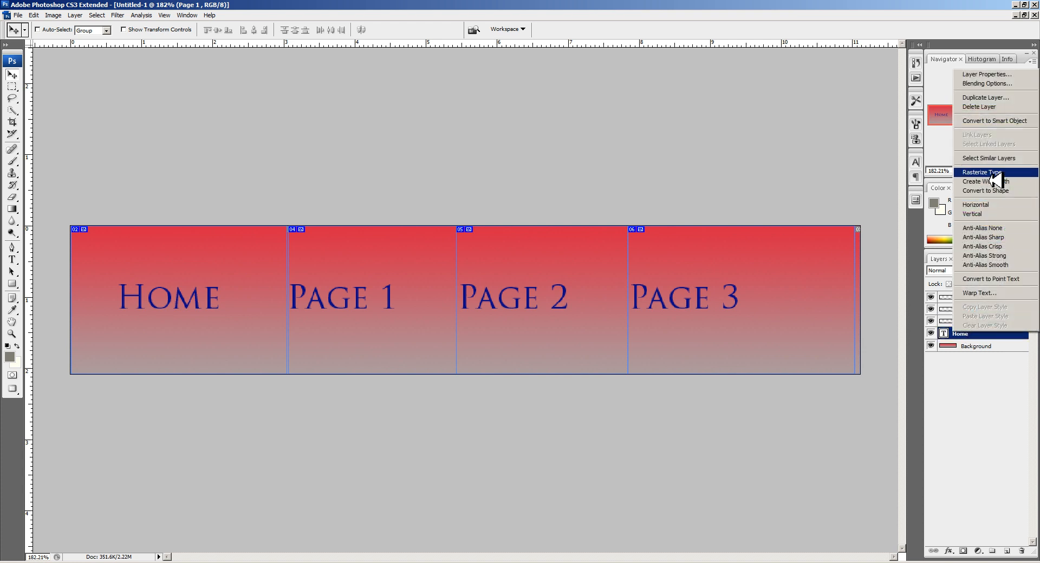
left_click(995, 173)
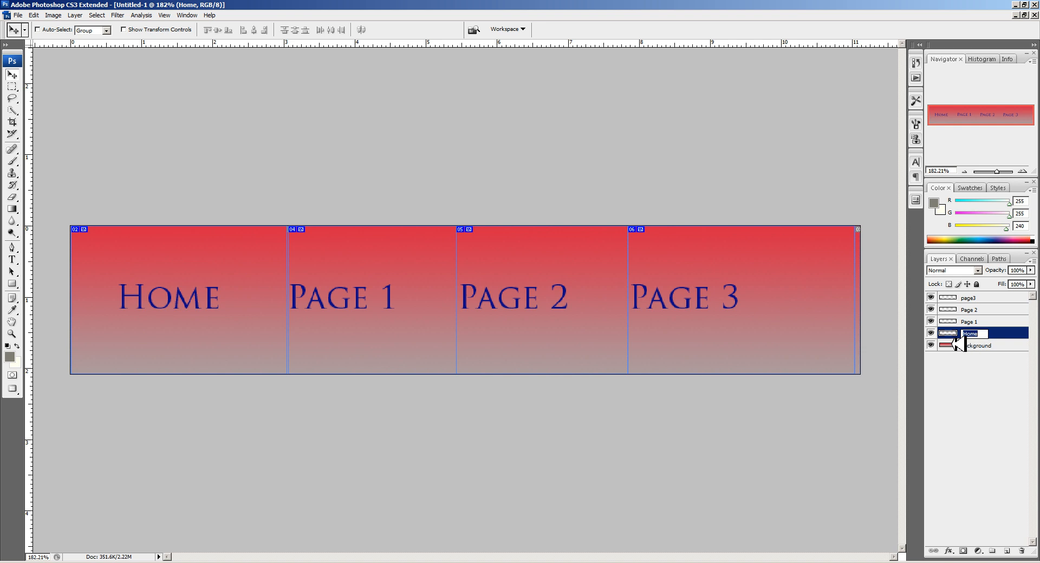
Step: Add an Outer Glow with default settings to the Home layer and apply it to the Page 1, Page 2 and page3 layers
double_click(956, 339)
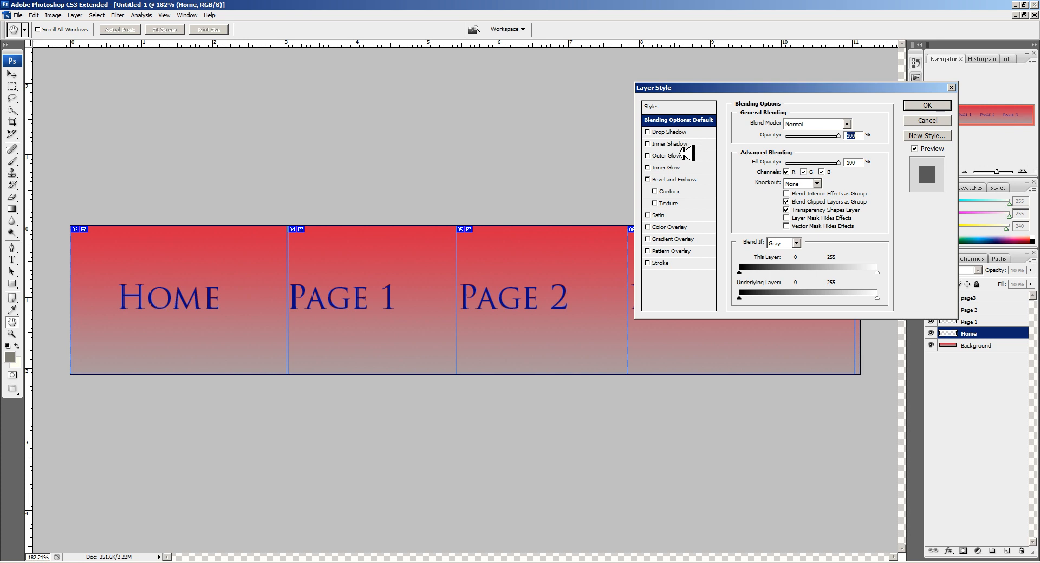
left_click(678, 157)
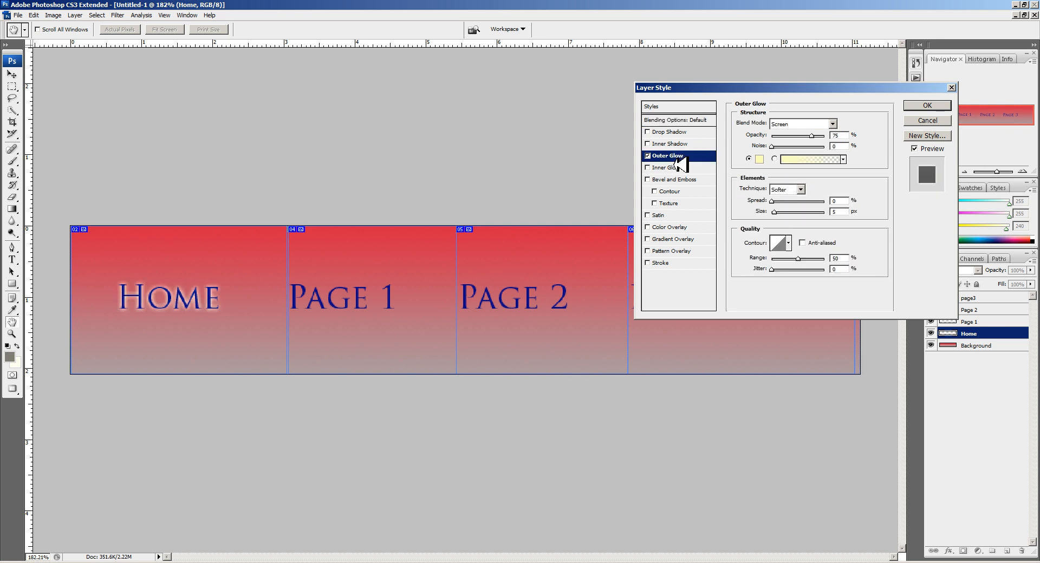
left_click(927, 106)
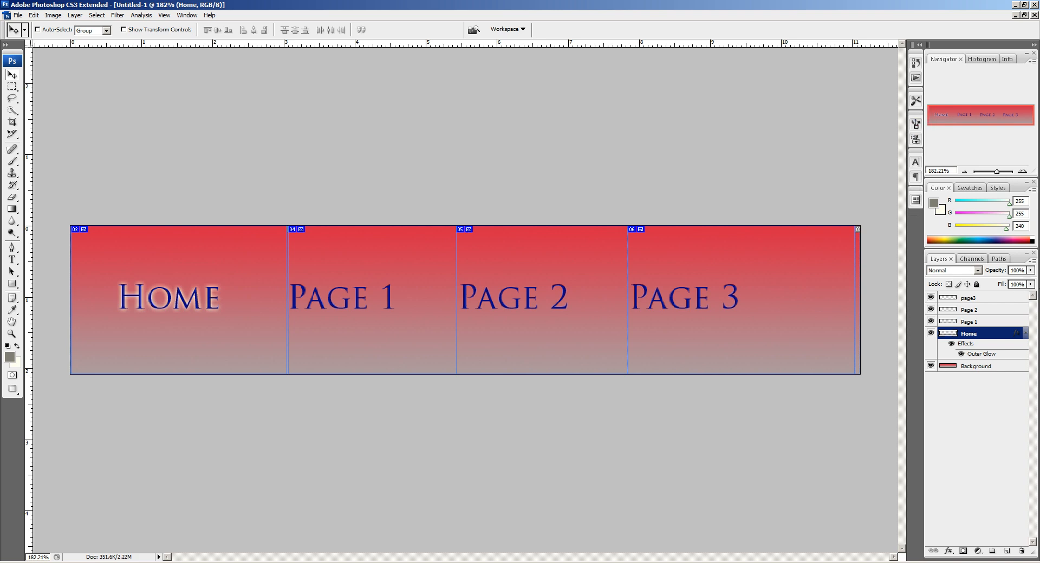
left_click_drag(981, 359, 975, 299)
left_click(977, 342)
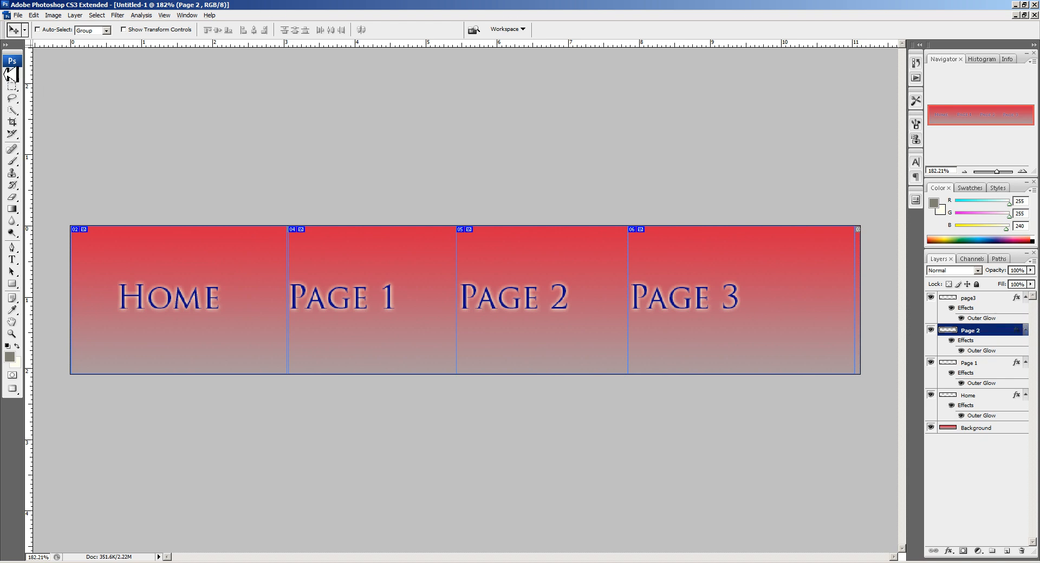
Step: Open Save for Web & Devices for the glowing banner and select all four label slices
left_click(18, 15)
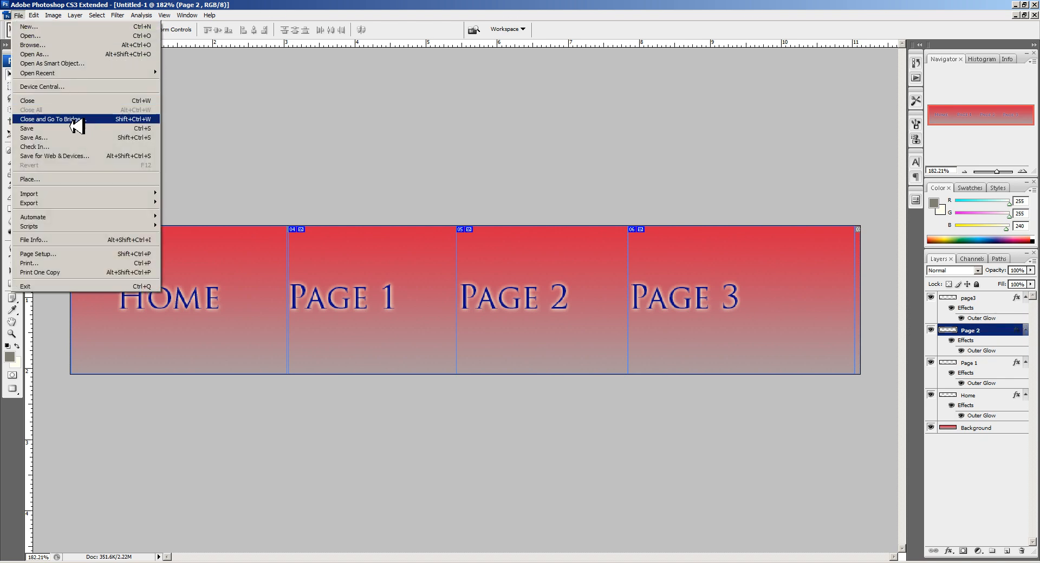
left_click(88, 162)
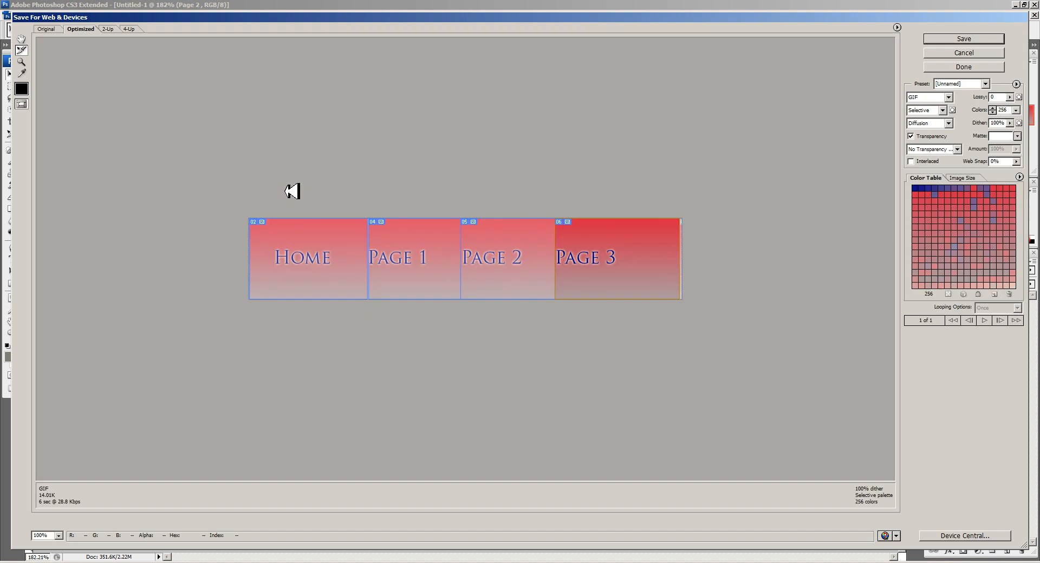
left_click(364, 260, "shift")
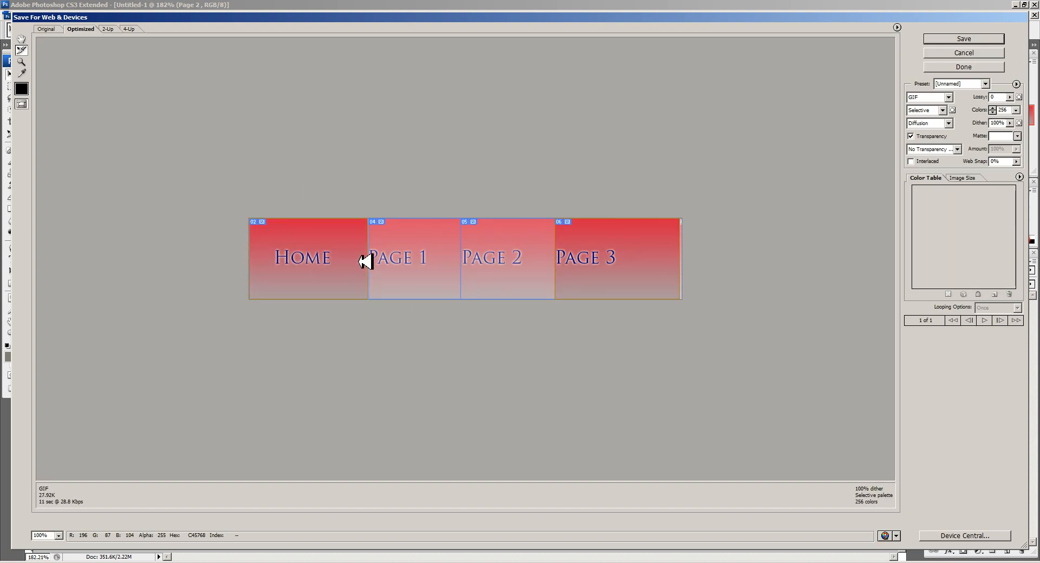
left_click(398, 267, "shift")
left_click(488, 274, "shift")
left_click(580, 273, "shift")
left_click(580, 272, "shift")
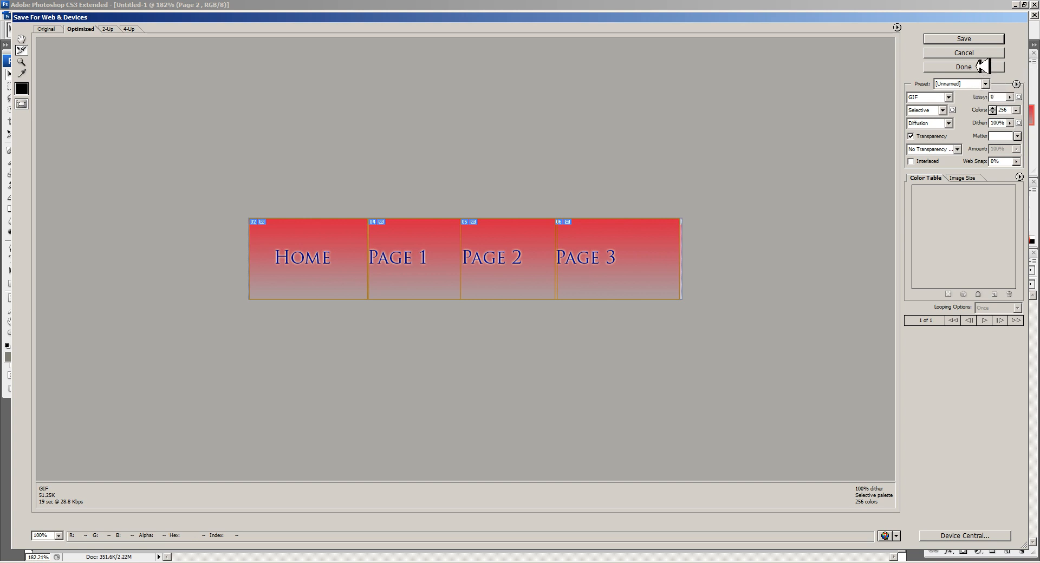
Step: Create a folder named webiste2 on the Desktop and save all slices in it as HTML and images named Untitled-1
left_click(970, 39)
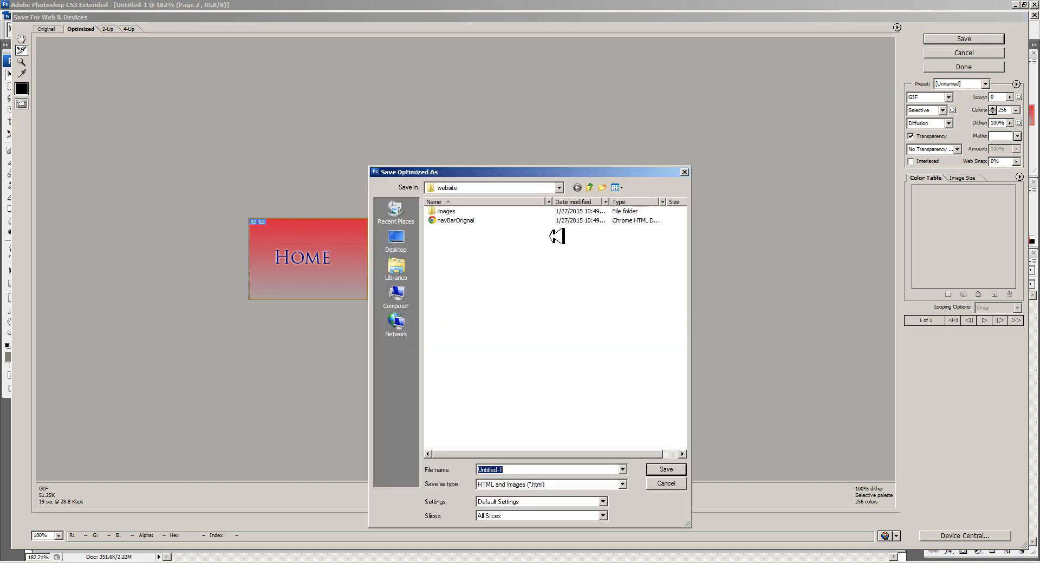
left_click(590, 188)
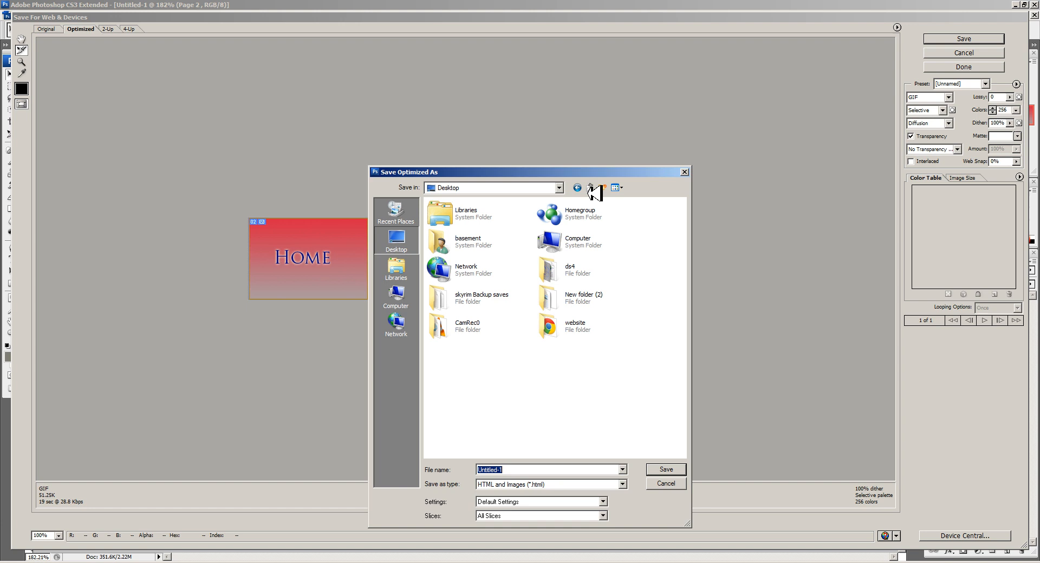
right_click(510, 373)
mouse_move(569, 463)
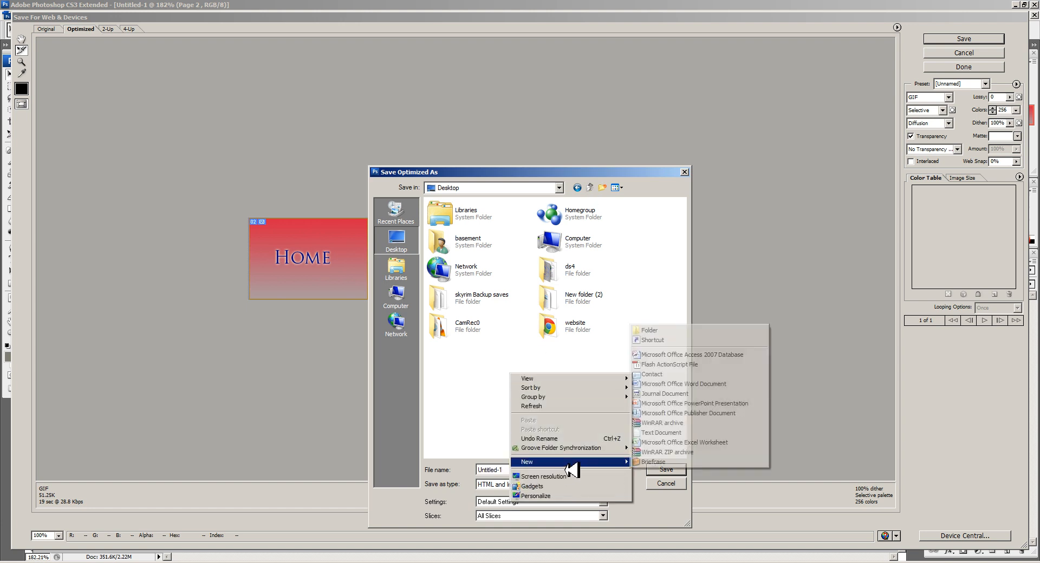
left_click(681, 331)
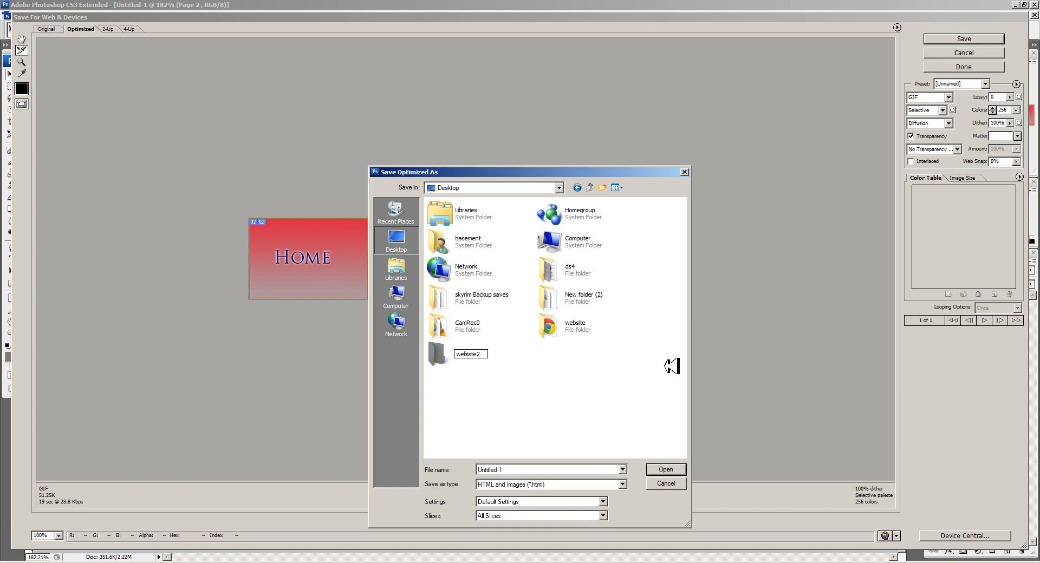
key("Return")
left_click(667, 483)
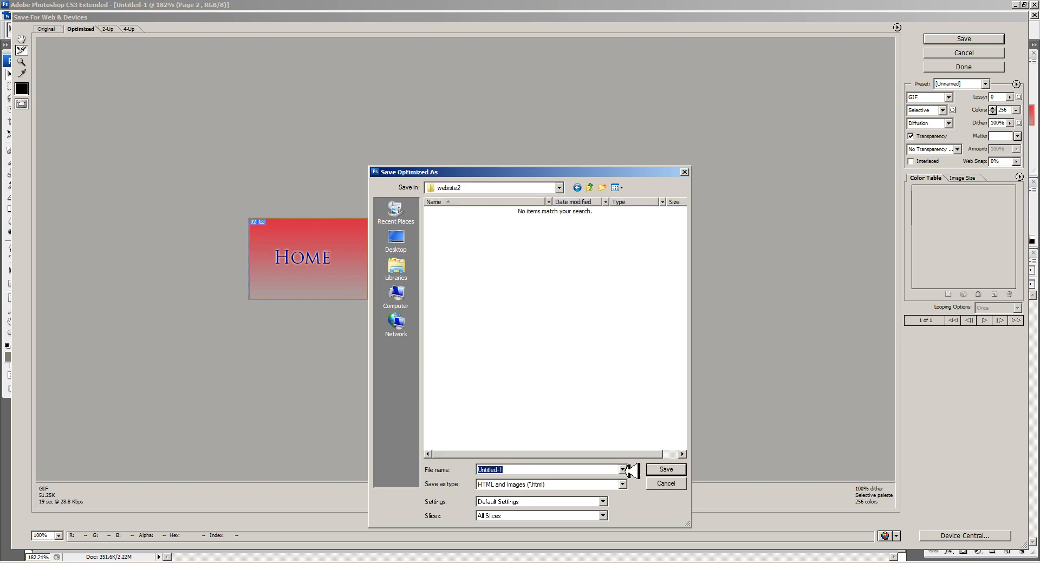
left_click(668, 471)
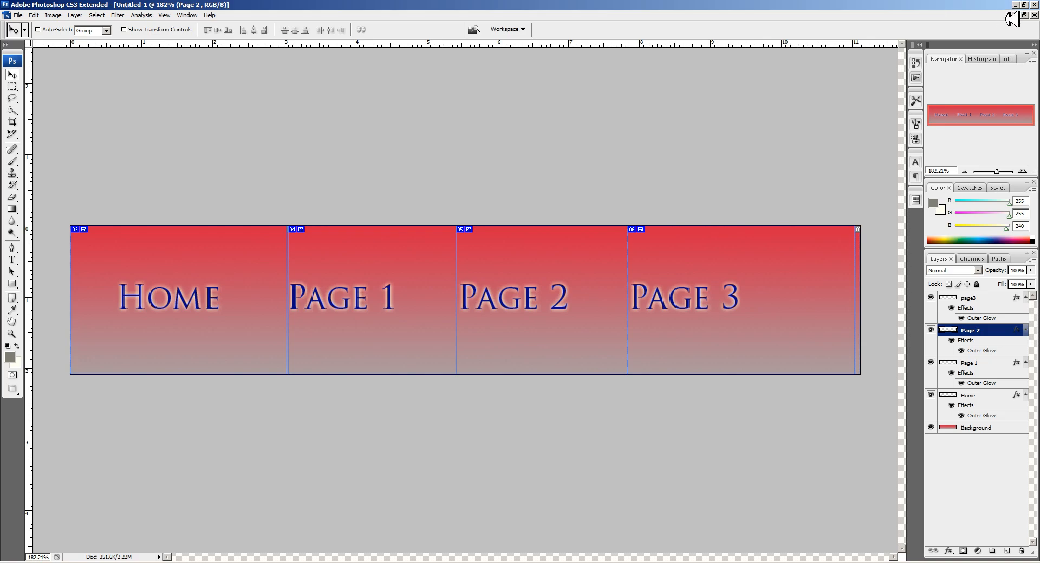
Step: Minimize the open programs and place the website and webiste2 folders side by side in an empty area of the desktop
left_click(1015, 5)
left_click(1015, 5)
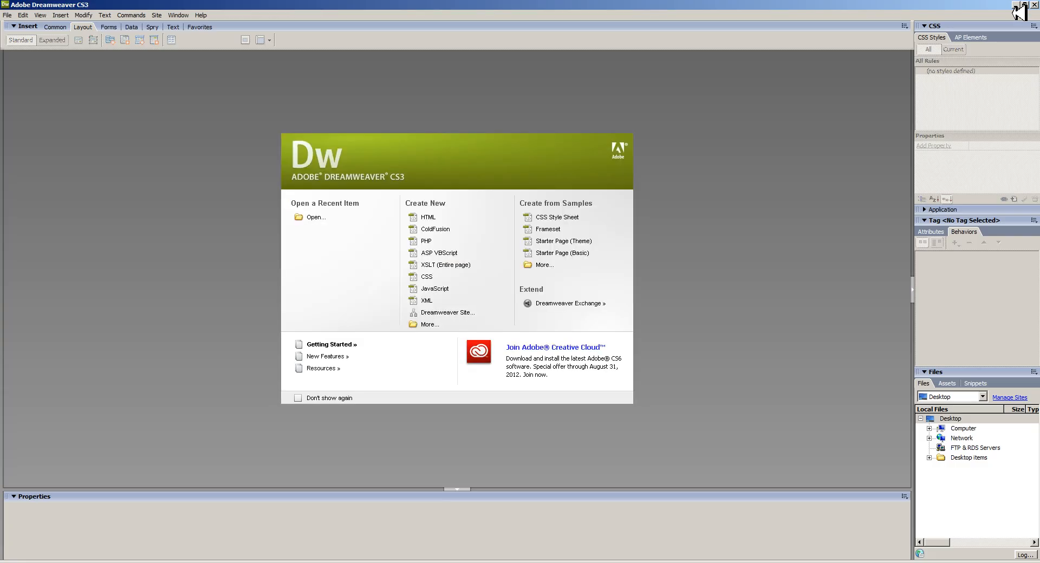
left_click(1015, 5)
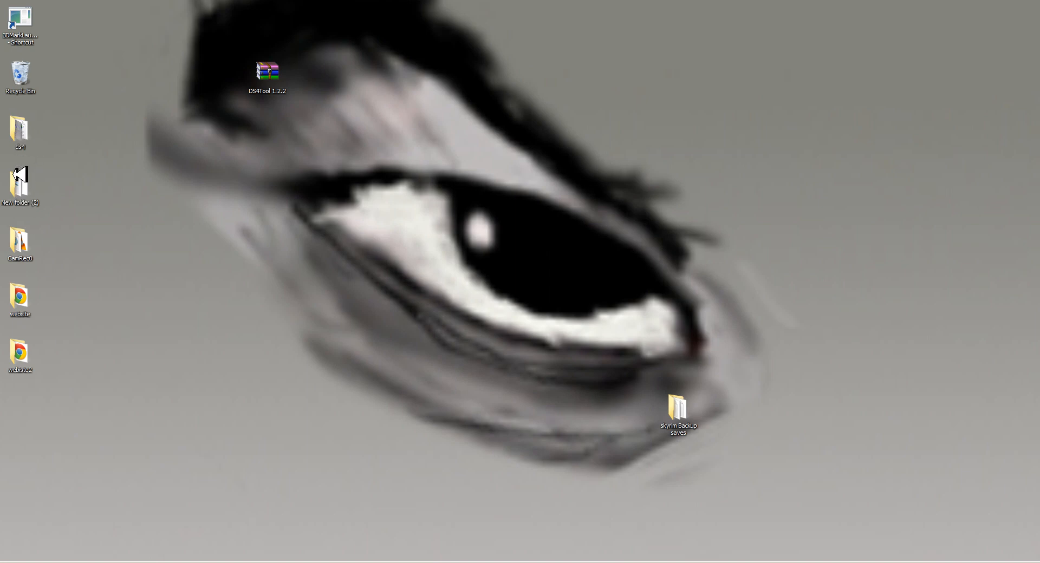
left_click_drag(43, 199, 203, 279)
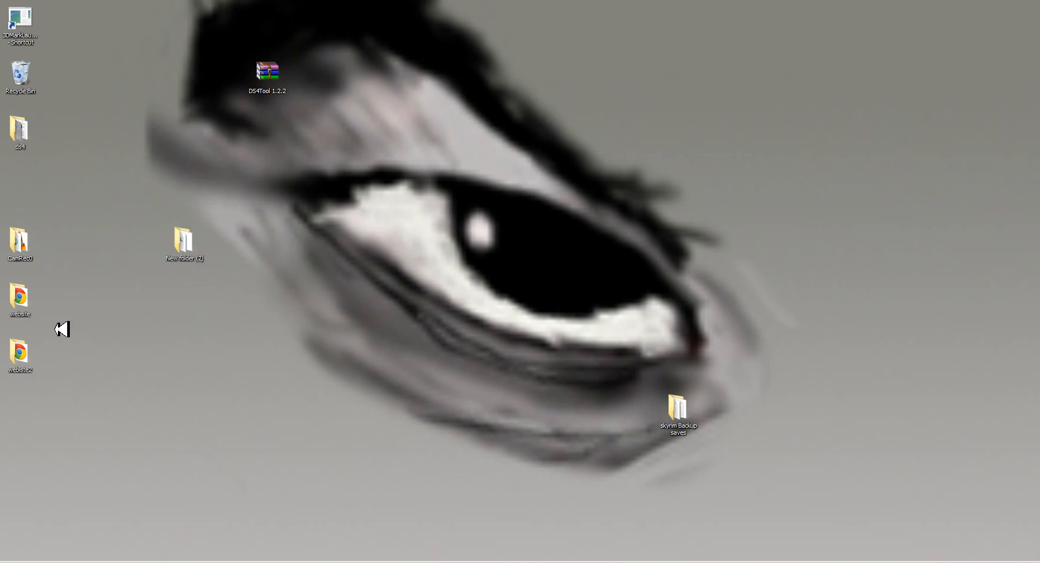
left_click_drag(180, 243, 18, 180)
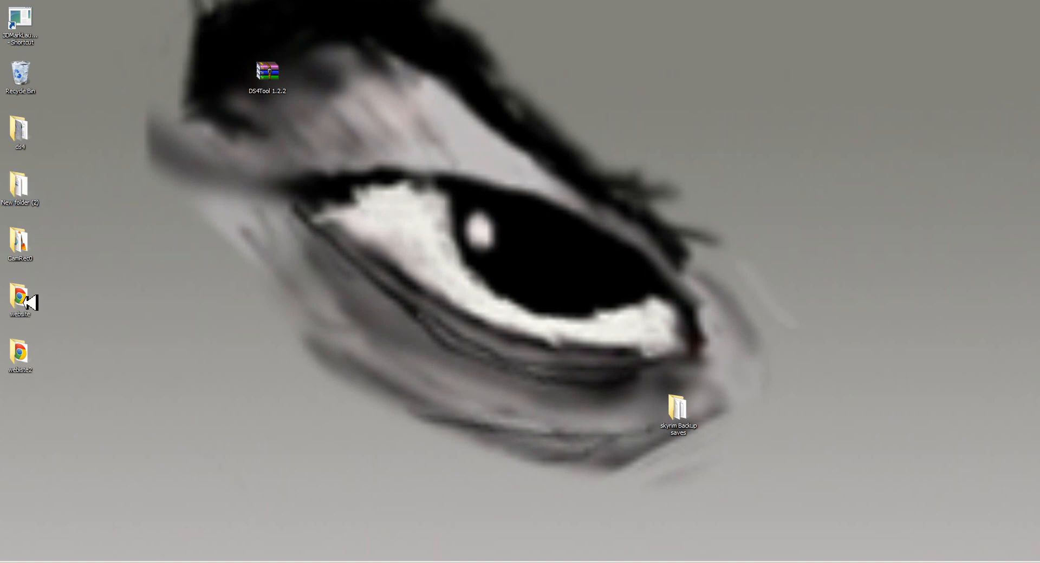
left_click_drag(26, 300, 233, 297)
left_click(25, 355)
left_click_drag(324, 295, 307, 298)
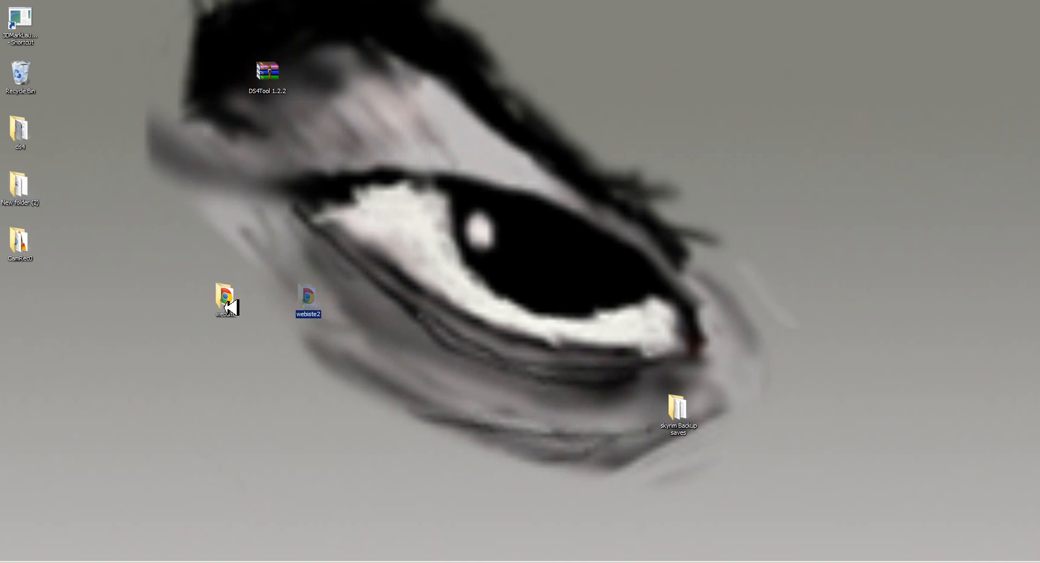
Step: Preview the navBarOrignal page from the website folder in Chrome and close it
double_click(226, 297)
double_click(392, 217)
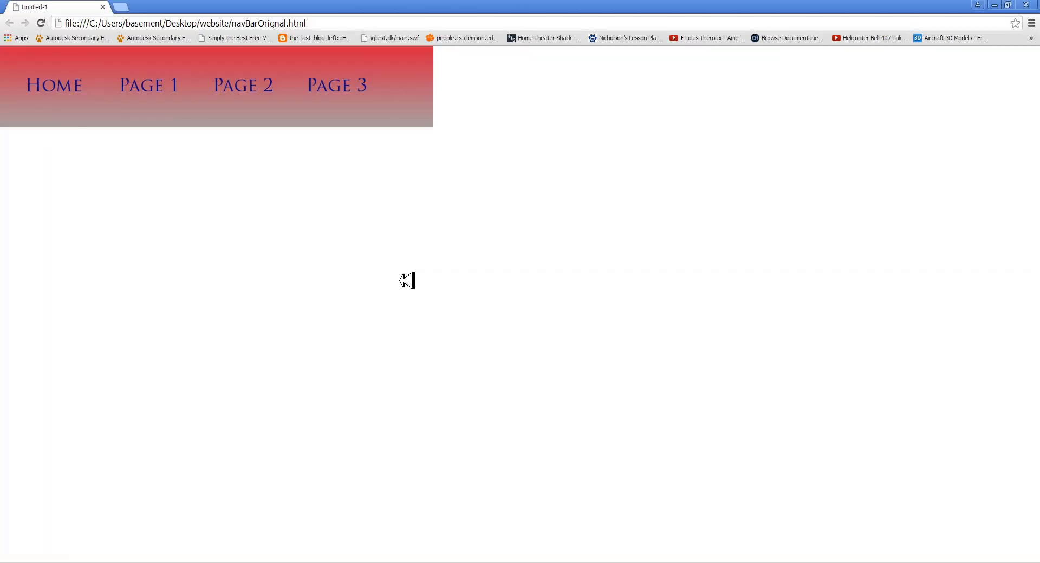
left_click(1026, 4)
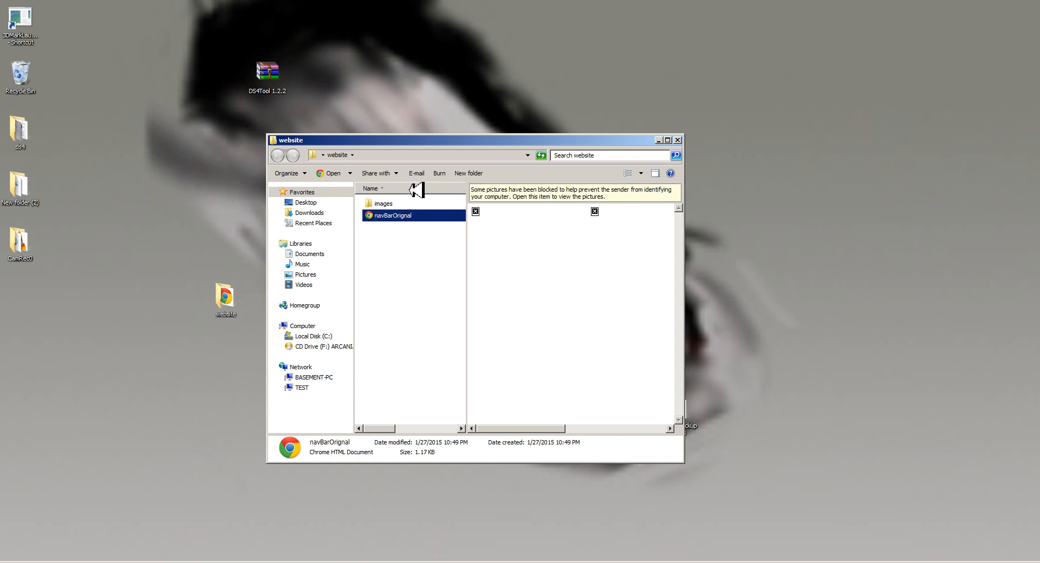
Step: Preview the glowing banner page Untitled-1 from the webiste2 folder in Chrome and close it
left_click_drag(418, 149, 580, 123)
double_click(305, 299)
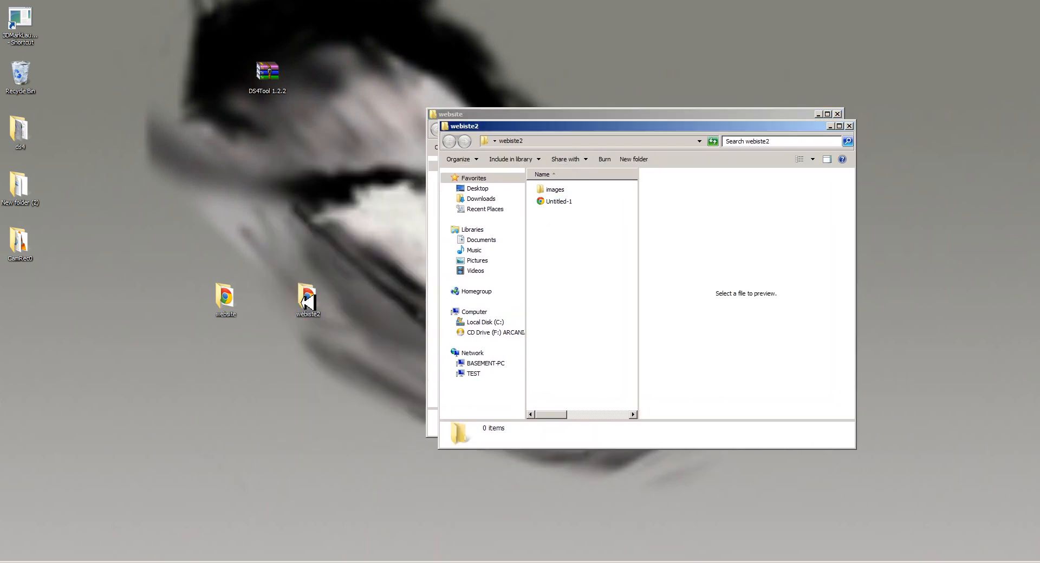
left_click(556, 190)
double_click(558, 202)
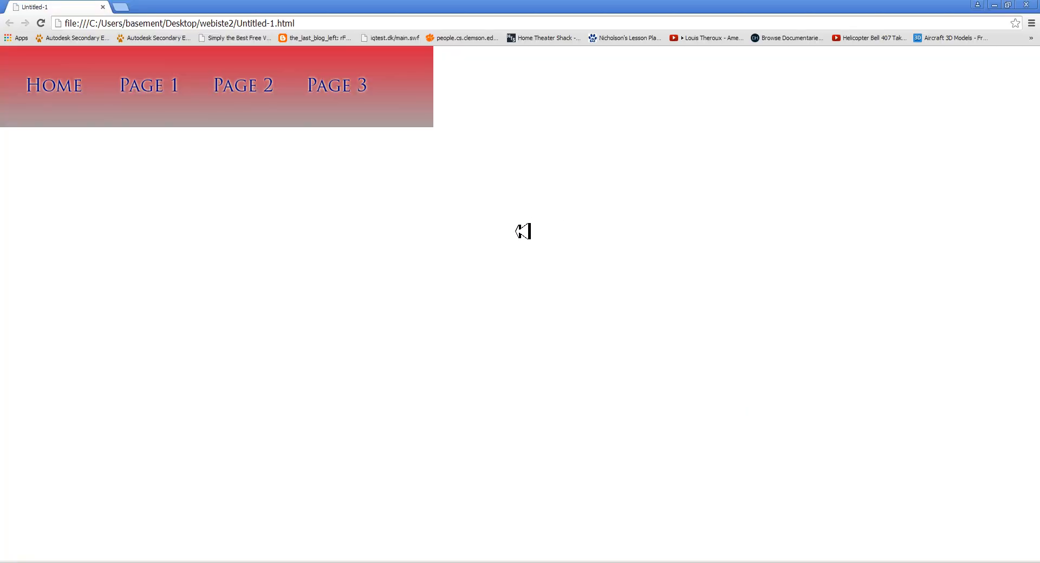
left_click(1033, 5)
Step: Examine the Home, Page1, Page2 and Page3 slice images in webiste2's images folder and close both folder windows
left_click(585, 192)
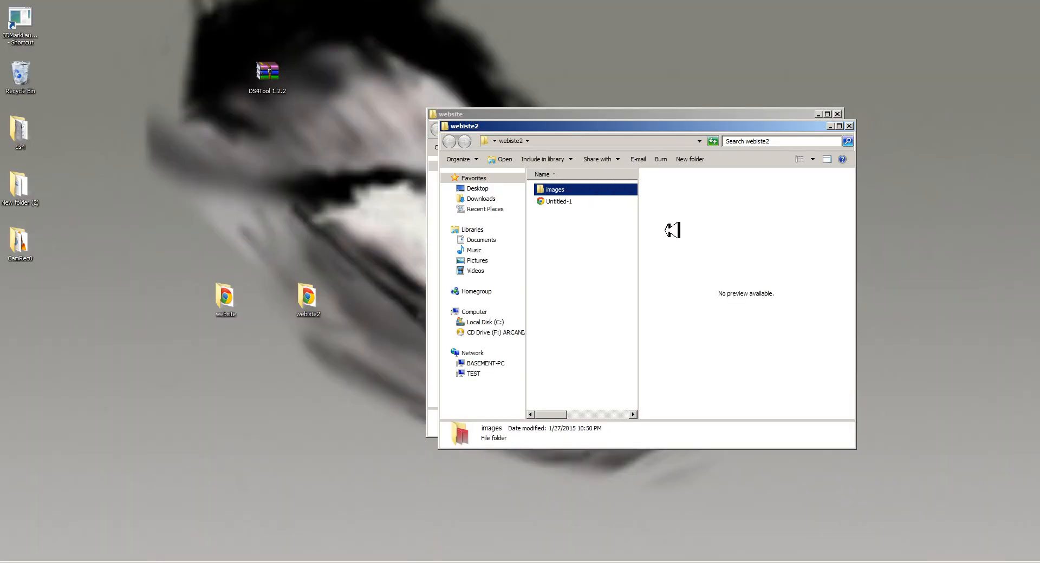
double_click(554, 192)
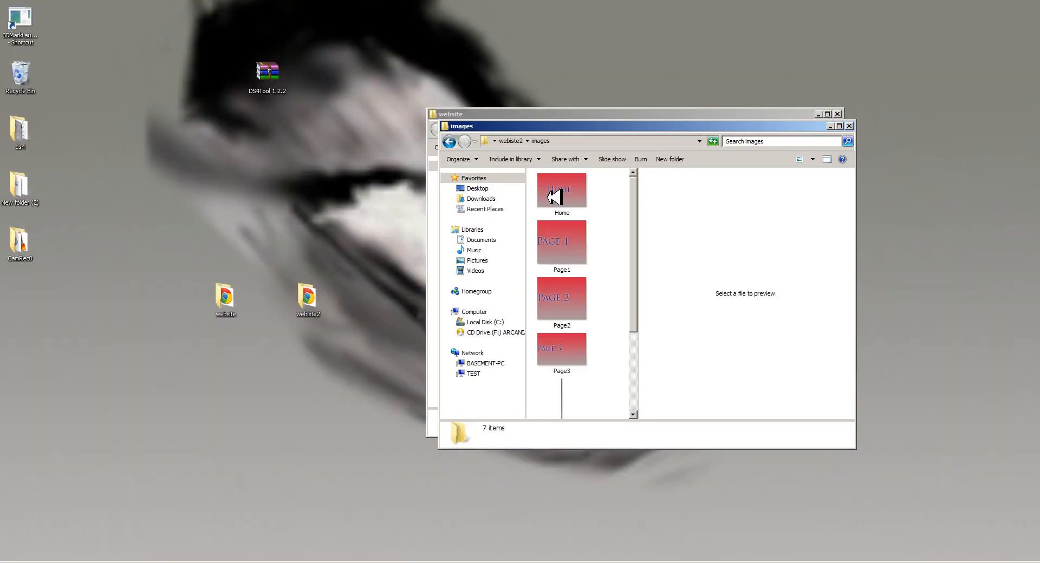
left_click(580, 207)
left_click(580, 255)
left_click(580, 299)
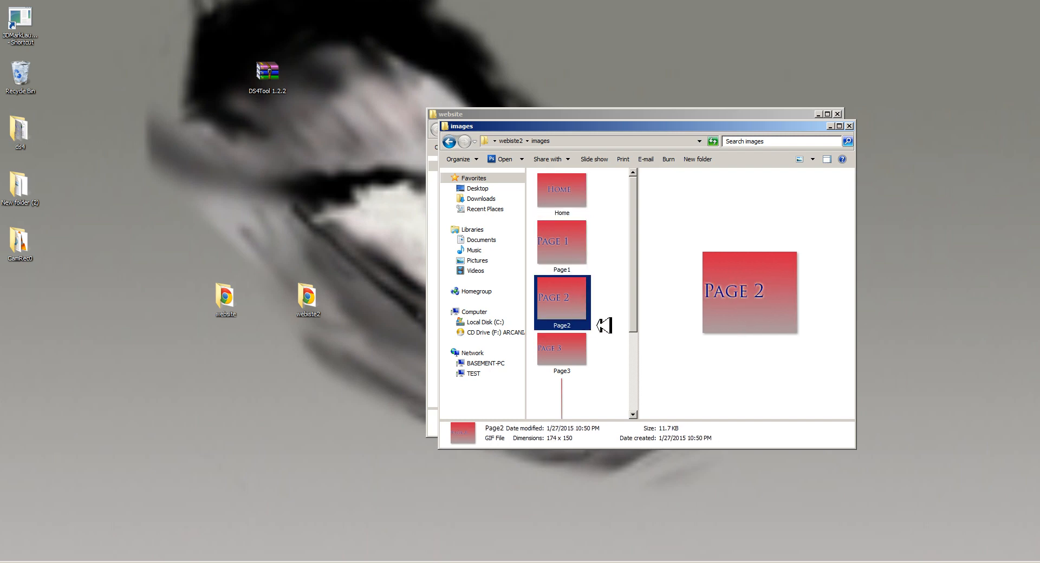
left_click(584, 355)
left_click_drag(634, 291, 647, 272)
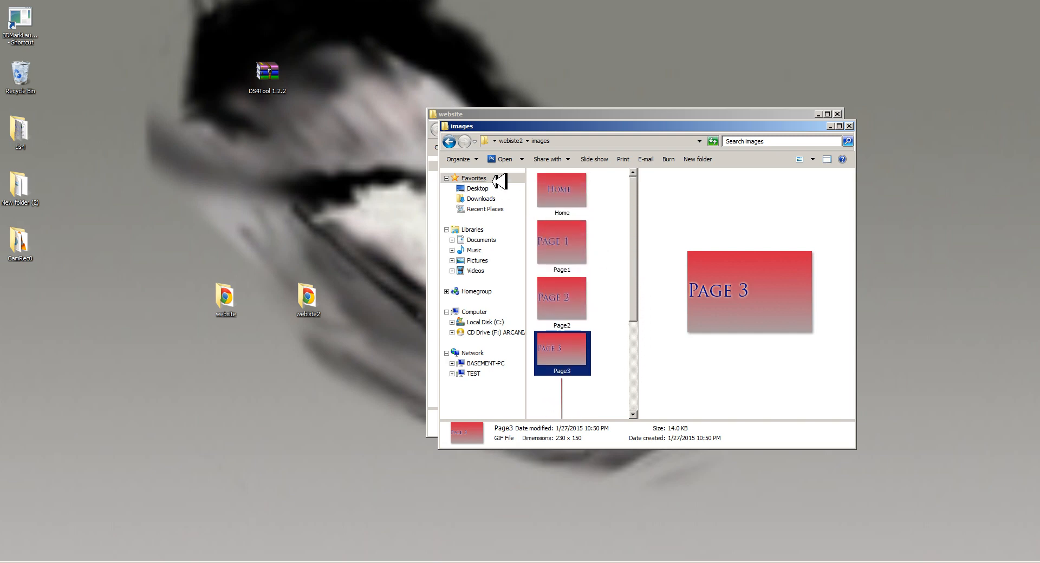
left_click(453, 143)
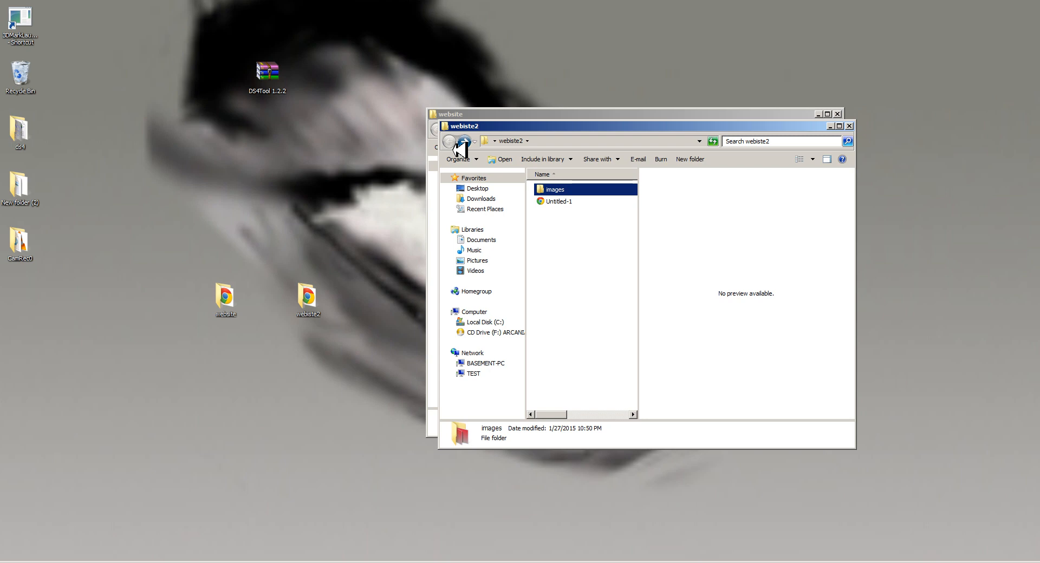
left_click(849, 126)
left_click(838, 115)
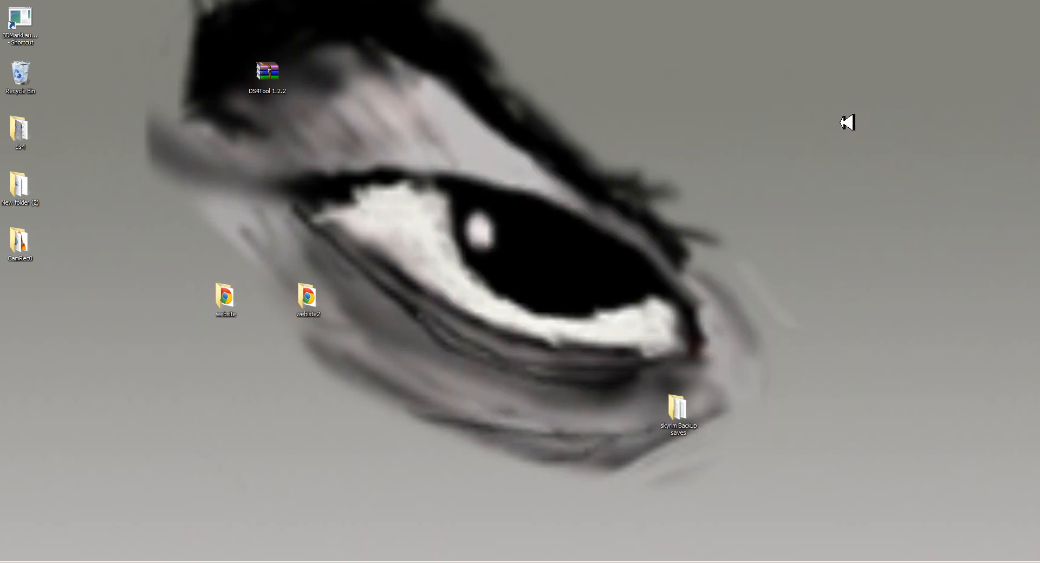
left_click(217, 562)
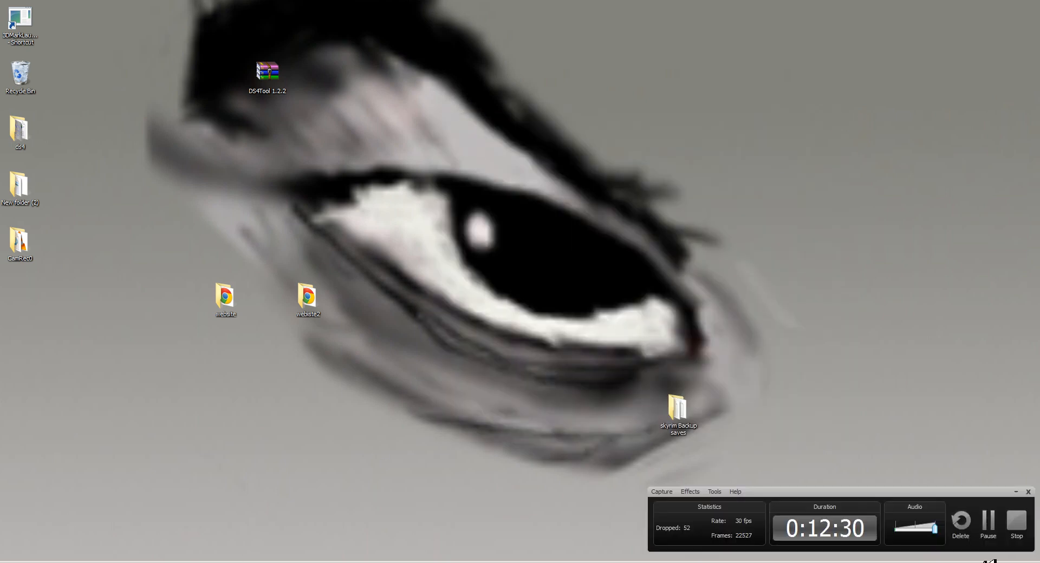
left_click(988, 521)
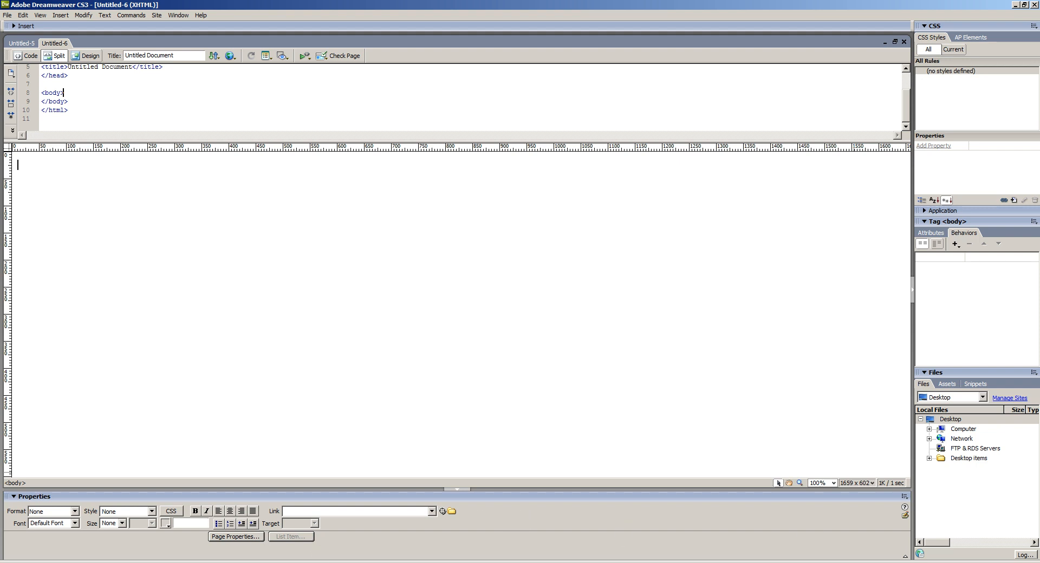
left_click(678, 562)
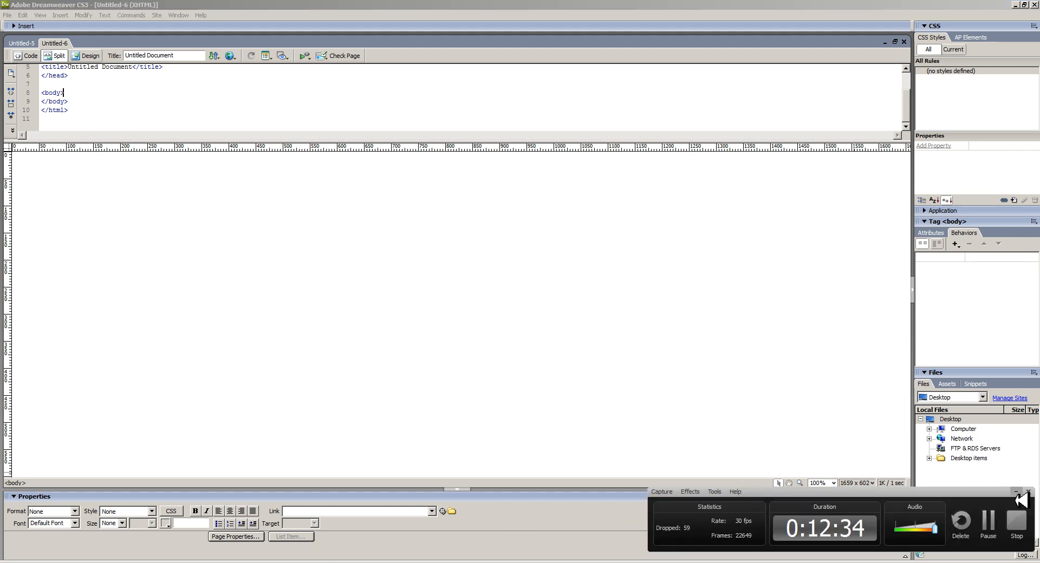
left_click(1016, 492)
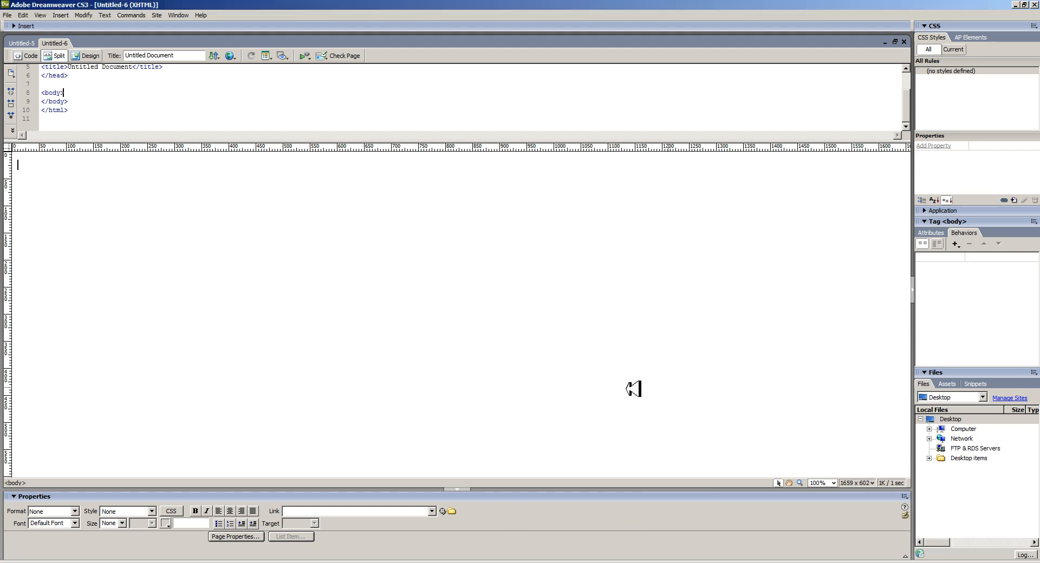
Step: In Dreamweaver, expand the Insert bar and view the new document options for a blank HTML page without creating one
left_click(16, 27)
left_click(9, 16)
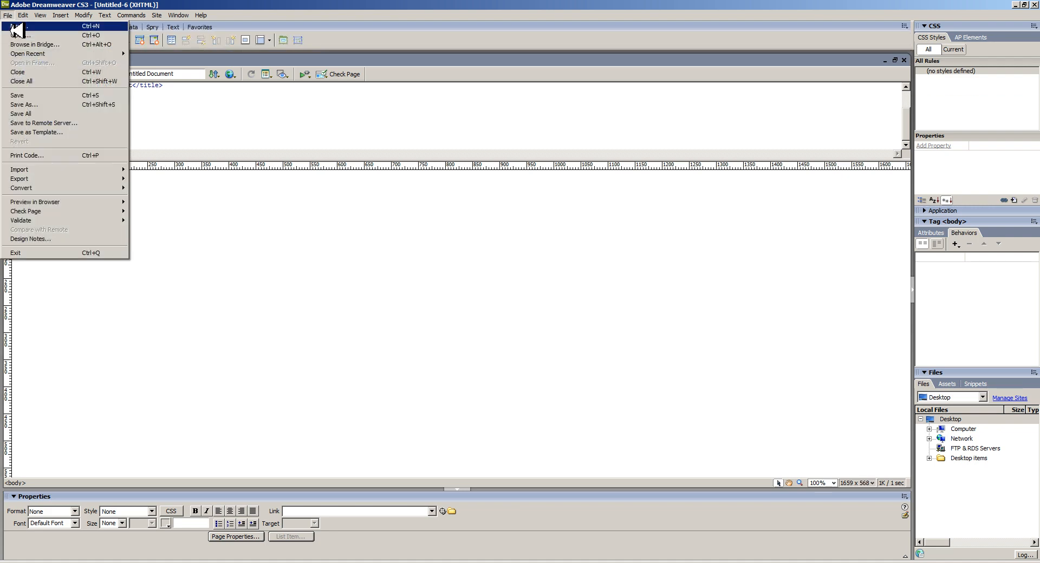
left_click(12, 24)
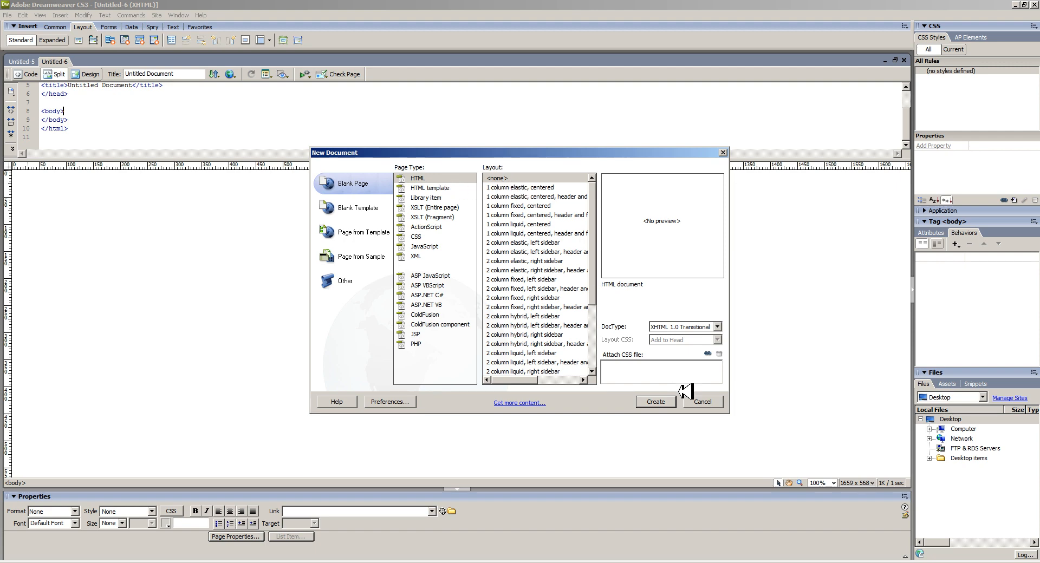
left_click(703, 404)
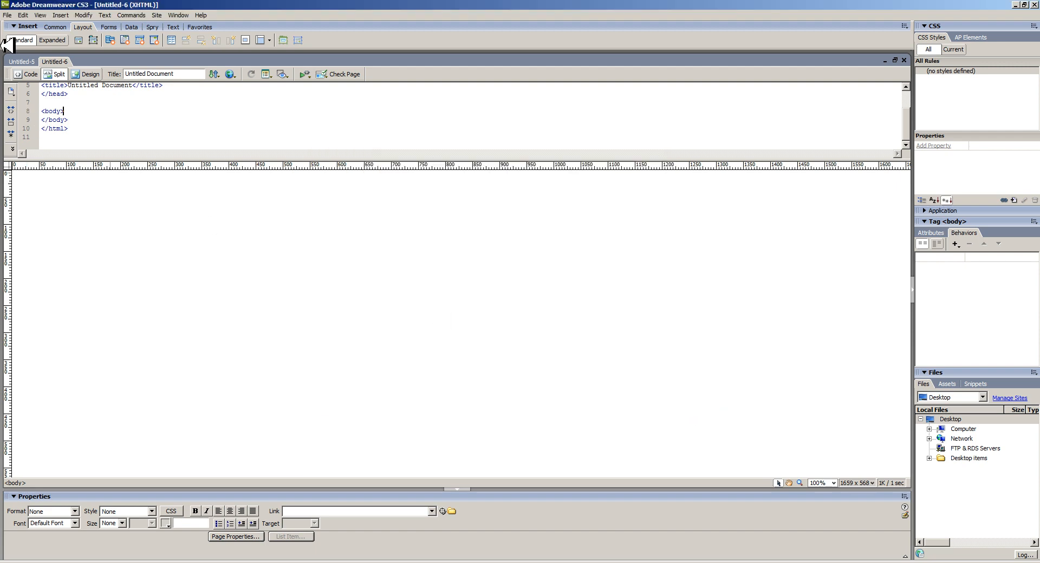
Step: Make sure Nest when created within an AP div is enabled in the AP Elements preferences and accept them
left_click(24, 15)
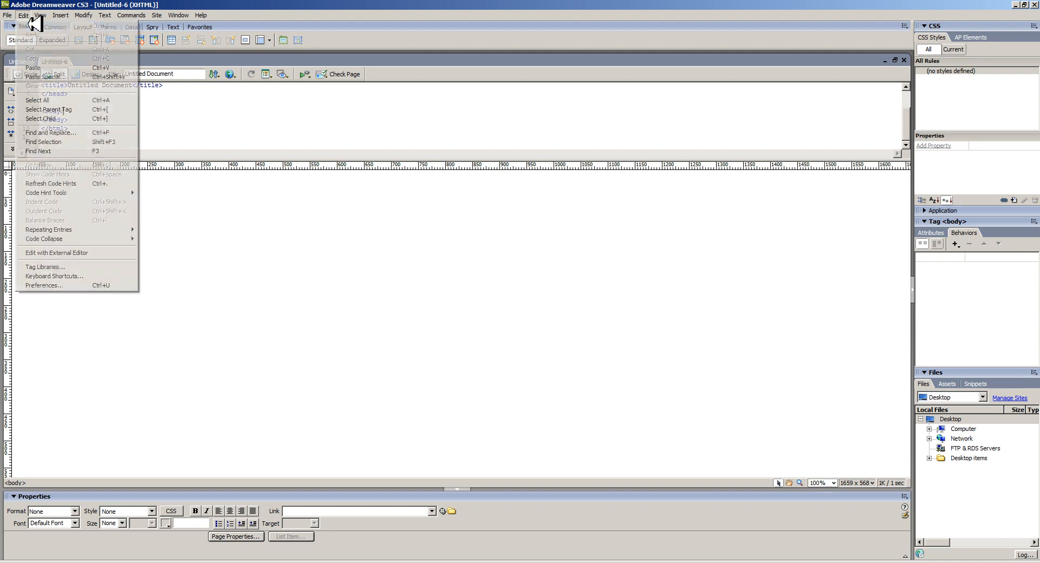
left_click(81, 286)
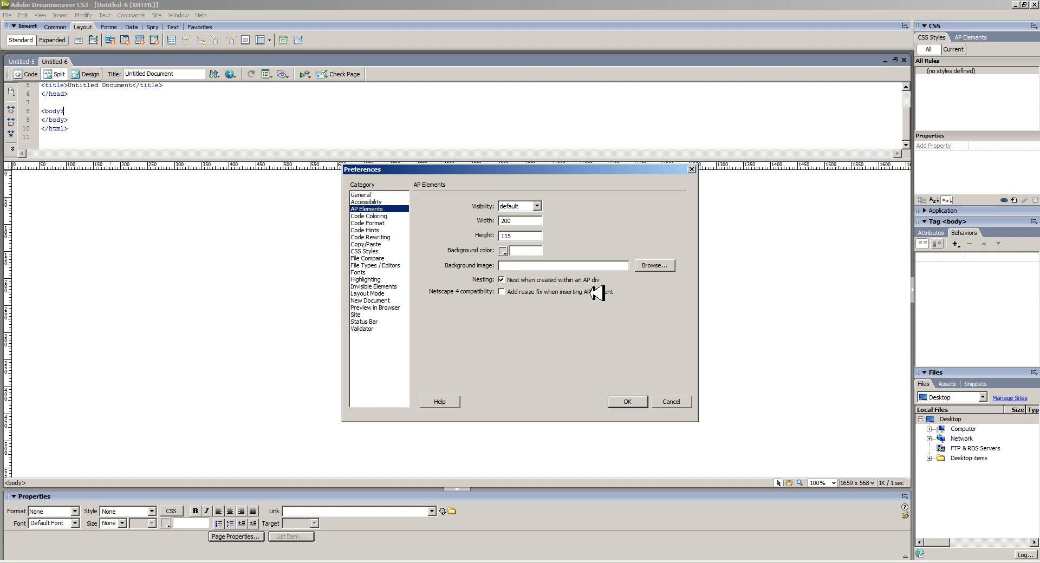
left_click(625, 403)
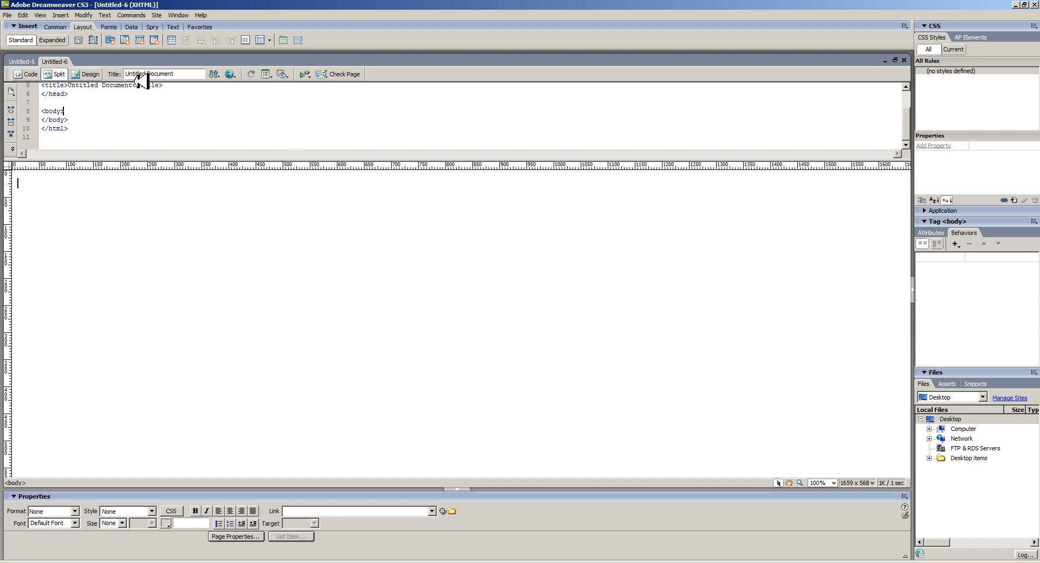
Step: Draw an AP div about 1510 x 216 px with a smaller one nested inside, and move the outer div to about 120 px left, 111 px top
left_click(93, 41)
mouse_move(61, 193)
left_mouse_down()
mouse_move(165, 253)
mouse_move(878, 309)
left_mouse_up()
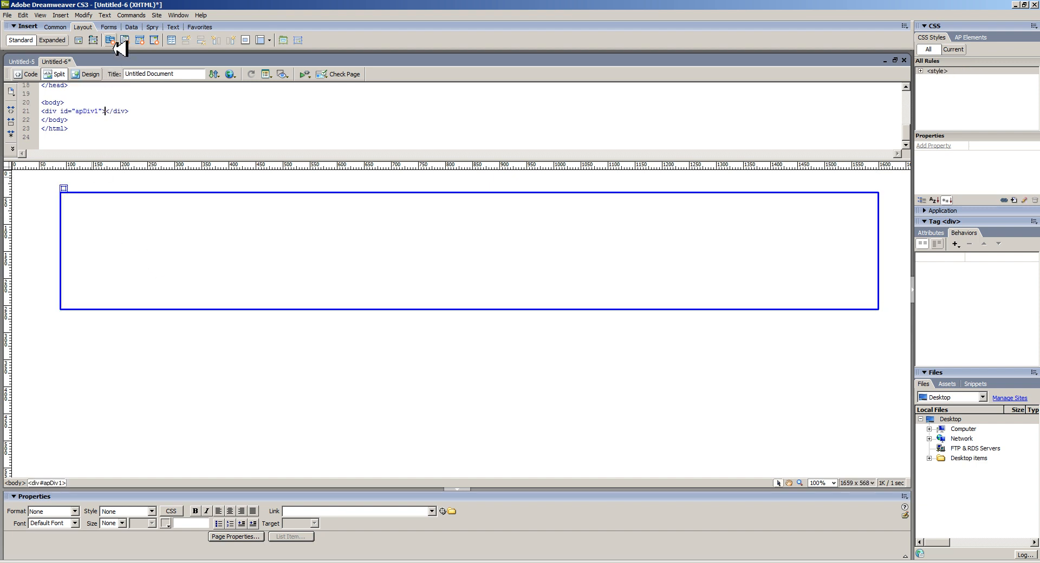
left_click(93, 40)
left_click_drag(116, 212, 301, 267)
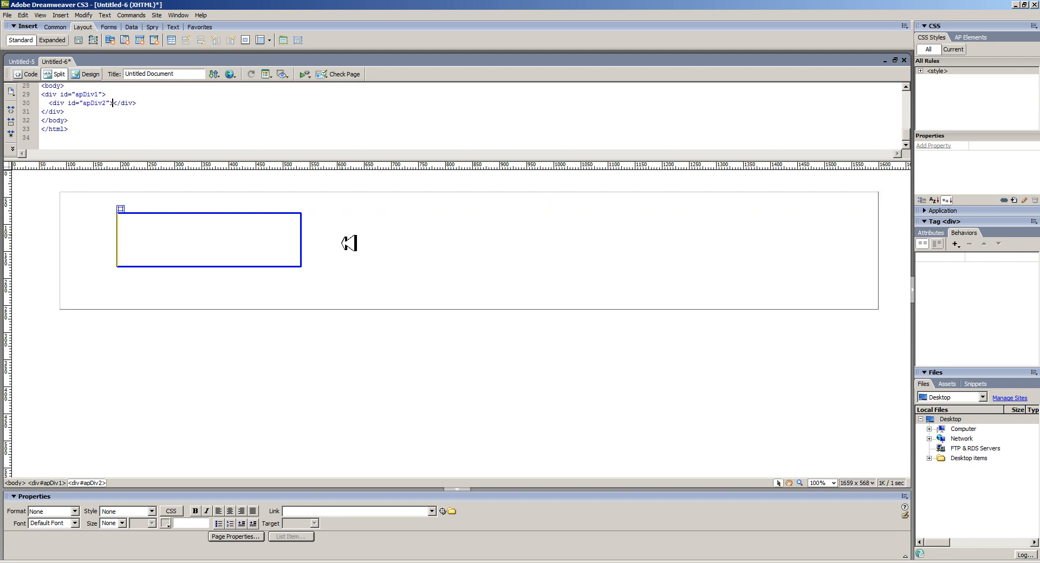
left_click_drag(62, 191, 82, 255)
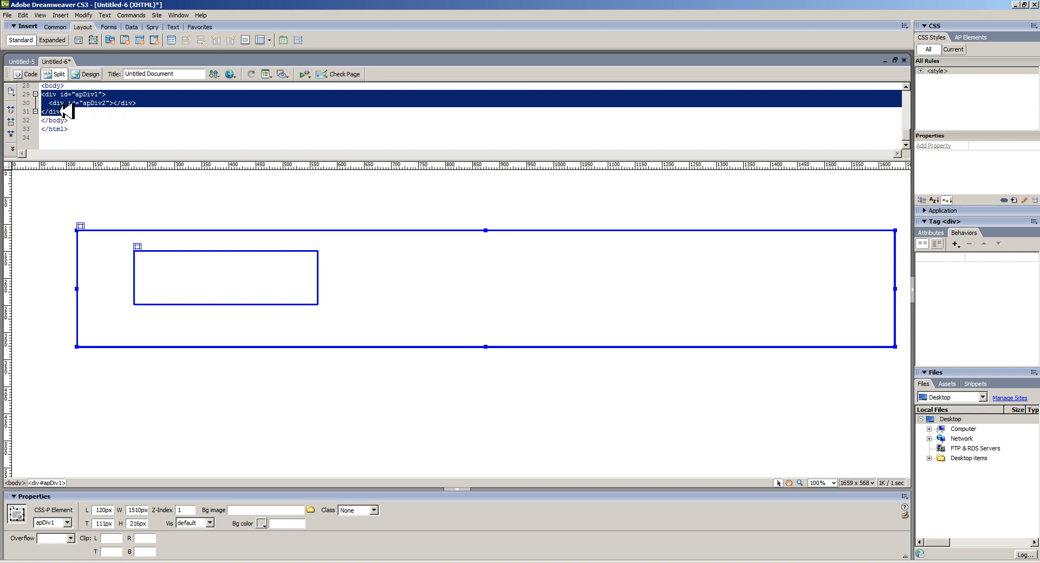
left_click(129, 278)
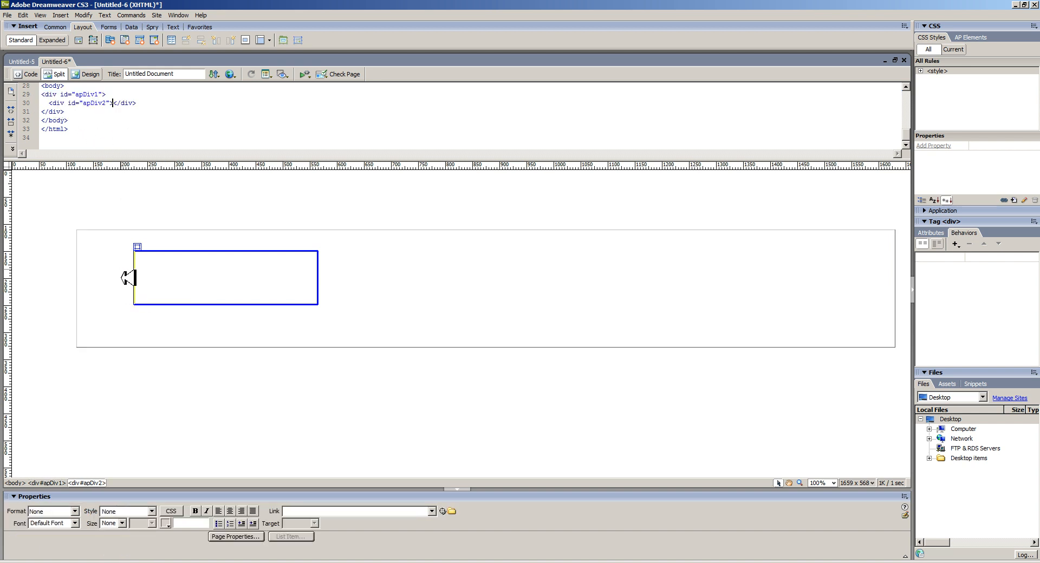
Step: Delete the nested AP div and move the remaining div to about 88 px left, 89 px top
left_click(137, 248)
key("Delete")
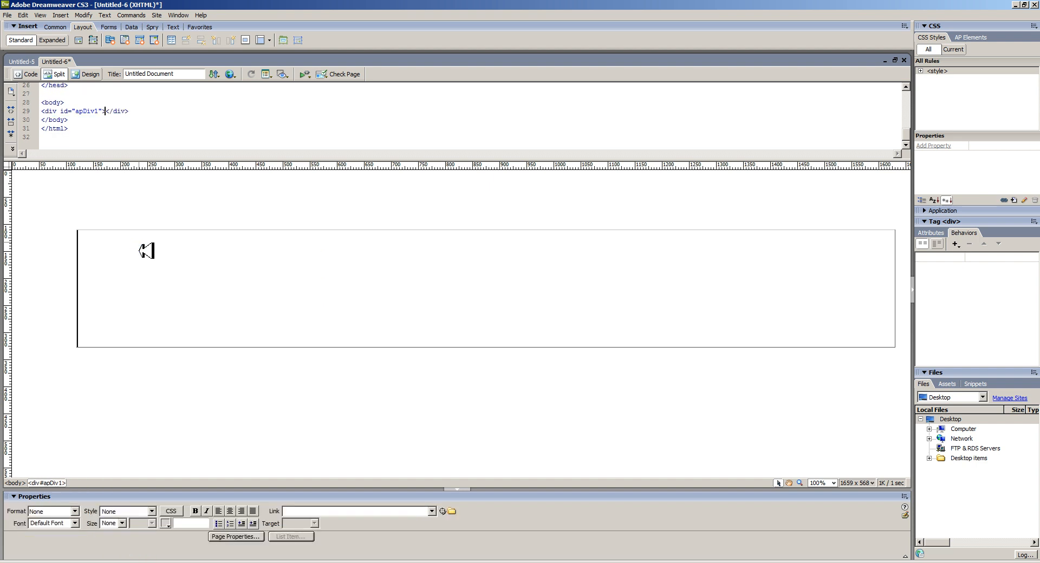
left_click(139, 251)
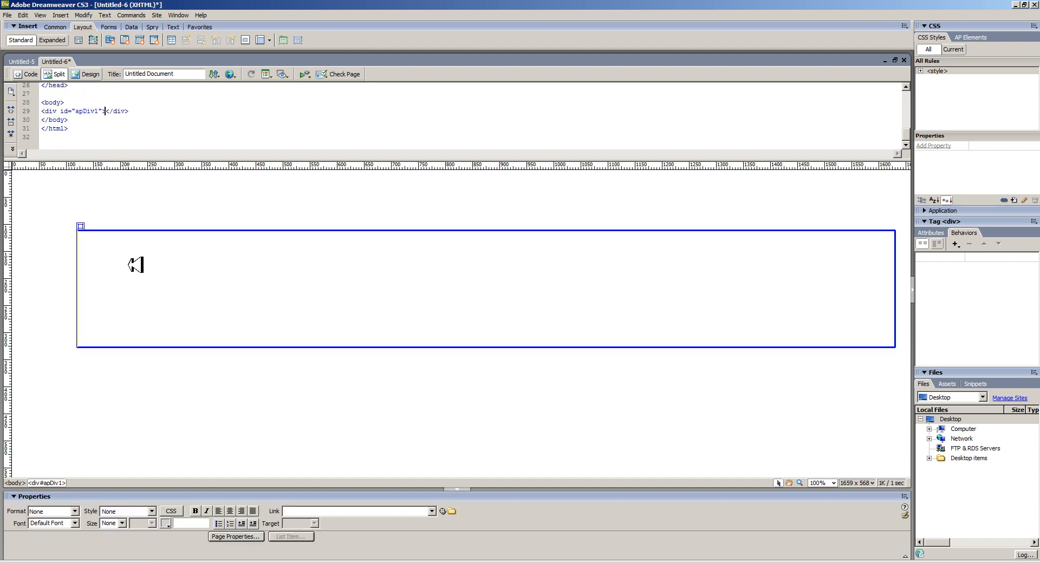
left_click_drag(80, 227, 64, 216)
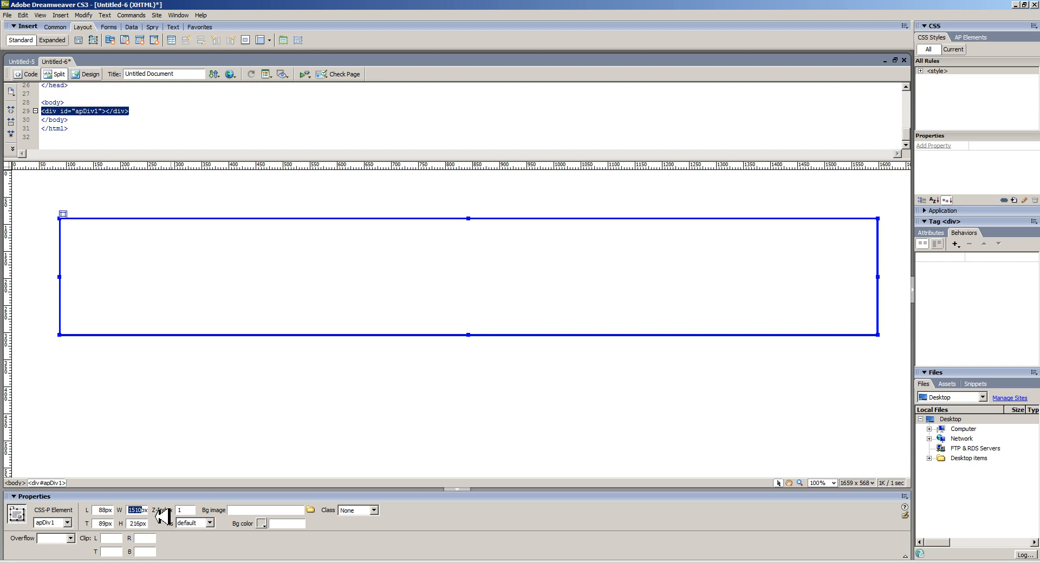
Step: Set the remaining AP div's width to 800 px
type("800")
key("Return")
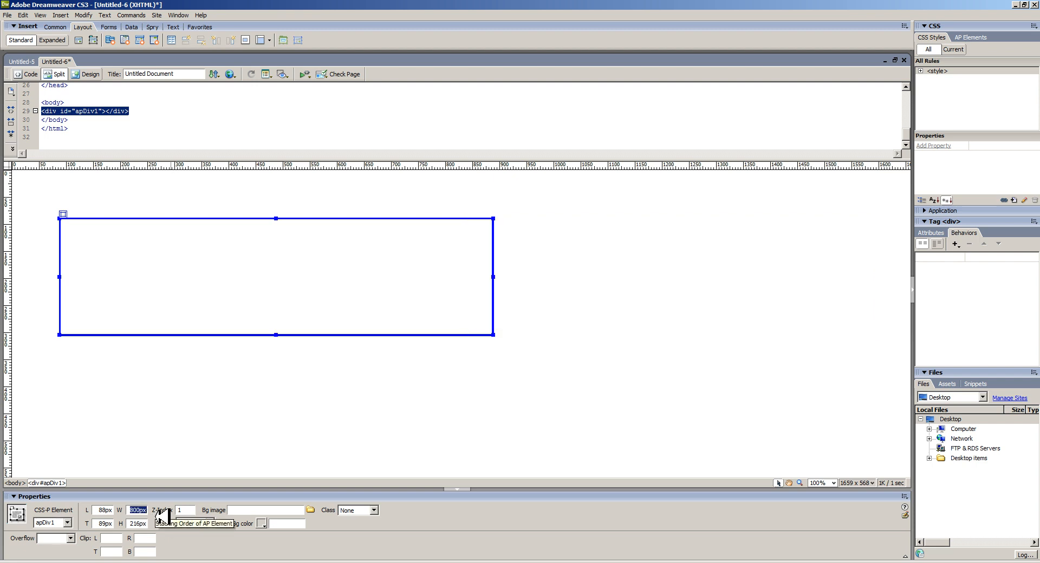
left_click(339, 380)
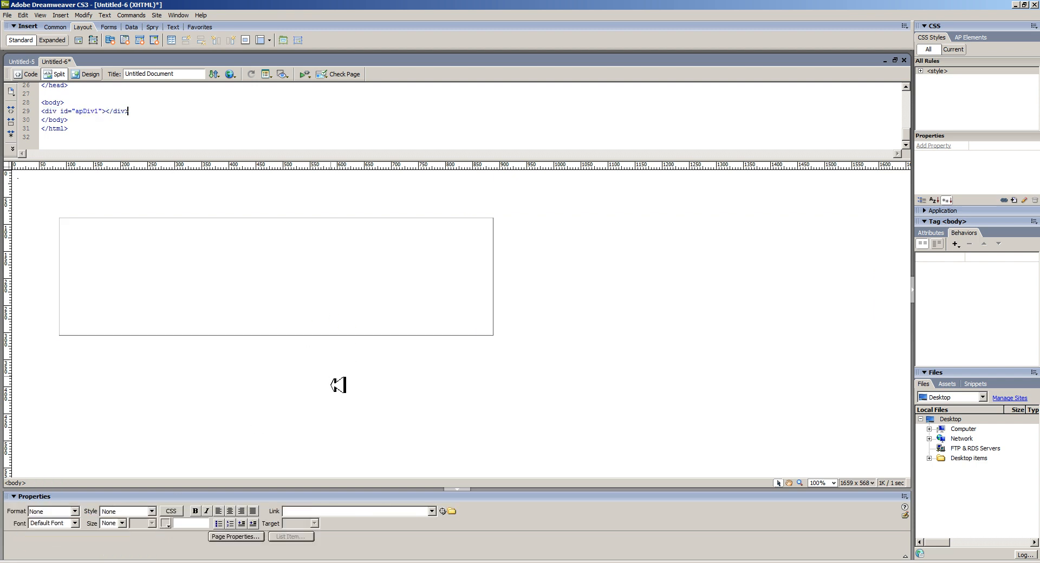
Step: Move the AP div to about 180 px left, 92 px top and stretch its height to about 414 px
left_click(200, 221)
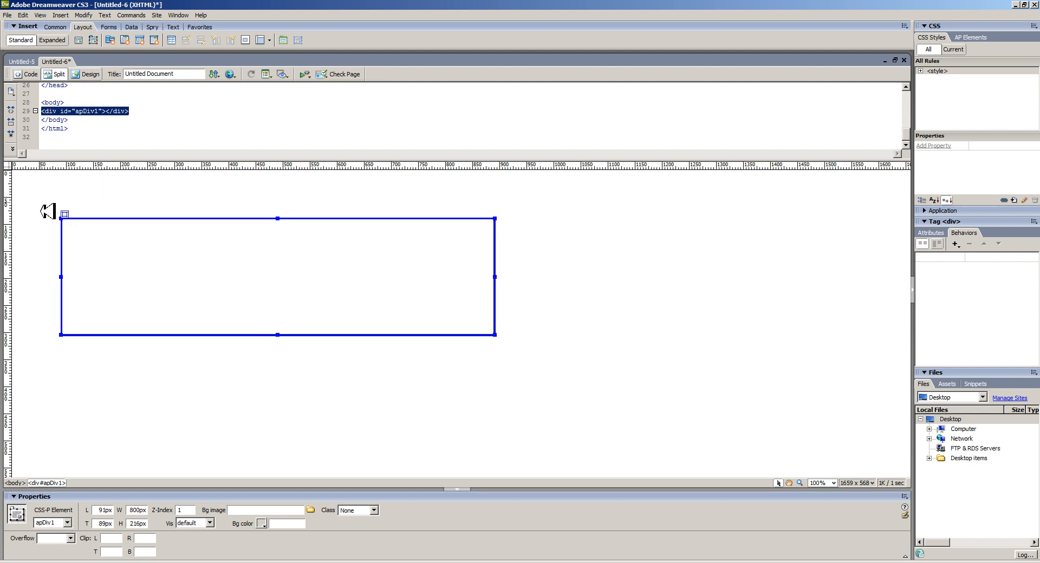
left_click_drag(74, 220, 122, 223)
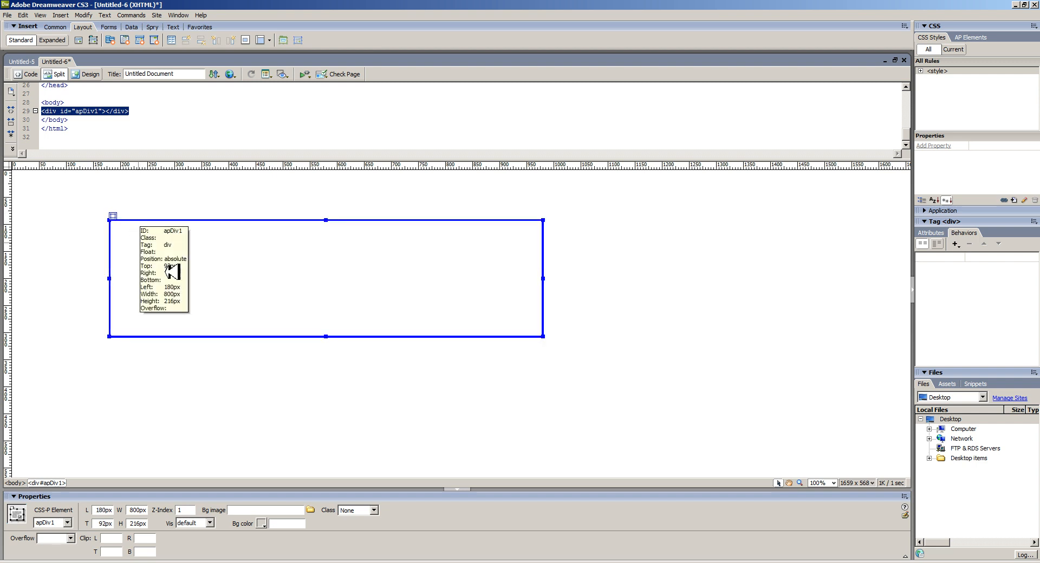
left_click_drag(325, 337, 325, 444)
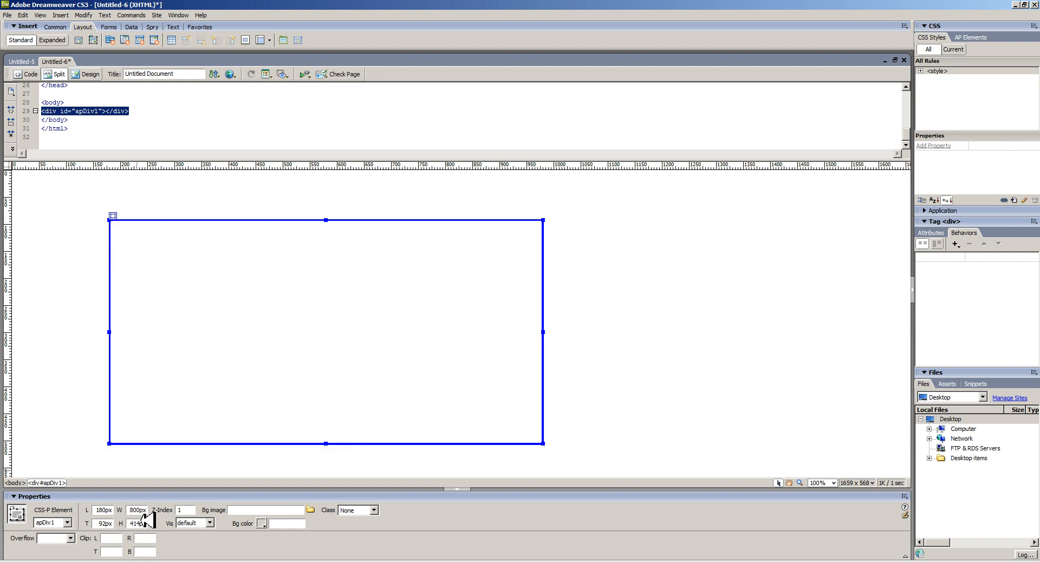
Step: Resize the AP div to 1200 px wide and 800 px high
double_click(134, 510)
left_click(137, 525)
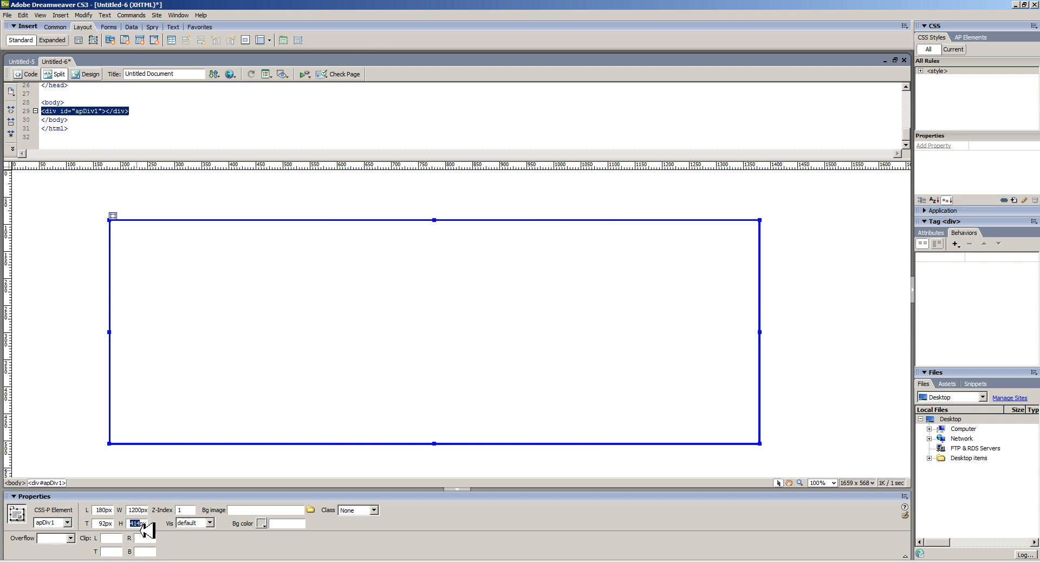
type("800")
key("Return")
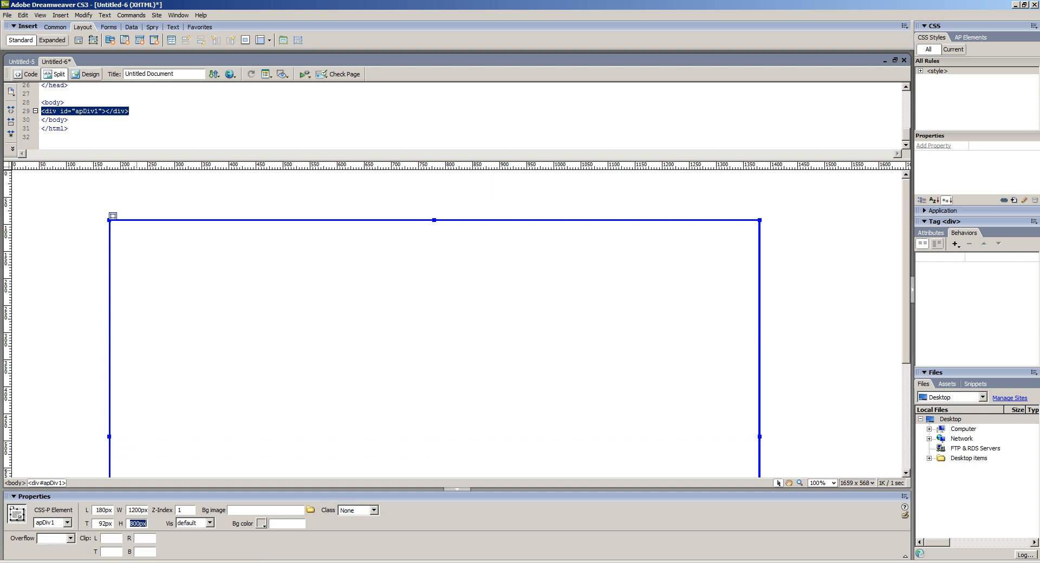
left_click(803, 318)
scroll(801, 325, "down", 5)
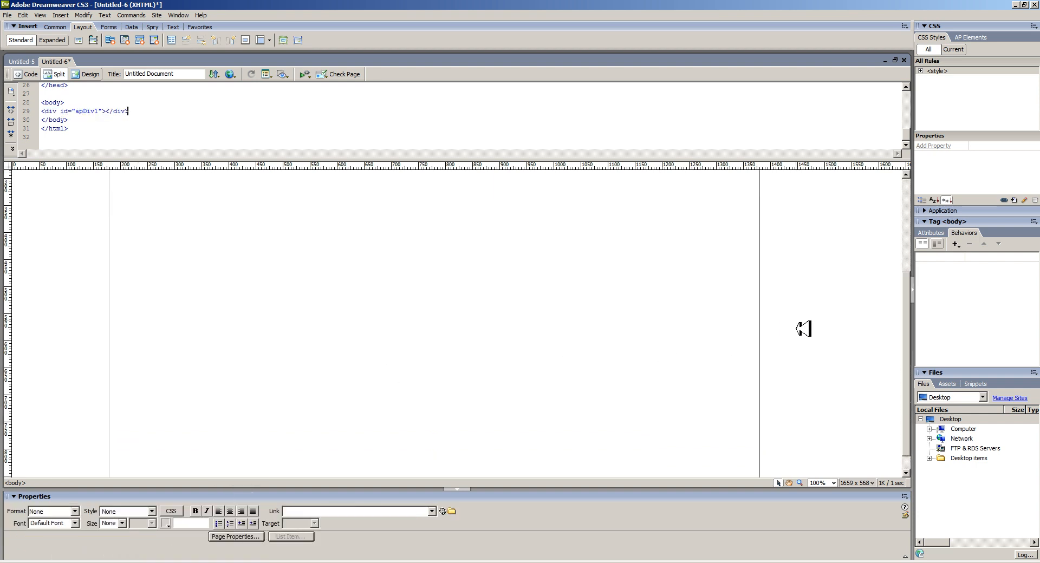
scroll(759, 363, "up", 5)
Step: Draw a nested AP div about 1123 px wide across the upper part of the outer div
left_click(356, 271)
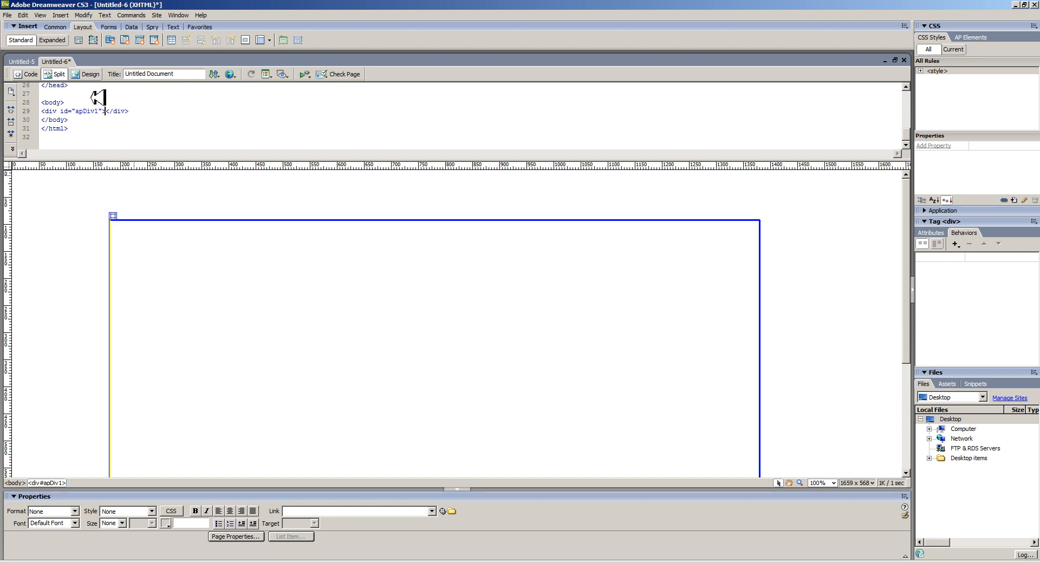
left_click(79, 40)
mouse_move(131, 243)
left_mouse_down()
mouse_move(388, 304)
mouse_move(666, 330)
mouse_move(742, 324)
left_mouse_up()
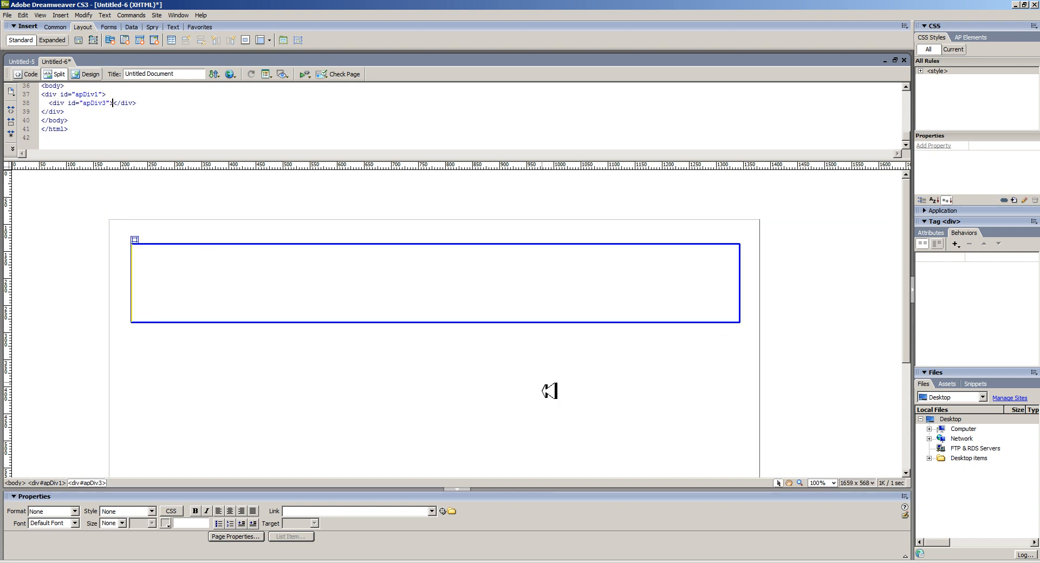
Step: Set the nested div's width to 805 px and its height to 160 px
left_click(135, 239)
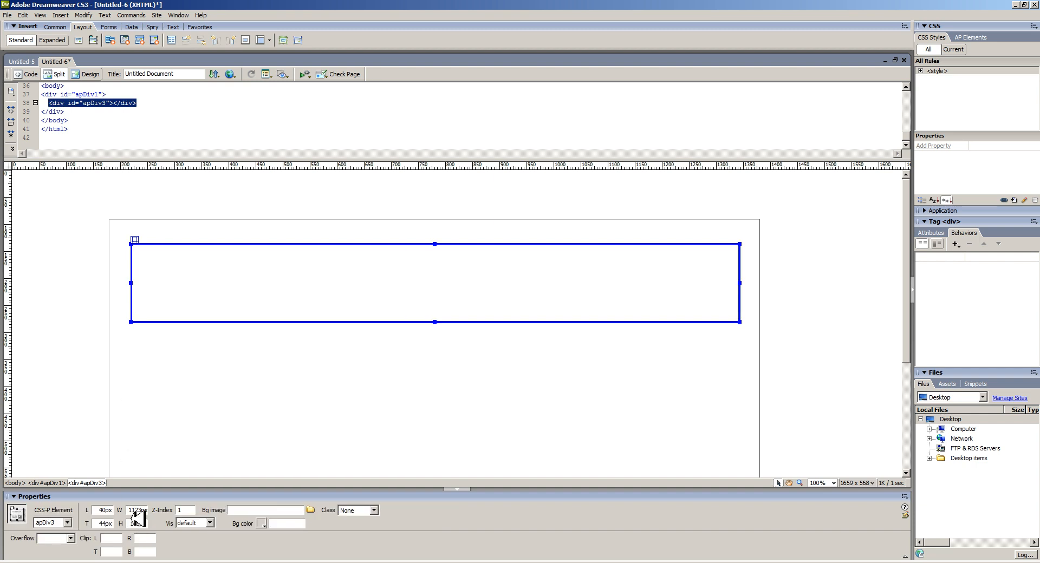
left_click_drag(128, 512, 139, 512)
key("Return")
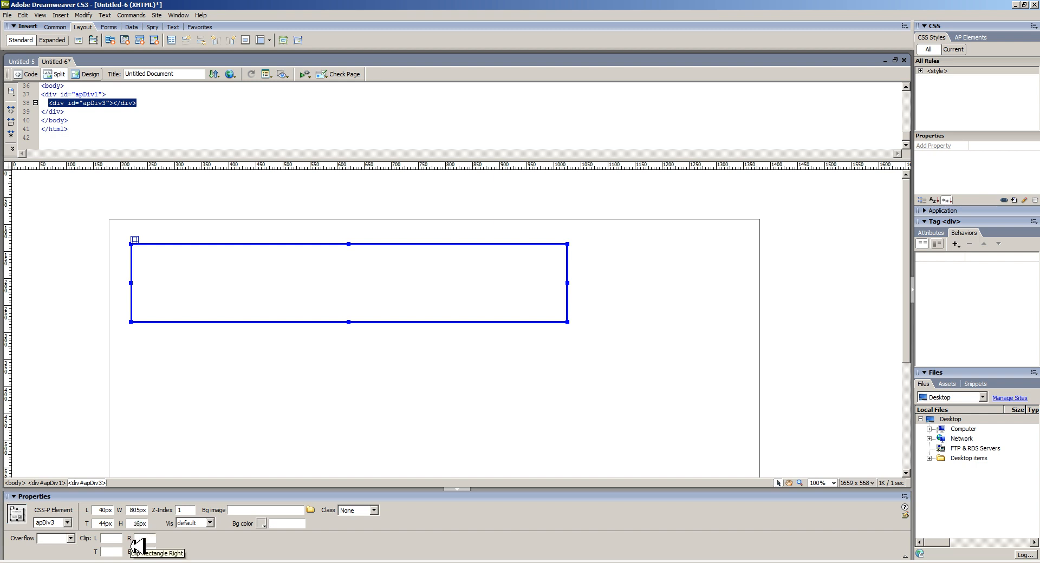
type("0")
key("Return")
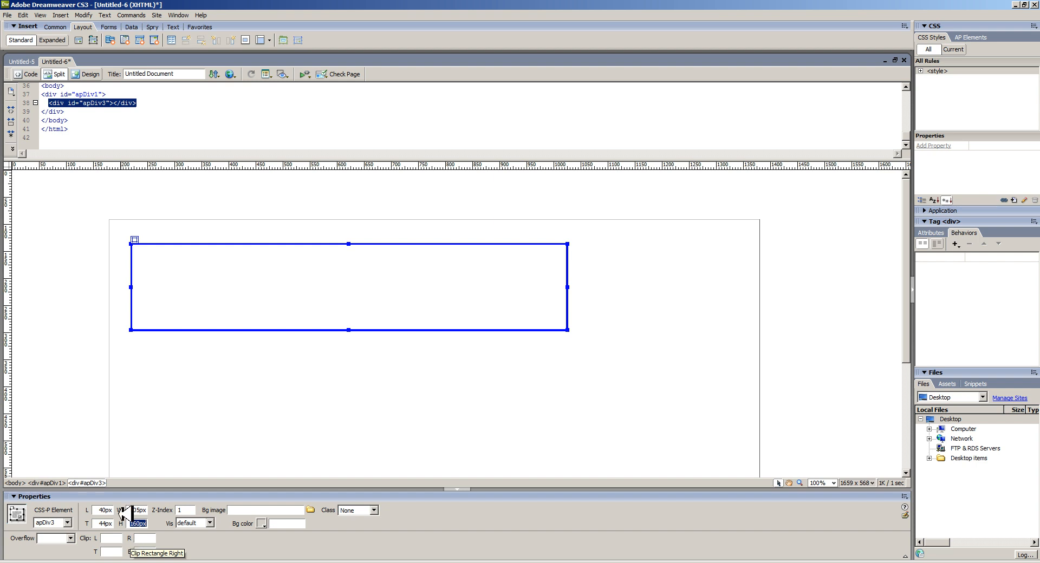
Step: Move the nested div to roughly the middle of the outer div's width, about 51 px below its top edge
left_click_drag(136, 241, 173, 252)
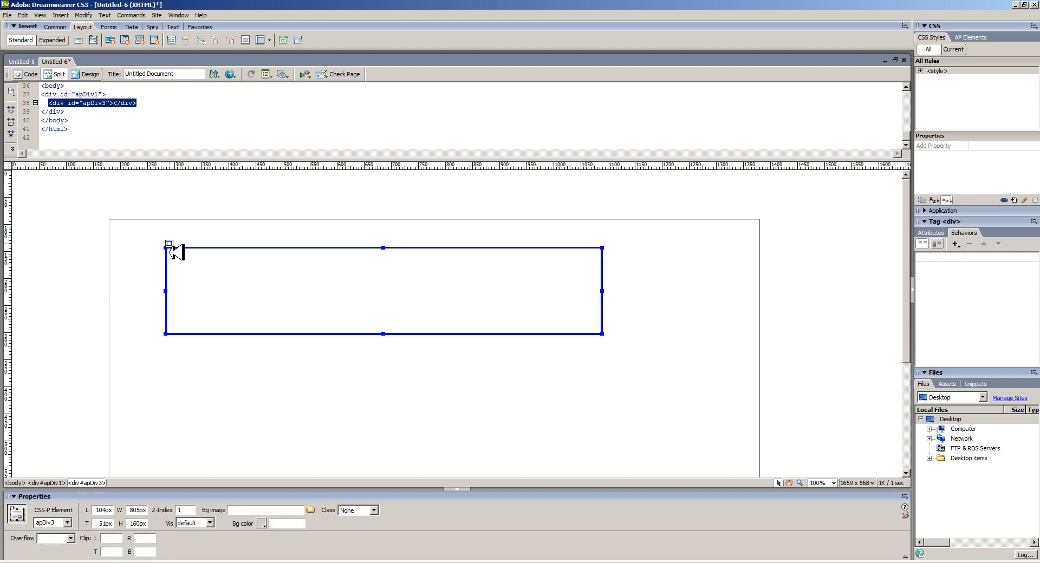
left_click(54, 26)
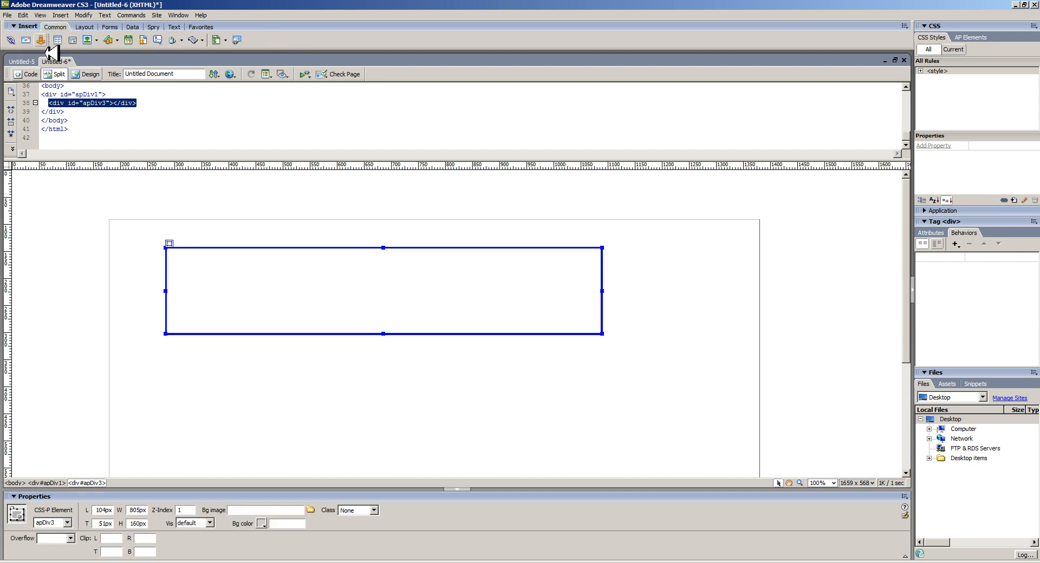
left_click(83, 28)
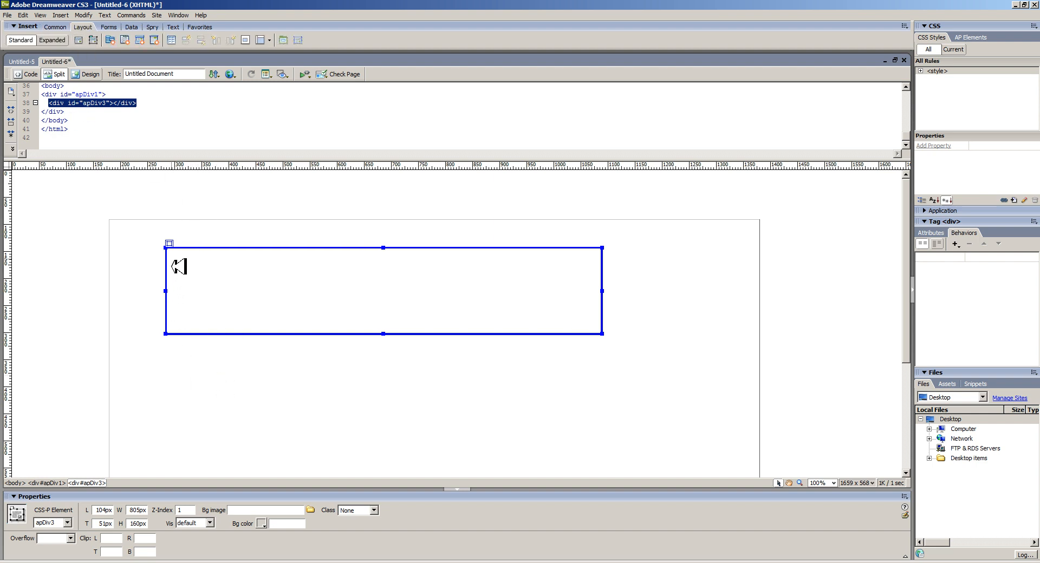
left_click_drag(172, 247, 231, 250)
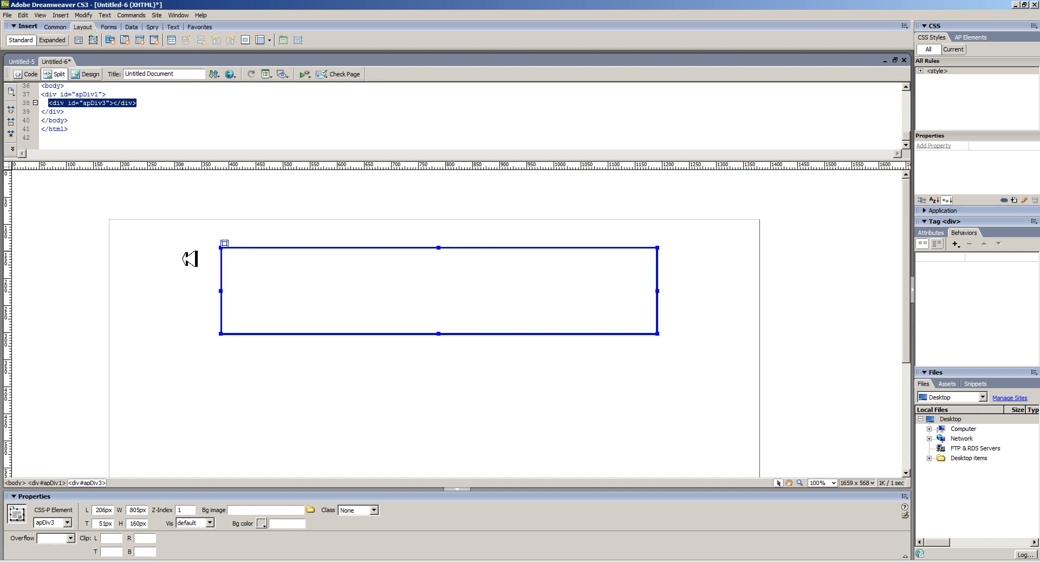
left_click(239, 268)
left_click(225, 244)
left_click_drag(223, 243, 228, 244)
left_click(165, 273)
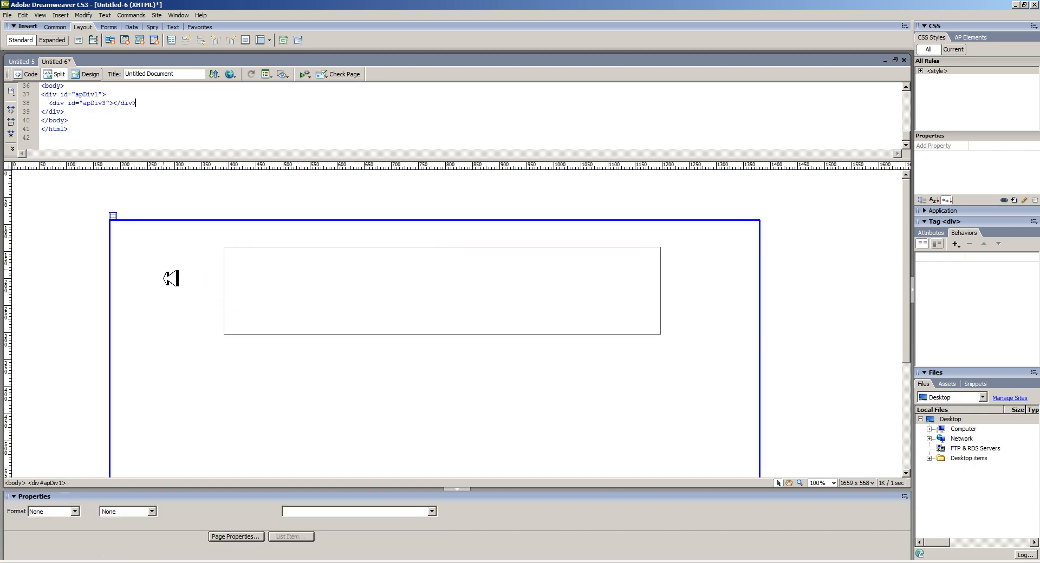
Step: Insert a table with 1 row and 4 columns, 200 pixels wide, inside the nested div
left_click(255, 286)
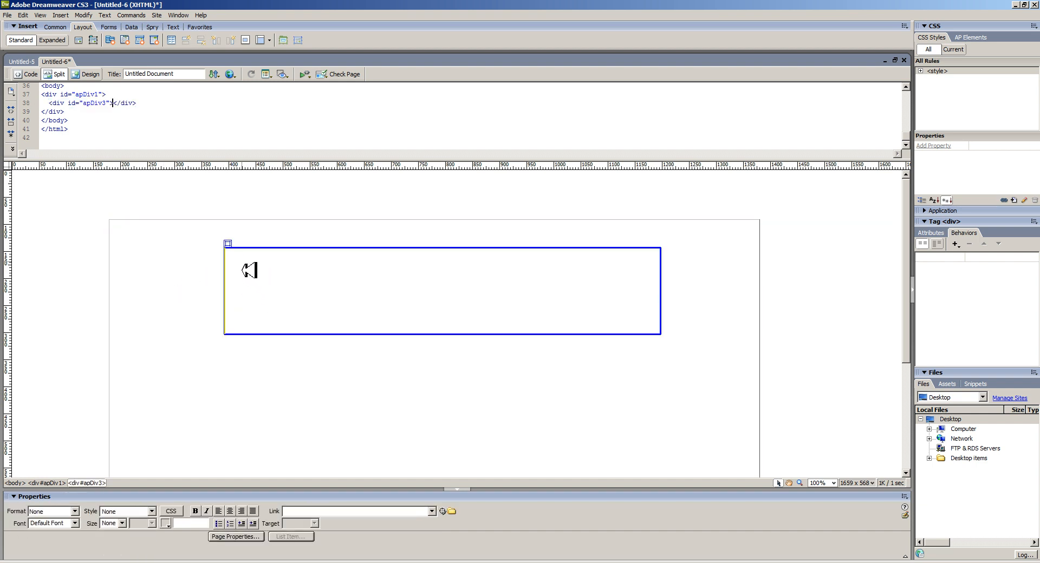
left_click(60, 15)
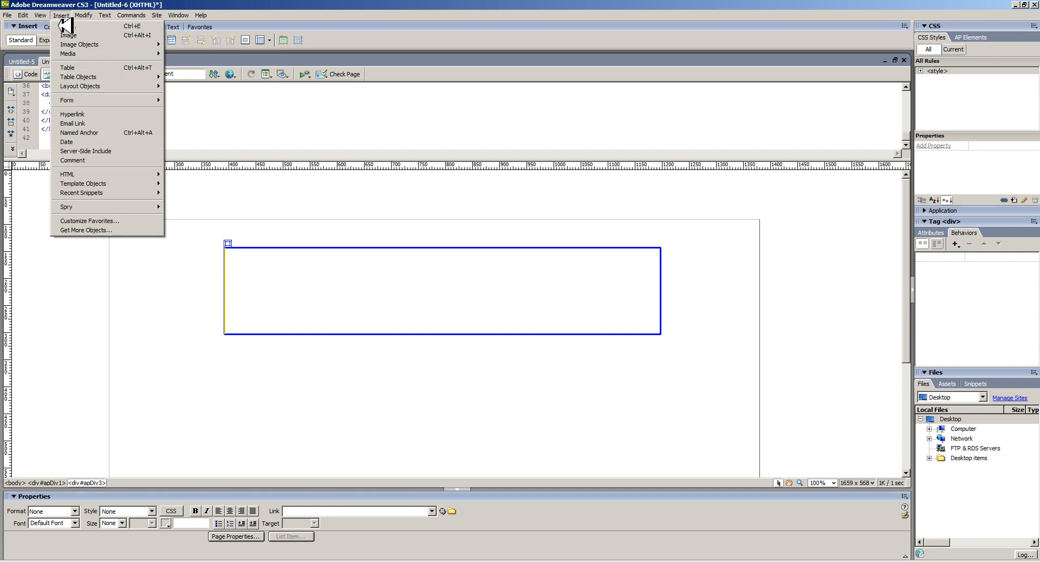
left_click(68, 68)
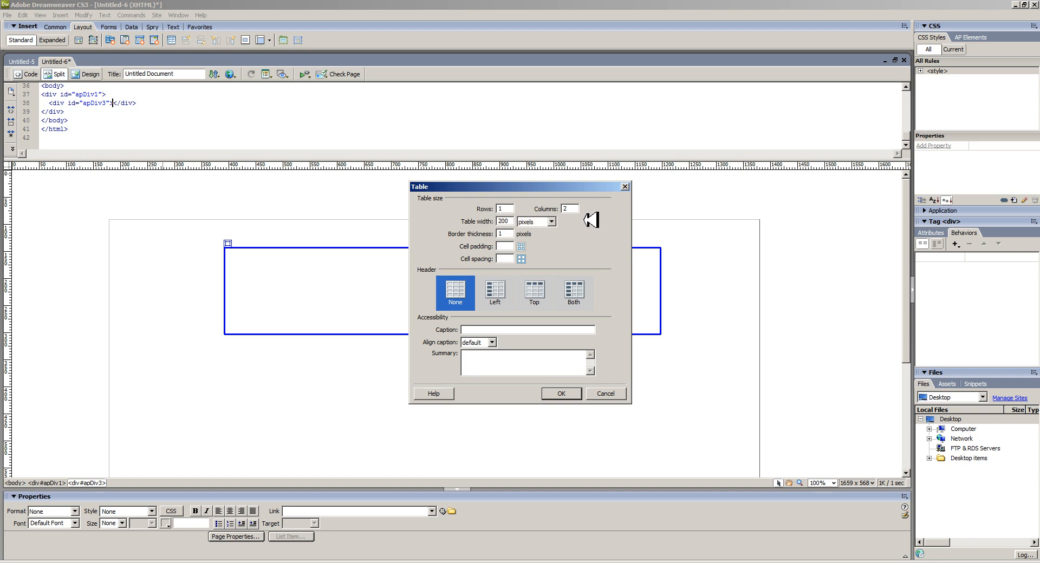
double_click(563, 209)
type("4")
key("Return")
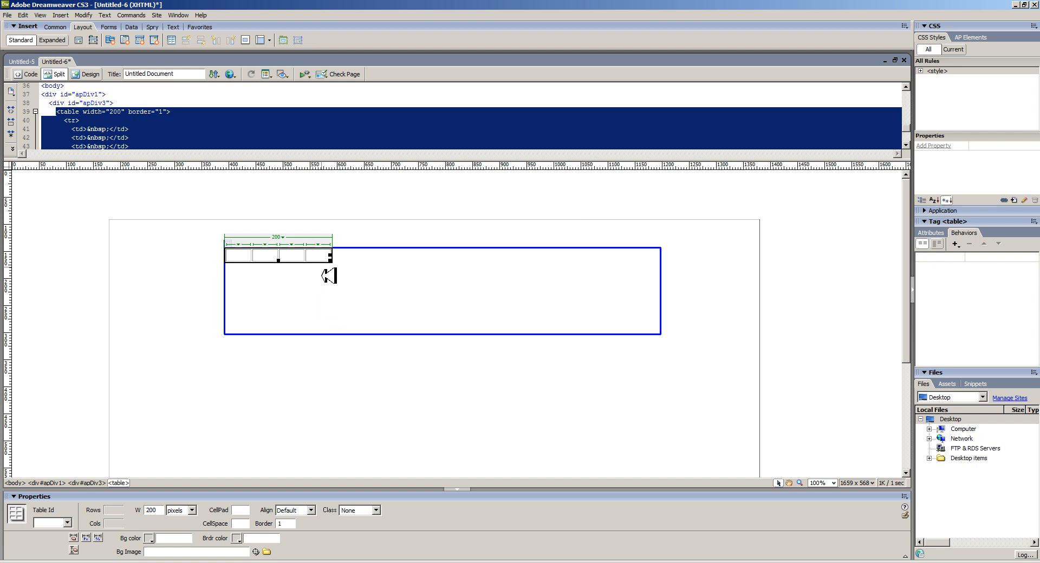
Step: Set the table's border thickness to 0
left_click(247, 261)
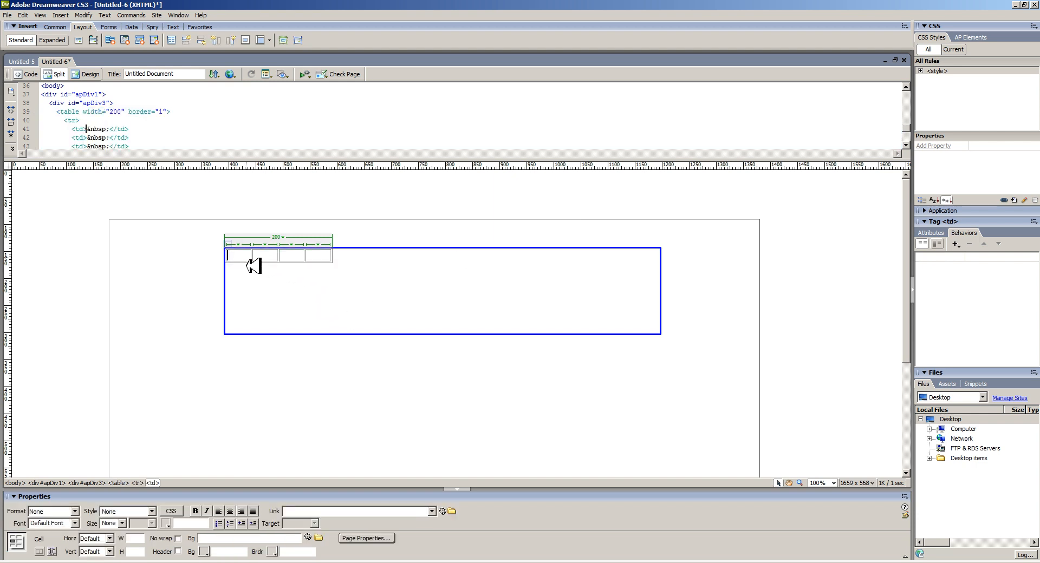
left_click(332, 264)
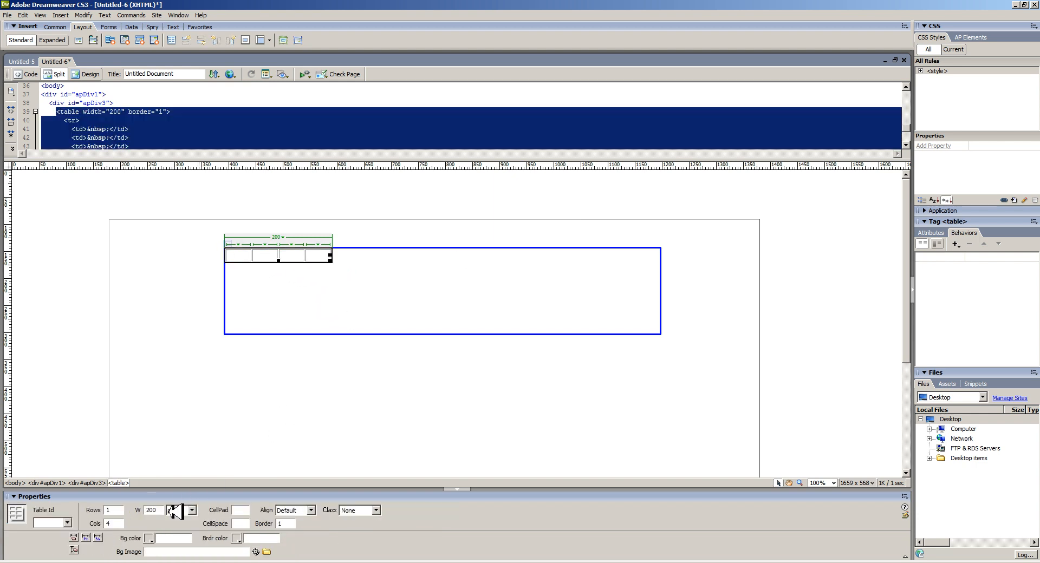
left_click(286, 525)
left_click_drag(286, 526, 274, 526)
type("0")
key("Return")
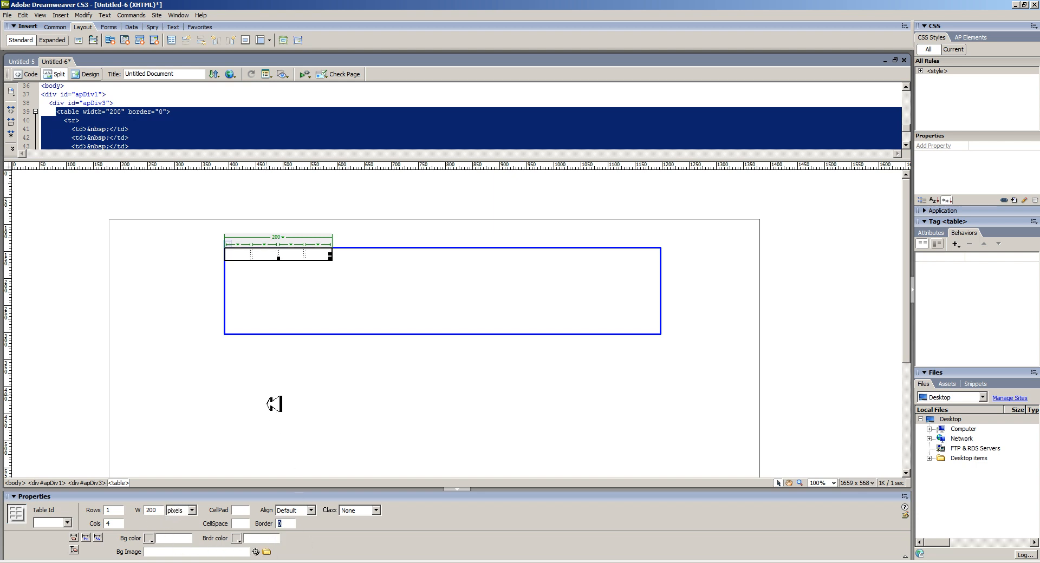
Step: Start inserting a rollover image named Home in the table's first cell
left_click(241, 256)
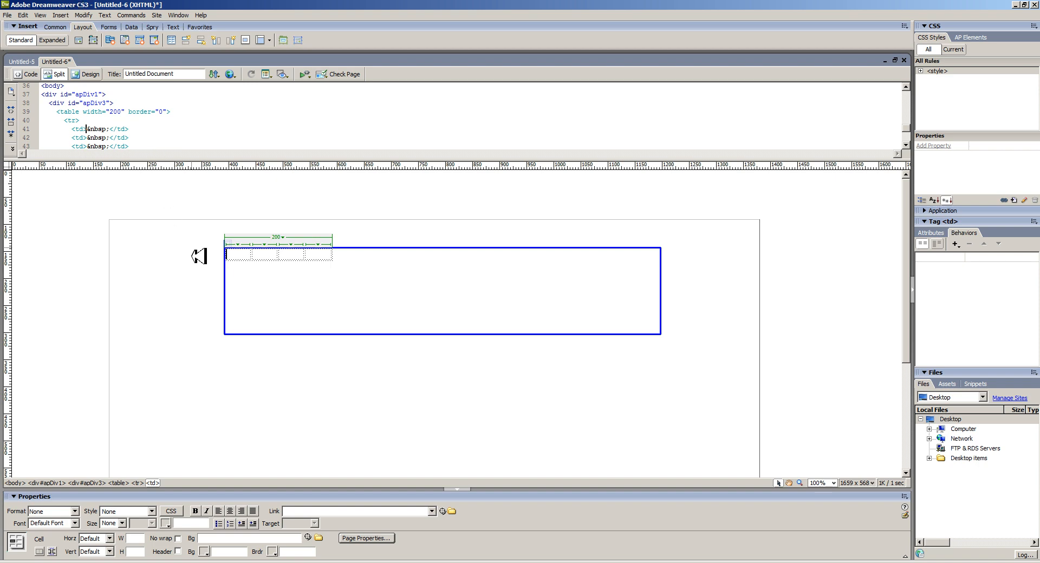
left_click(61, 15)
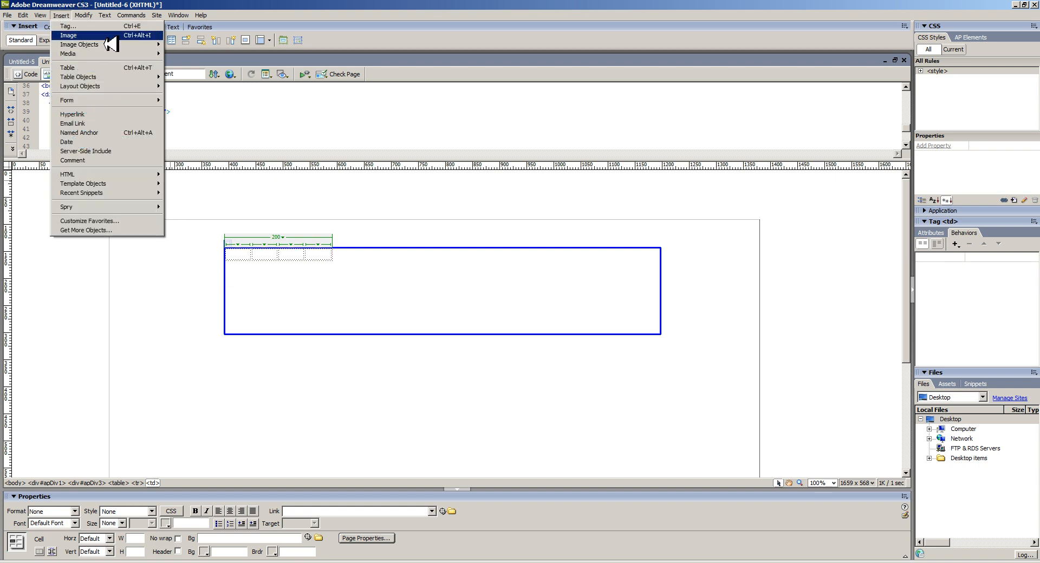
mouse_move(112, 46)
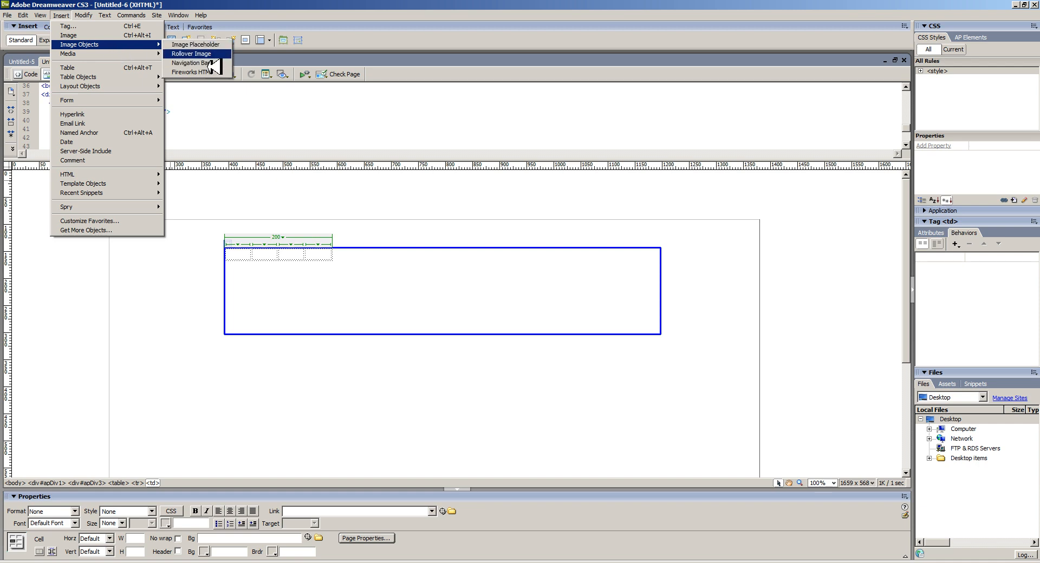
left_click(193, 54)
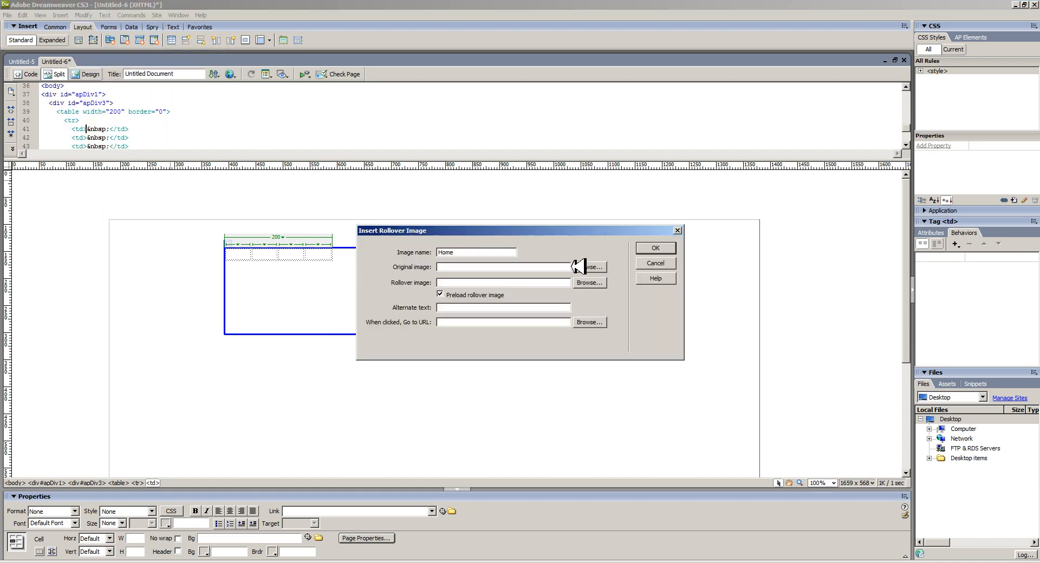
Step: Set the original image to Home from the images folder inside the website folder on the Desktop
left_click(589, 267)
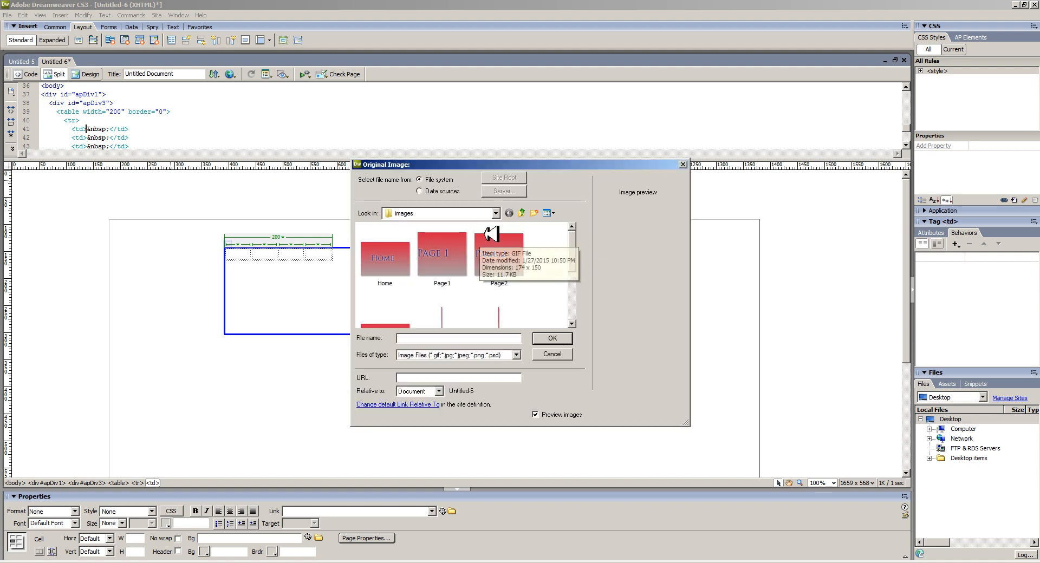
left_click(495, 214)
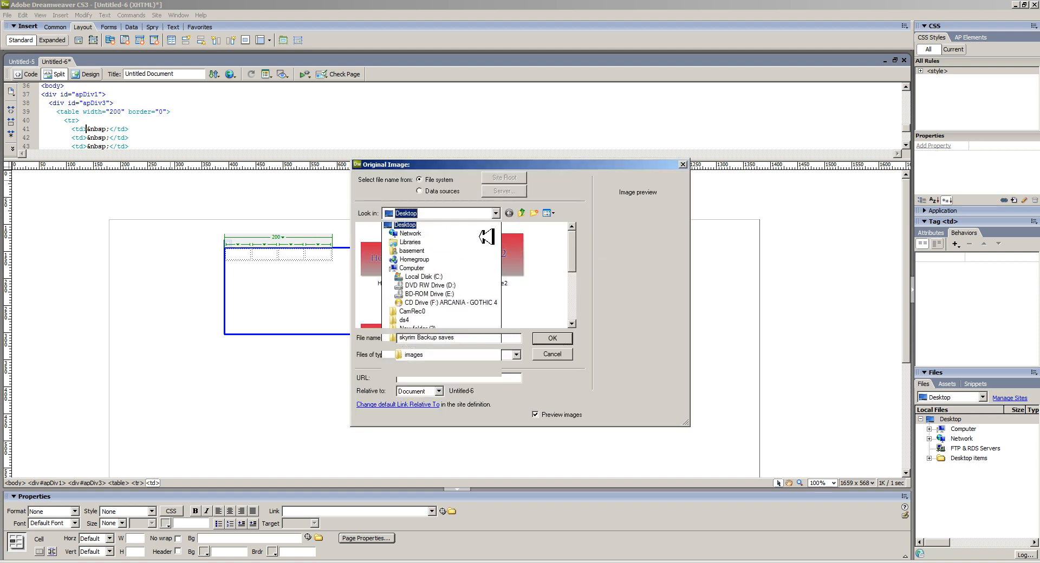
left_click(486, 225)
double_click(406, 293)
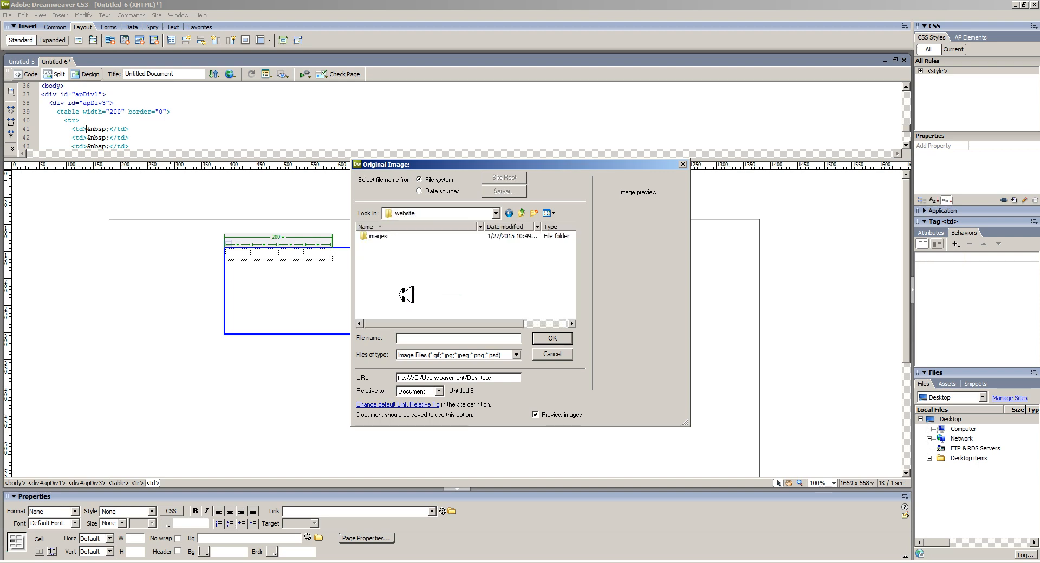
double_click(379, 237)
left_click(386, 257)
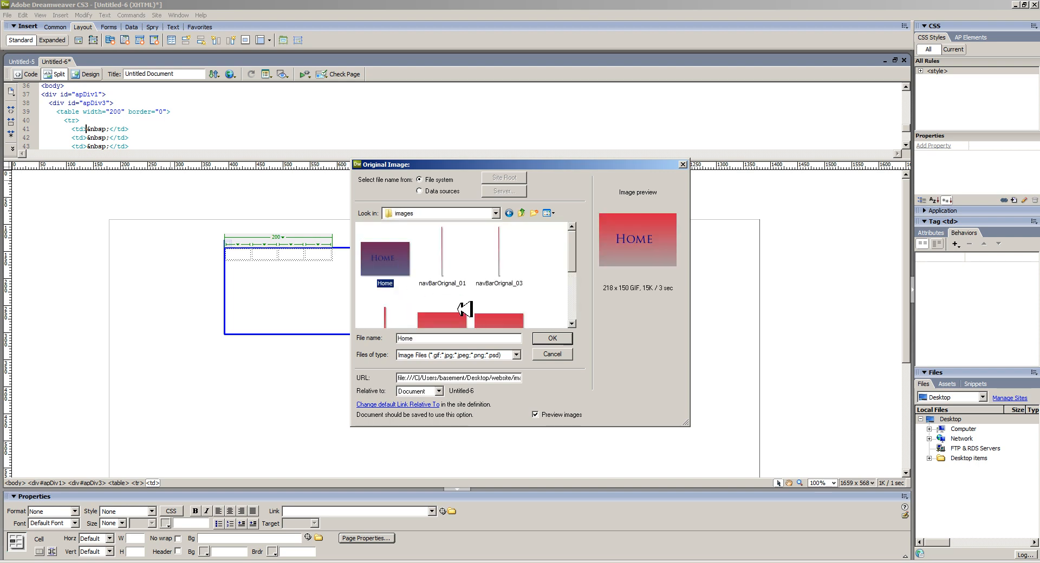
left_click(567, 341)
left_click(534, 342)
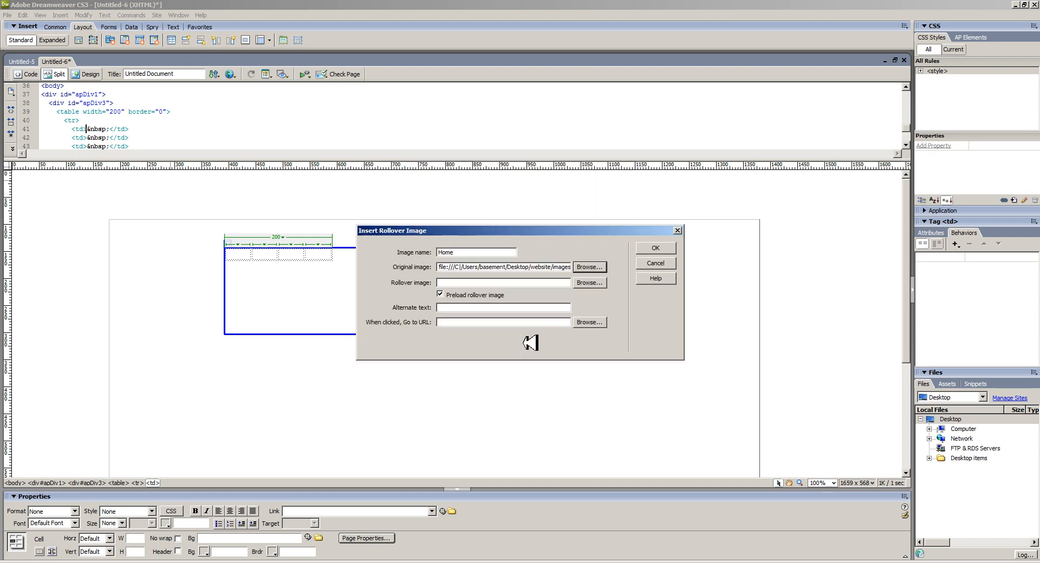
Step: Set the rollover image to Home from the images folder inside the webiste2 folder
left_click(590, 283)
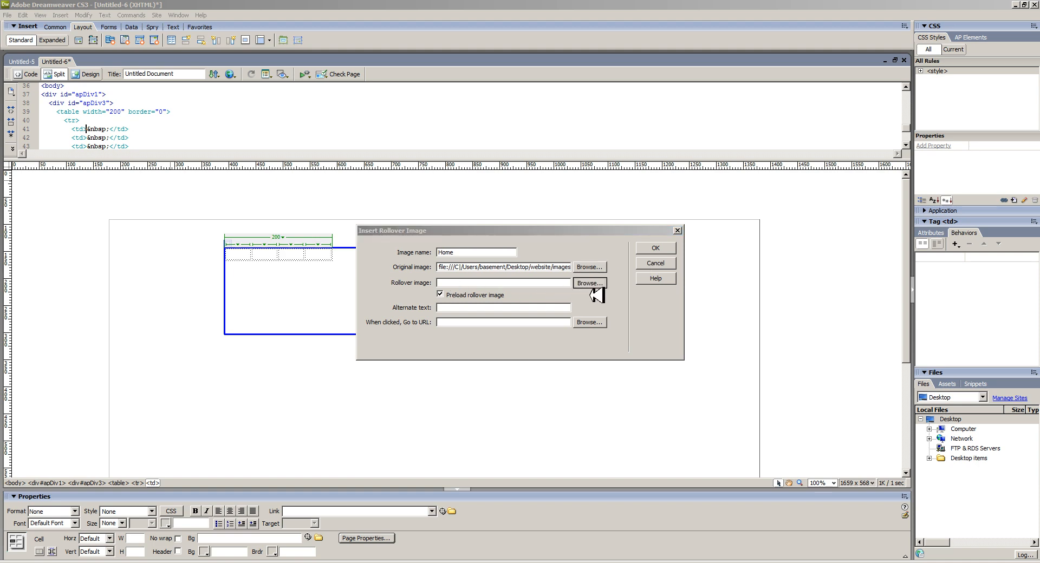
left_click(495, 213)
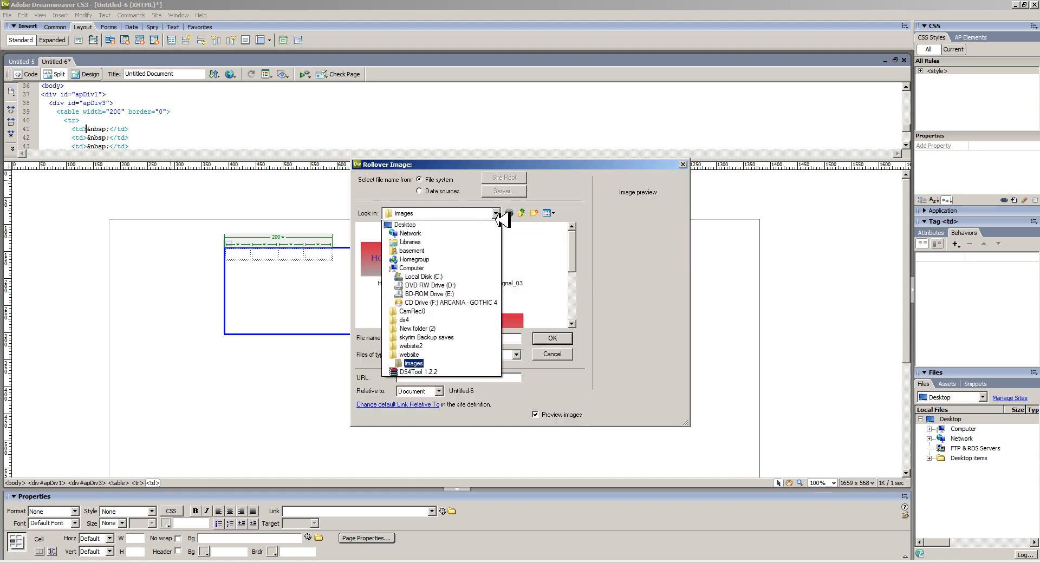
left_click(462, 346)
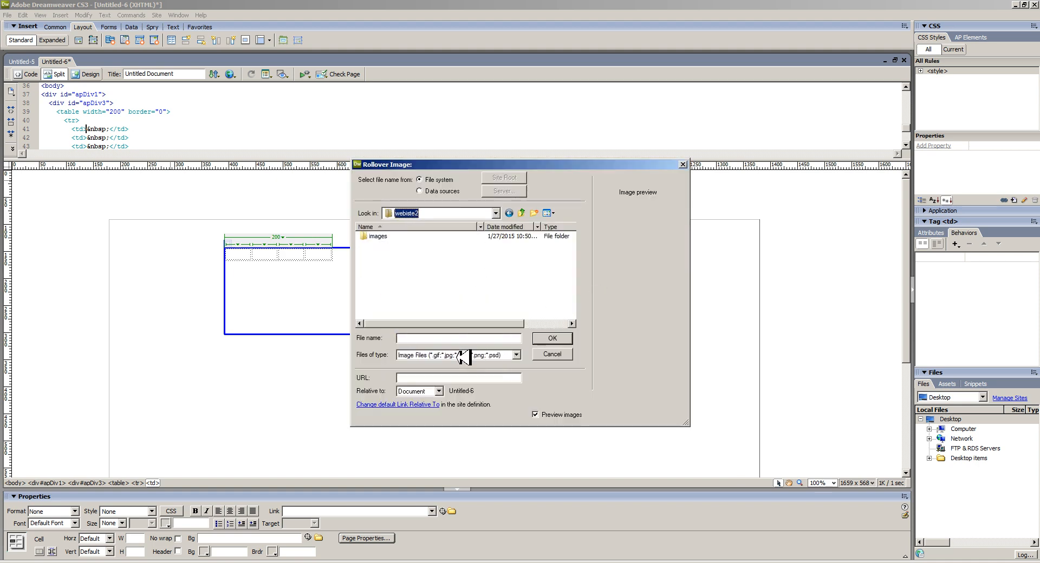
double_click(377, 236)
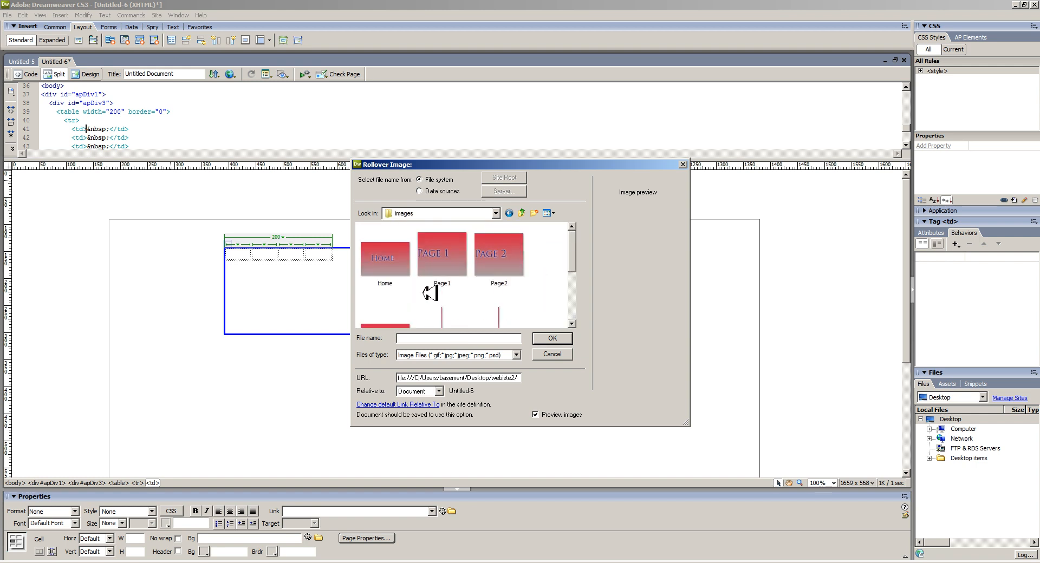
scroll(478, 292, "down", 1)
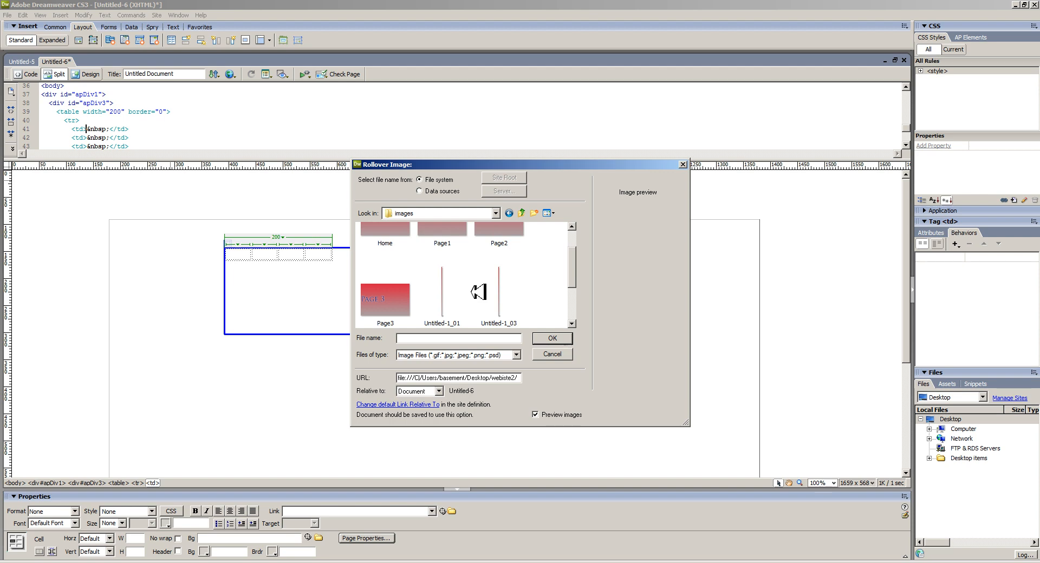
scroll(471, 293, "up", 1)
double_click(399, 272)
left_click(526, 336)
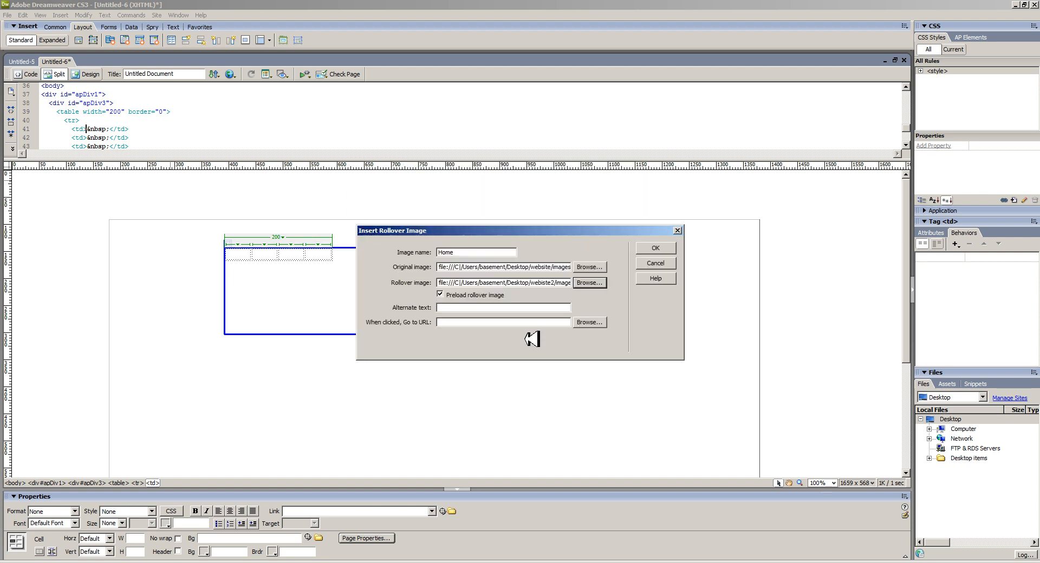
left_click(470, 324)
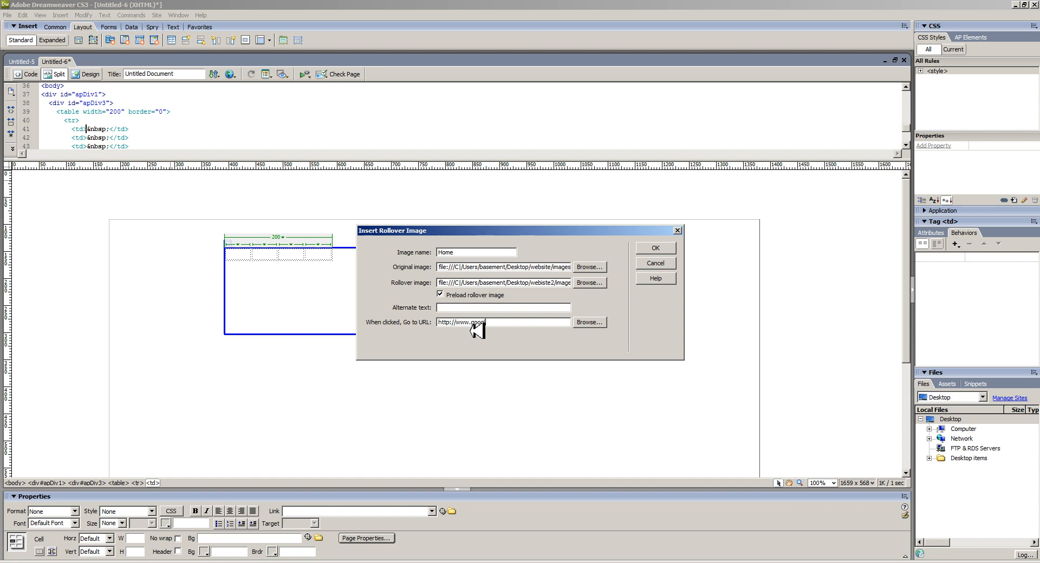
left_click(671, 251)
left_click(413, 379)
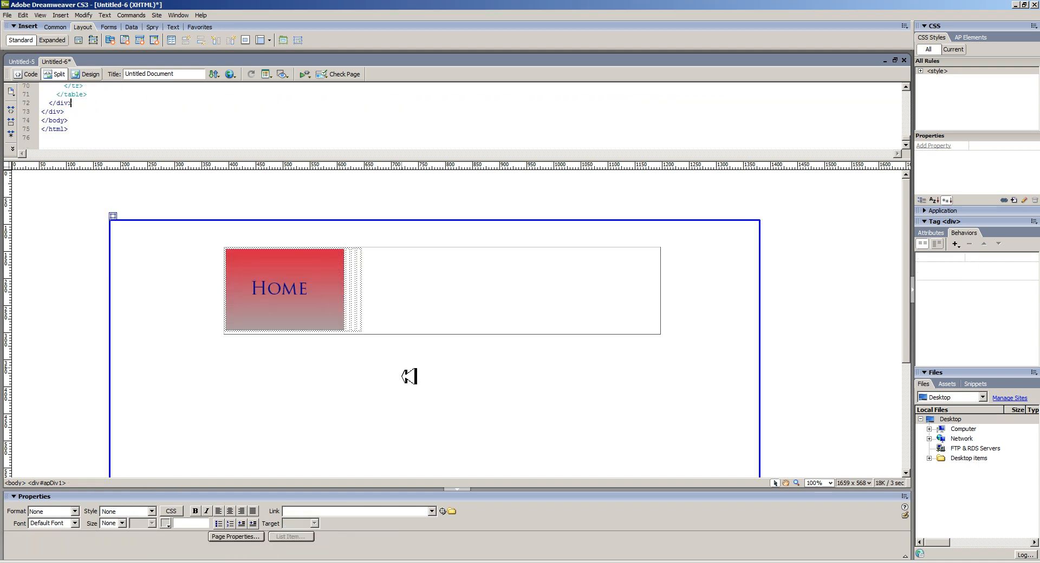
Step: Start inserting a rollover image in the table's second cell
left_click(357, 291)
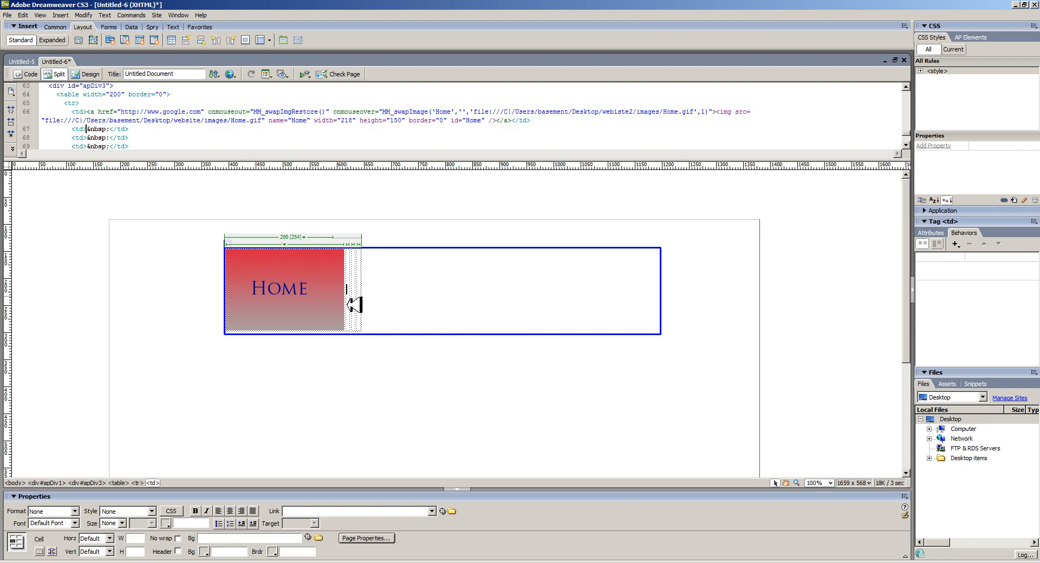
left_click(61, 16)
mouse_move(94, 55)
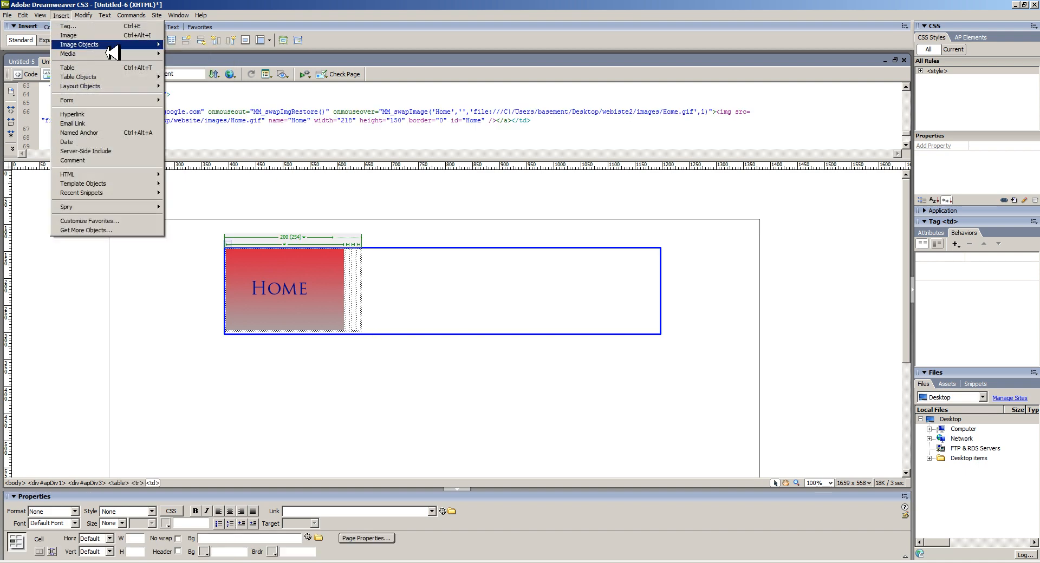
left_click(201, 54)
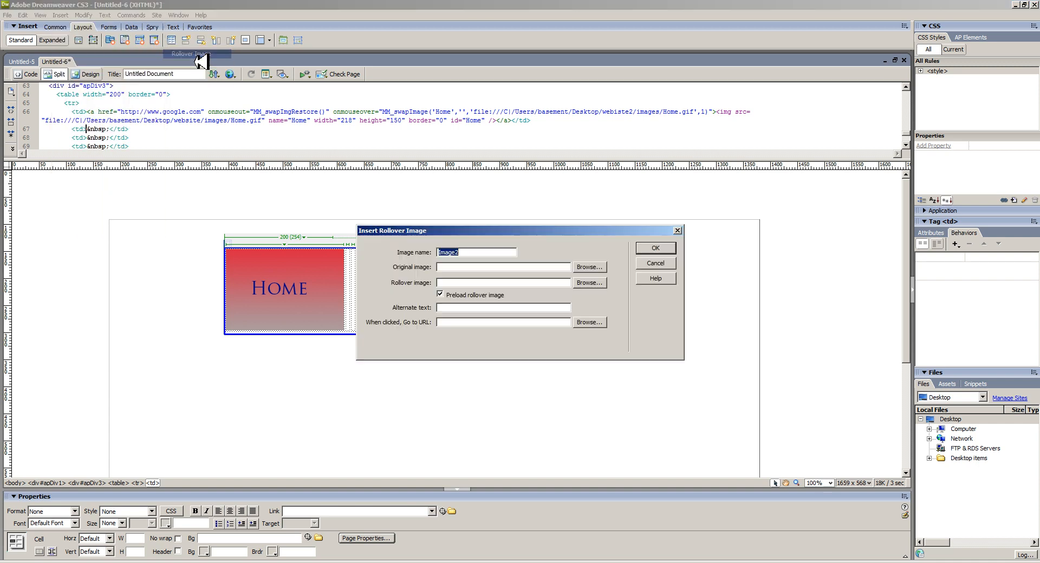
left_click(589, 269)
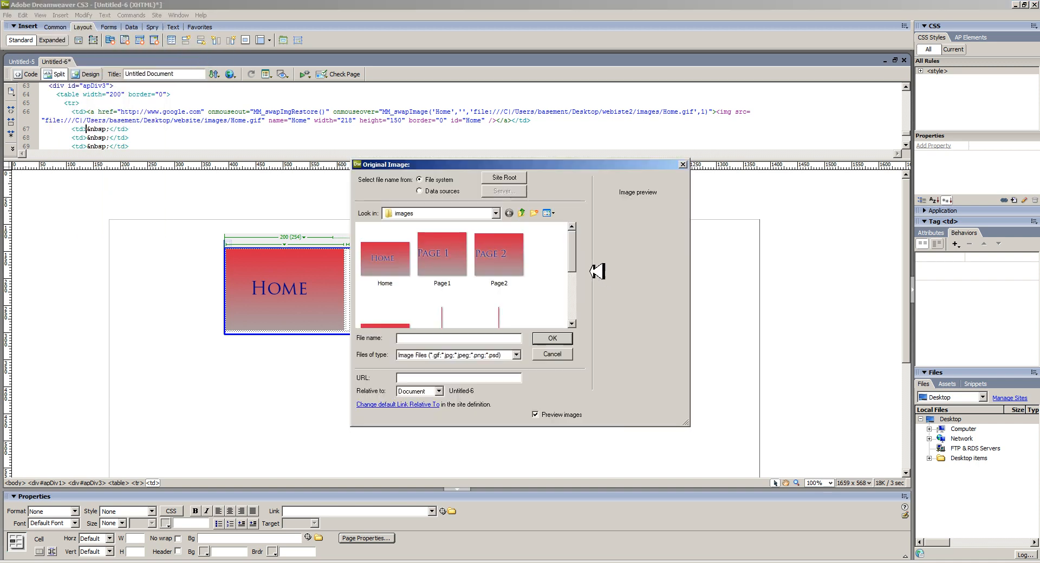
left_click(466, 267)
left_click(552, 340)
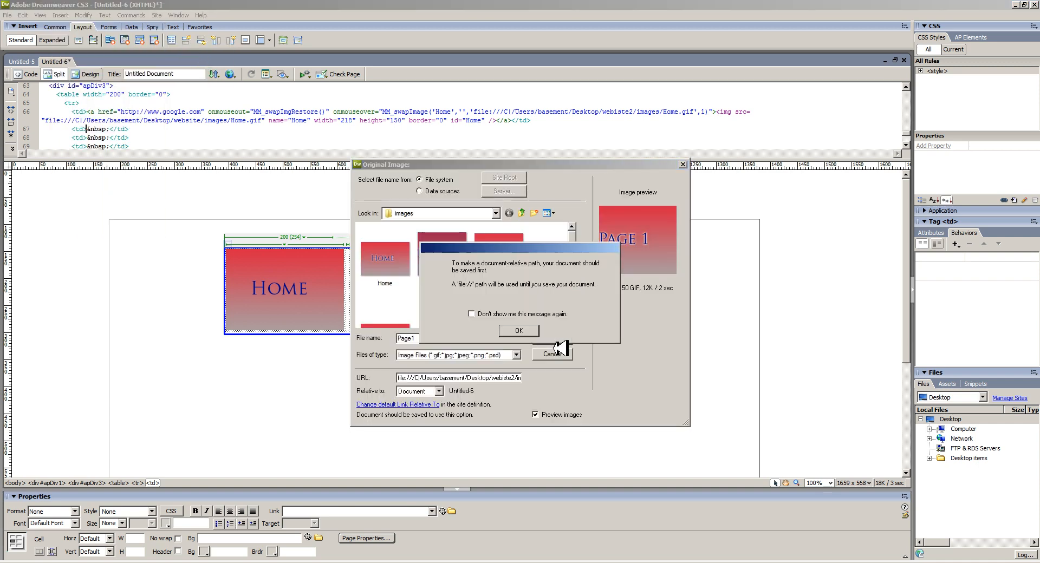
left_click(528, 341)
left_click(590, 283)
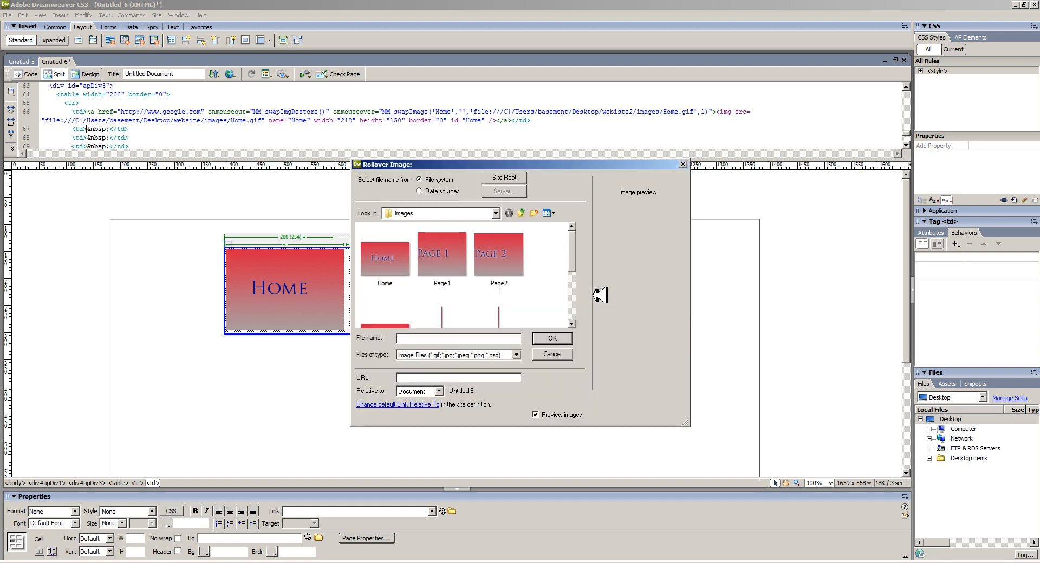
left_click(562, 360)
Step: Set the second cell's original image to Page1 from the website folder's images folder
left_click(603, 283)
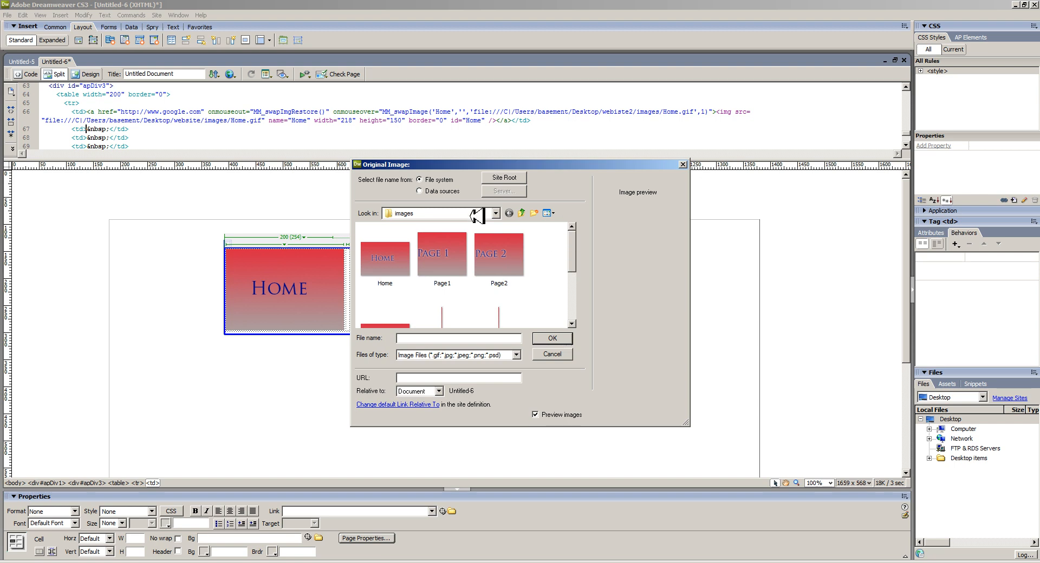
left_click(495, 213)
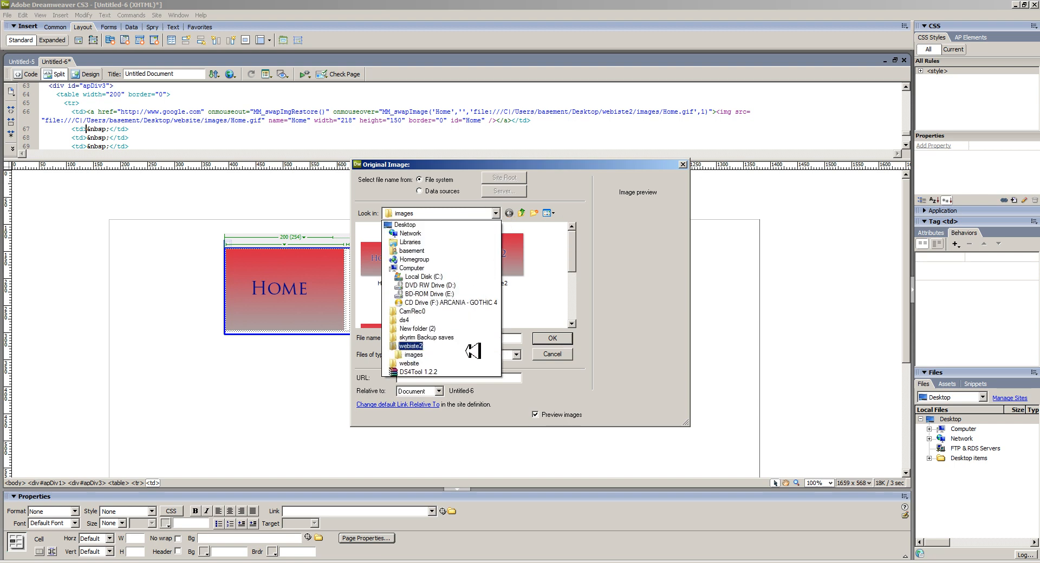
left_click(465, 363)
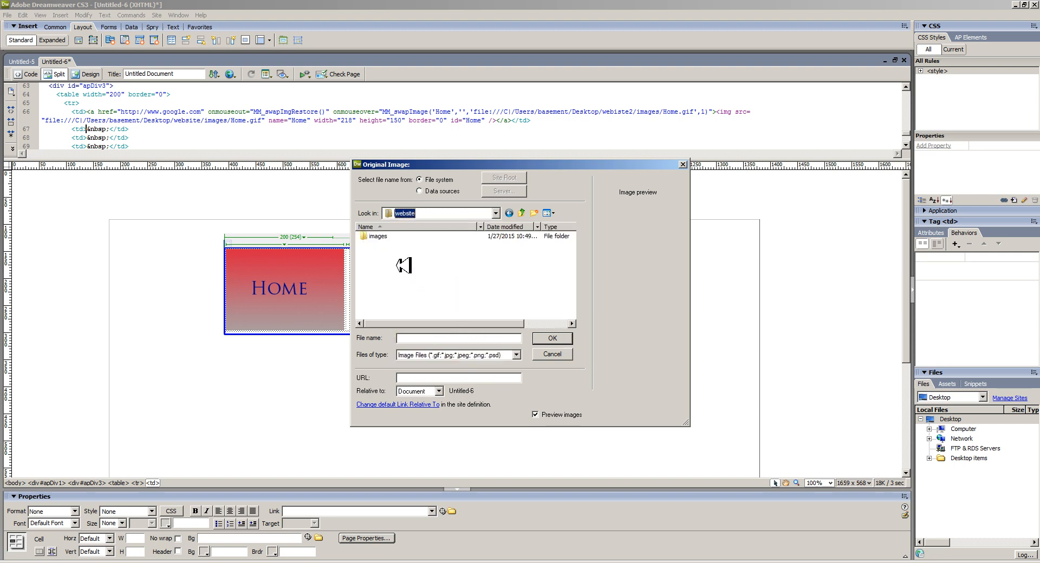
double_click(378, 237)
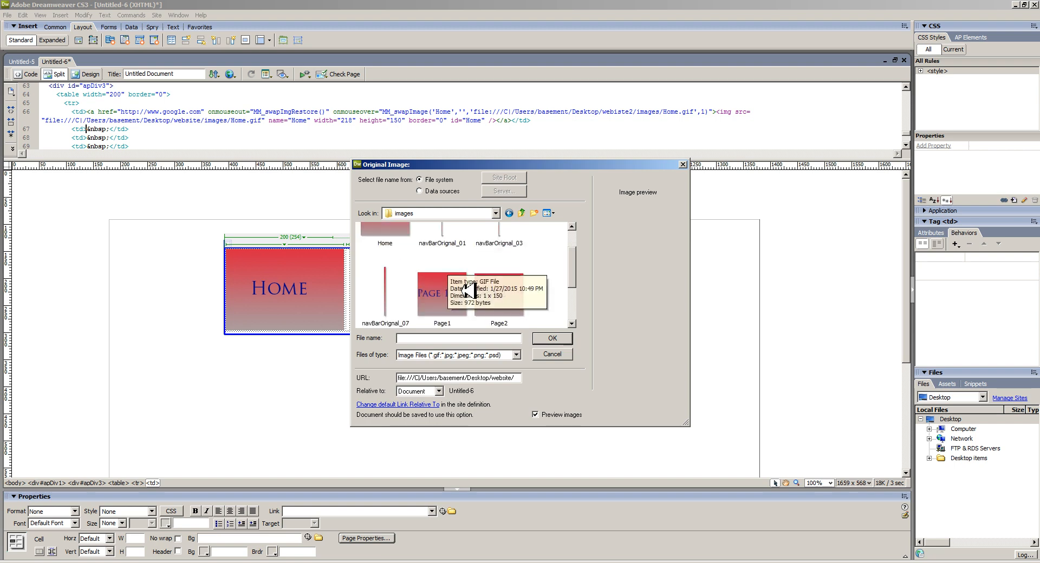
double_click(460, 293)
left_click(525, 341)
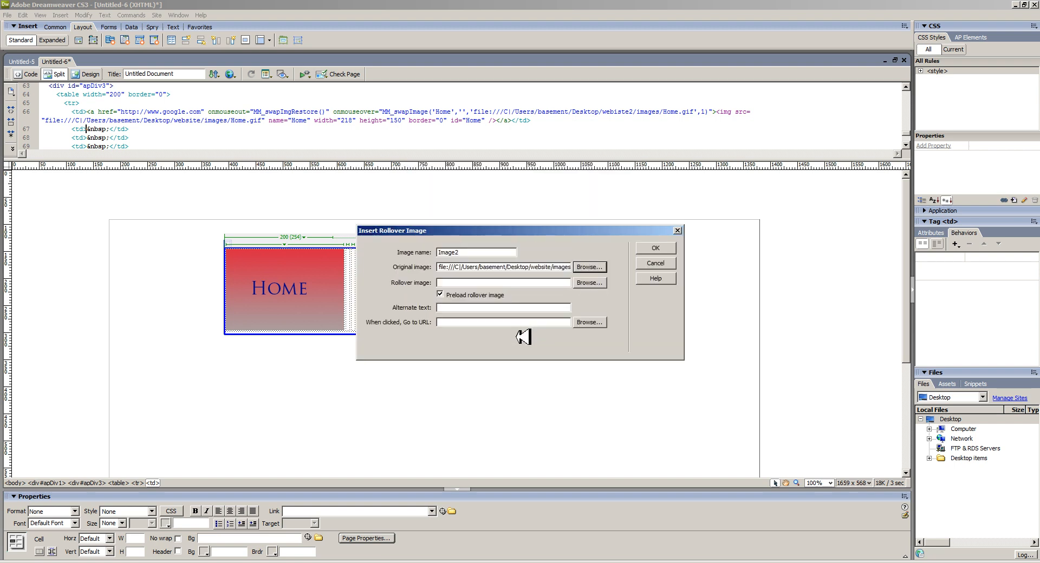
Step: Set the second cell's rollover image to Page1 from the webiste2 folder's images folder
left_click(589, 282)
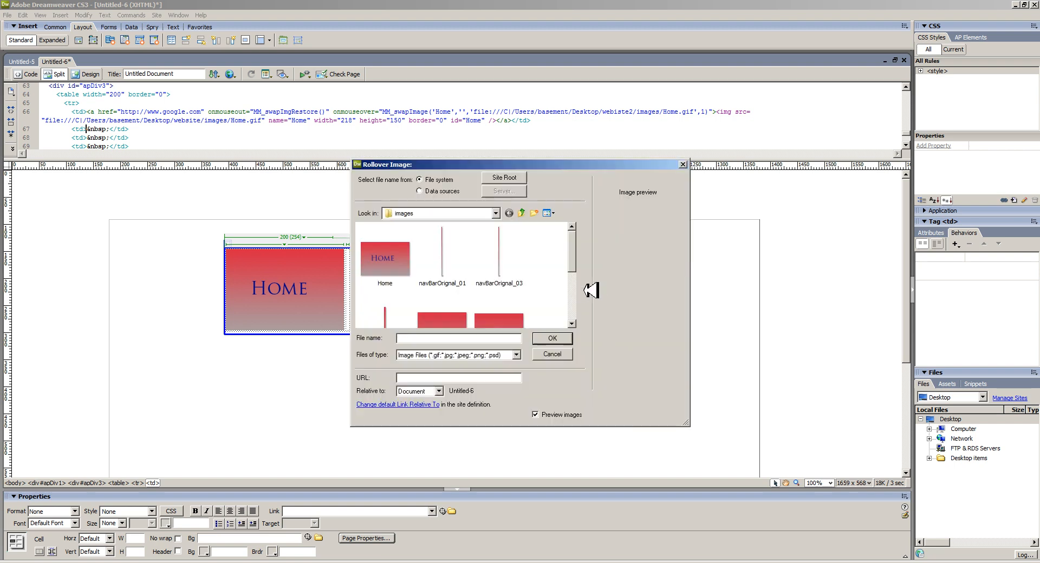
left_click(495, 214)
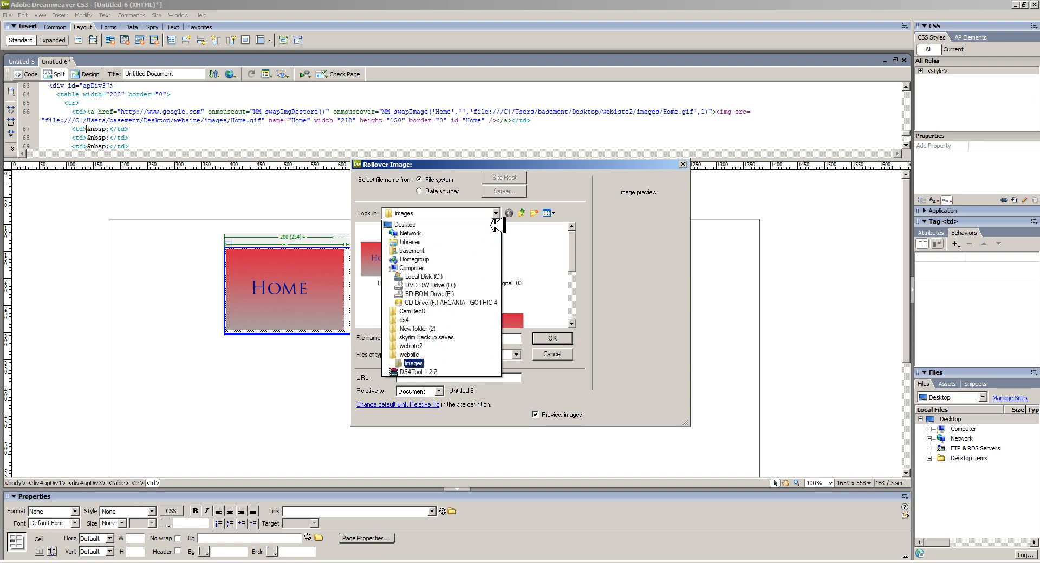
left_click(472, 355)
double_click(378, 236)
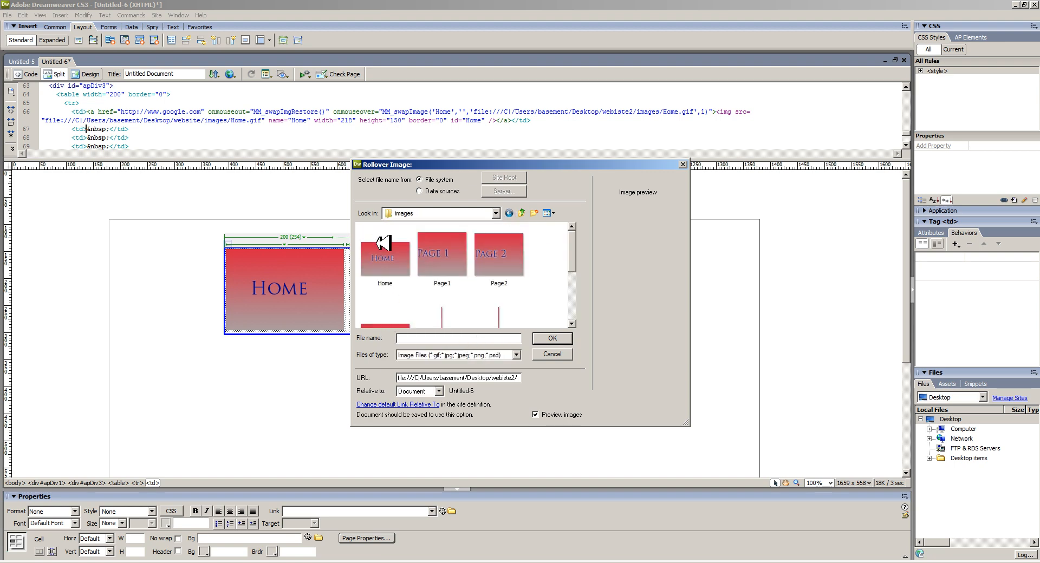
left_click(457, 267)
double_click(457, 268)
left_click(518, 332)
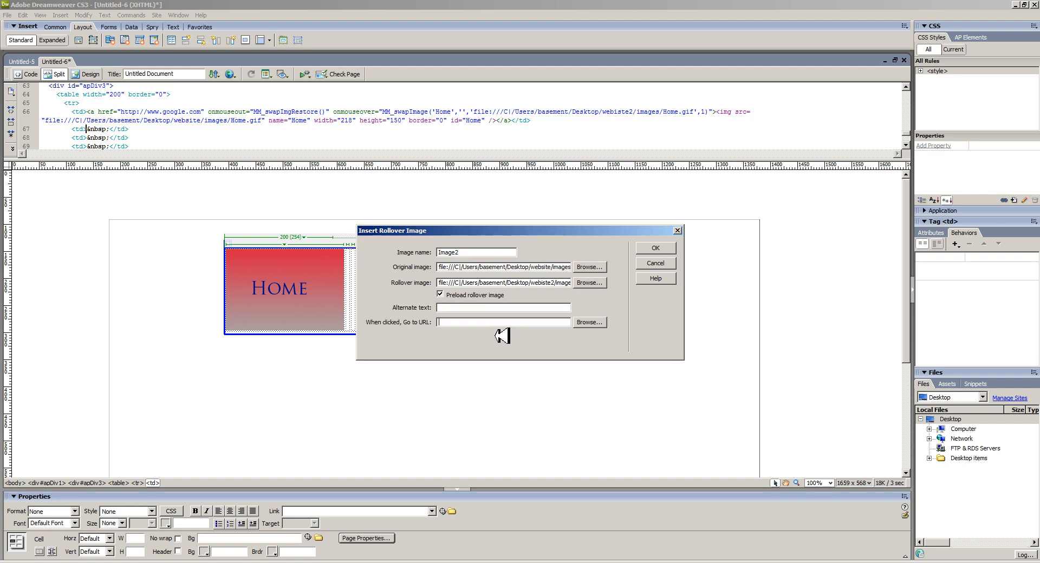
key("ctrl+v")
key("ctrl+a")
key("BackSpace")
left_click(656, 250)
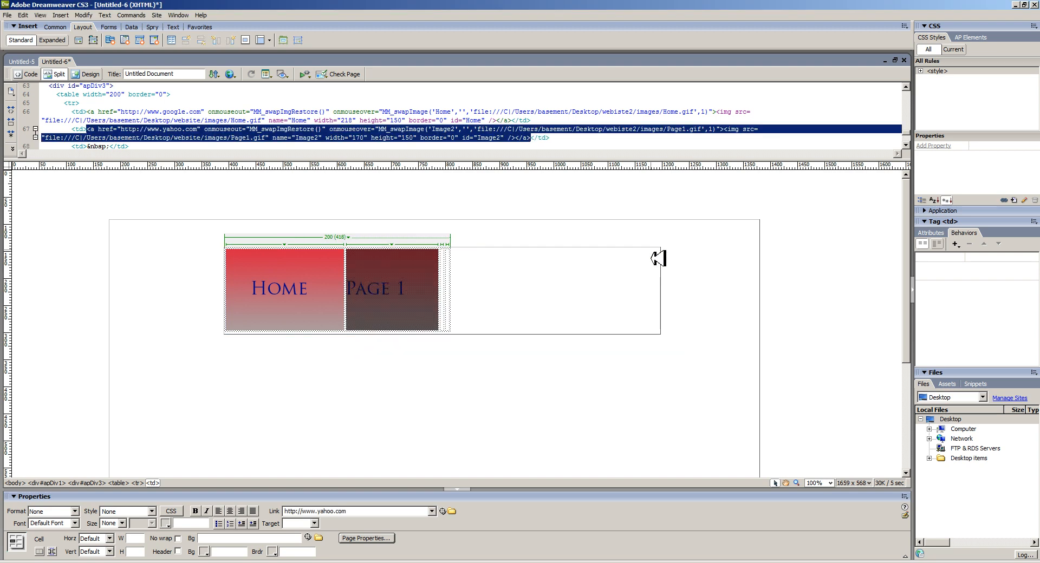
left_click(564, 375)
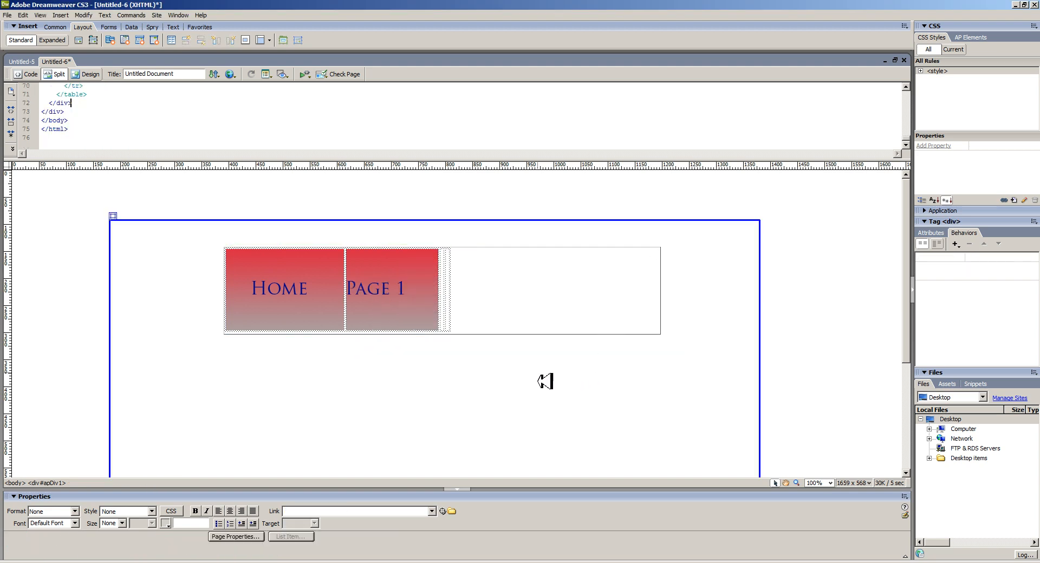
Step: Place the insertion point in the table's third cell
left_click(443, 294)
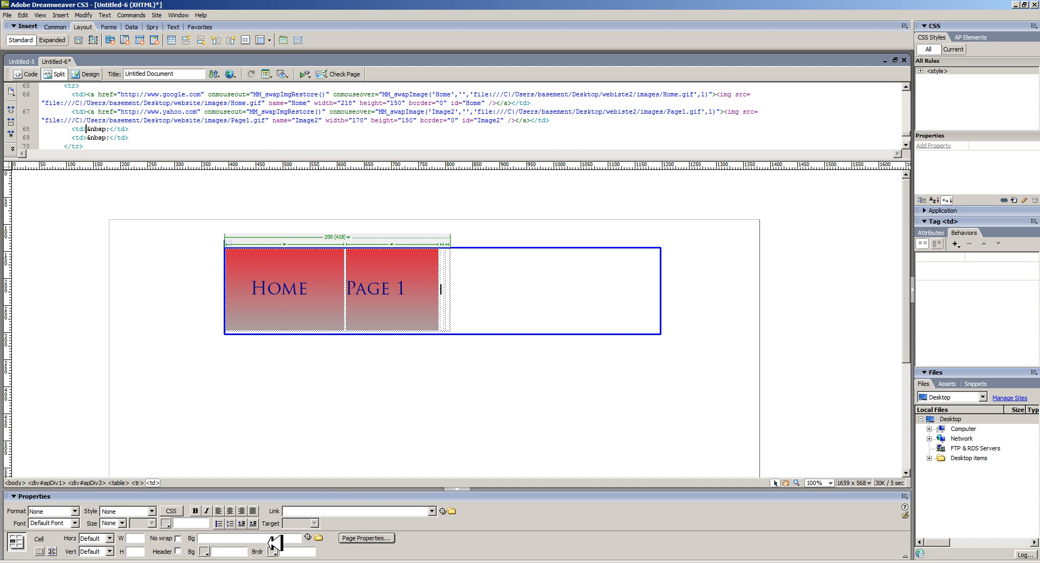
left_click(239, 562)
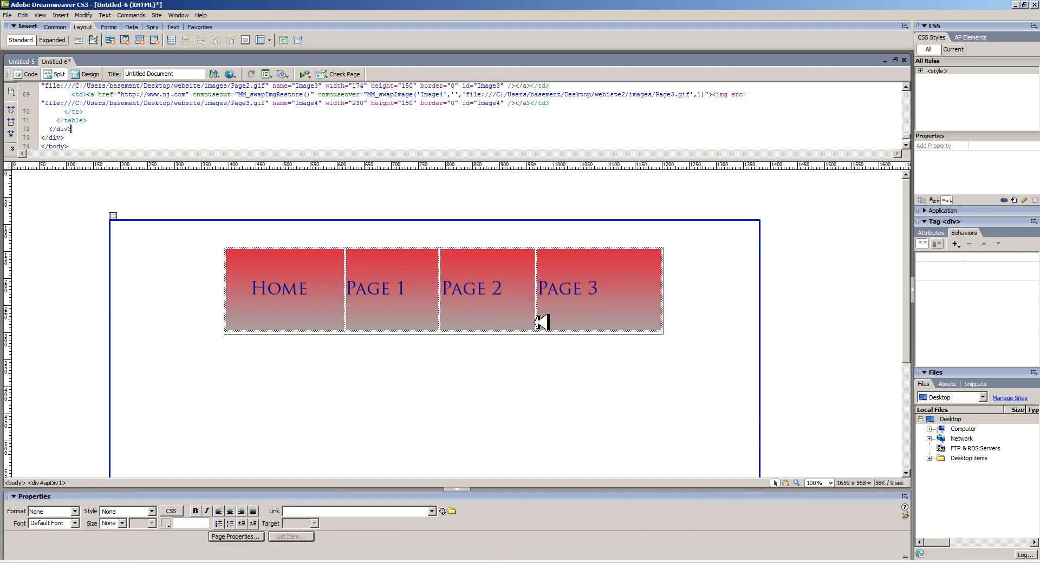
Step: Review the Home image's properties and the Page 1 image's source file, leaving the source selection without changing it
left_click(325, 316)
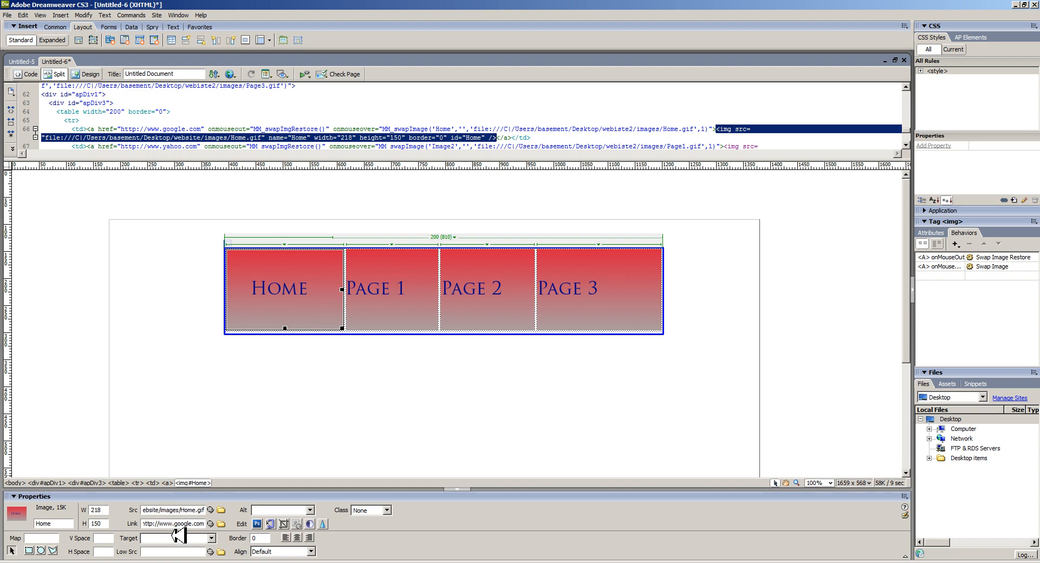
left_click(369, 322)
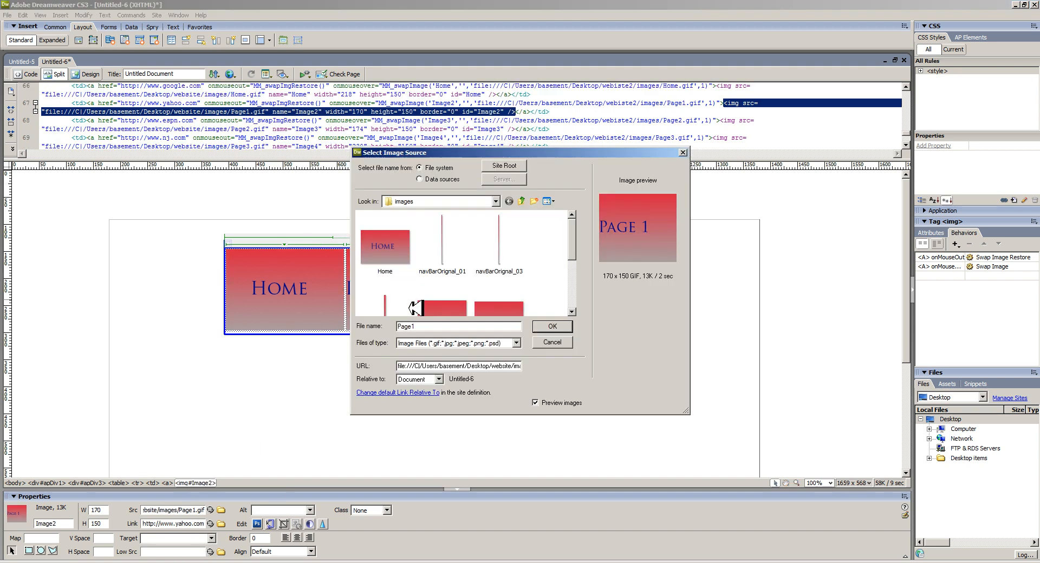
double_click(416, 308)
left_click(553, 342)
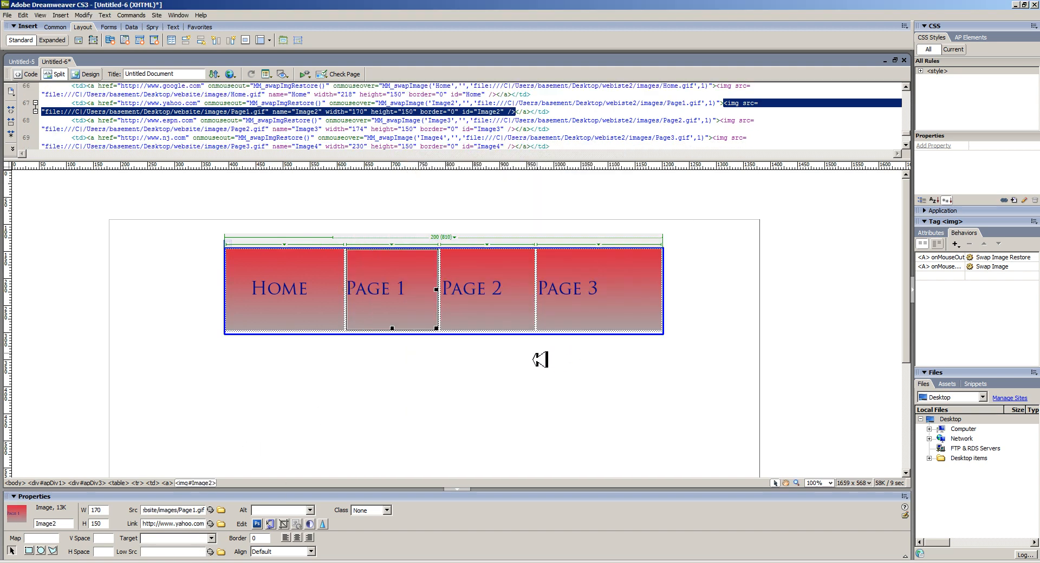
Step: Review the properties of the Page 2 and Page 3 images and of the AP div holding the navigation table
left_click(510, 327)
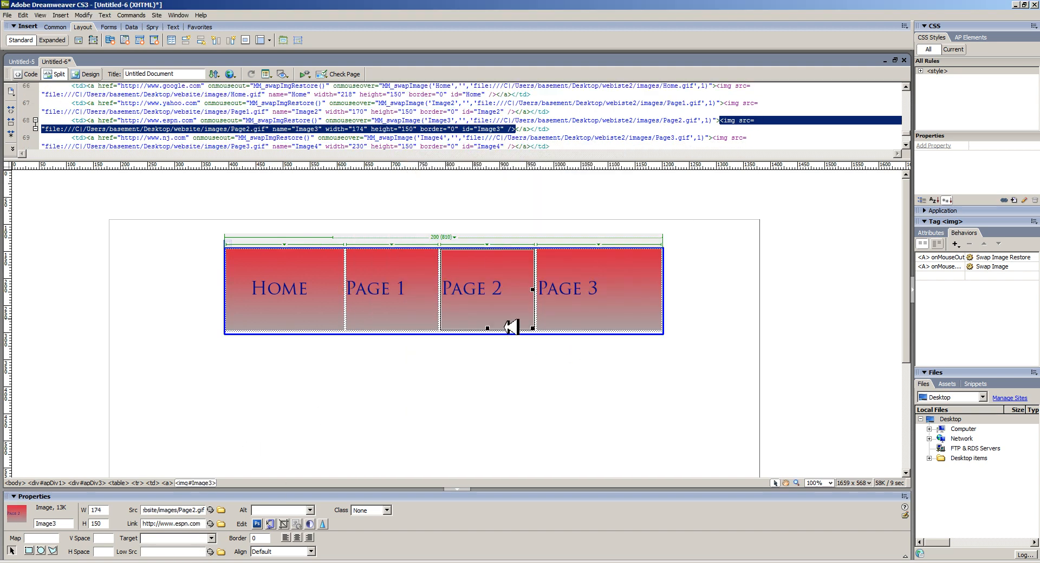
left_click(596, 327)
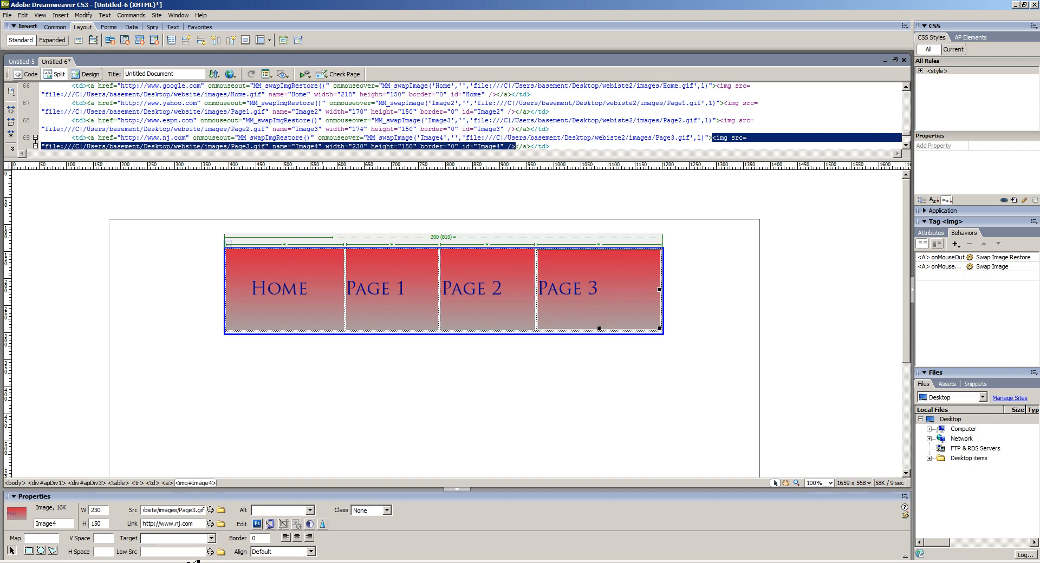
left_click(344, 439)
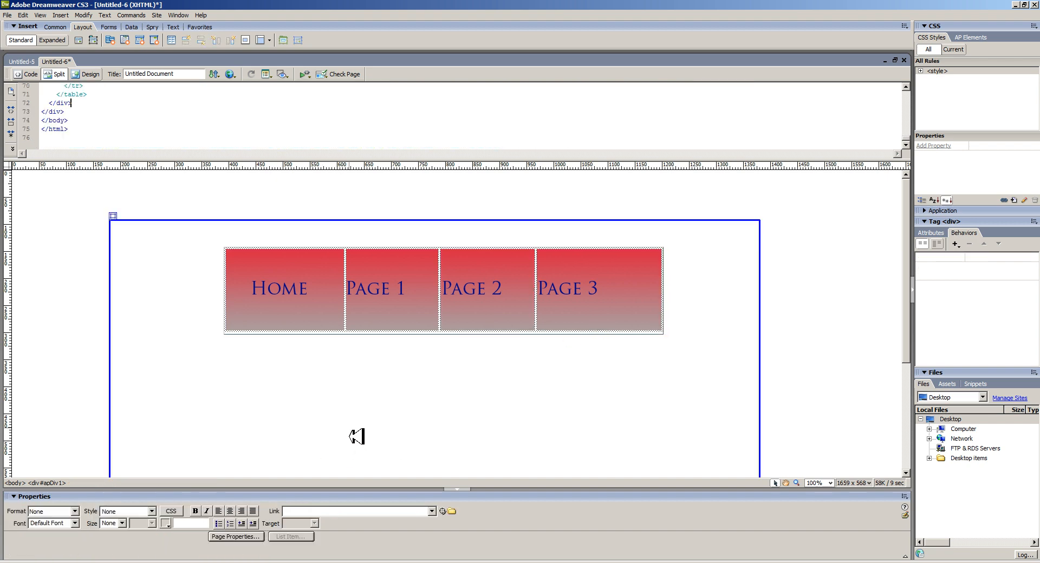
left_click(281, 254)
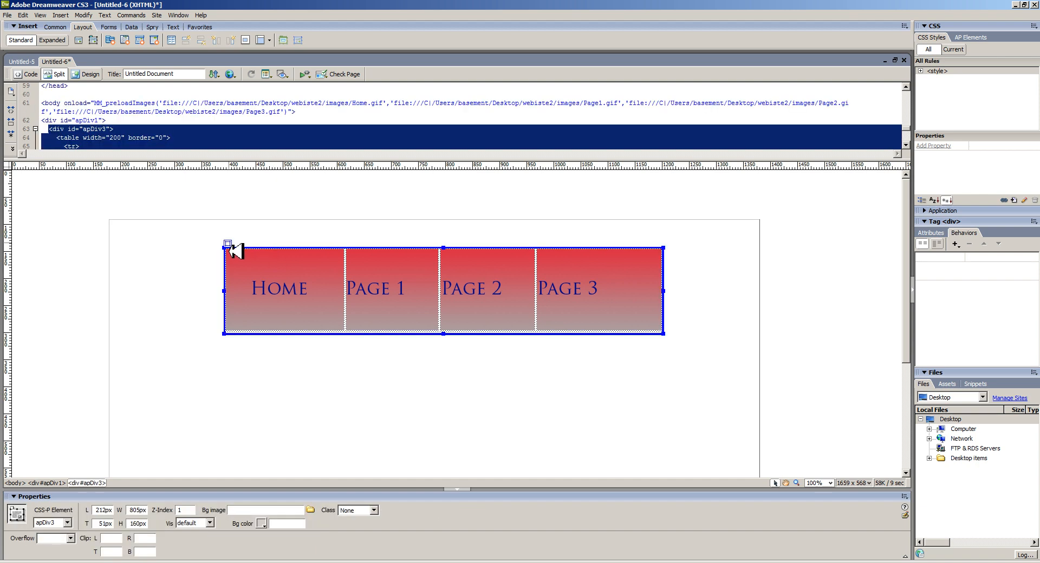
left_click(322, 434)
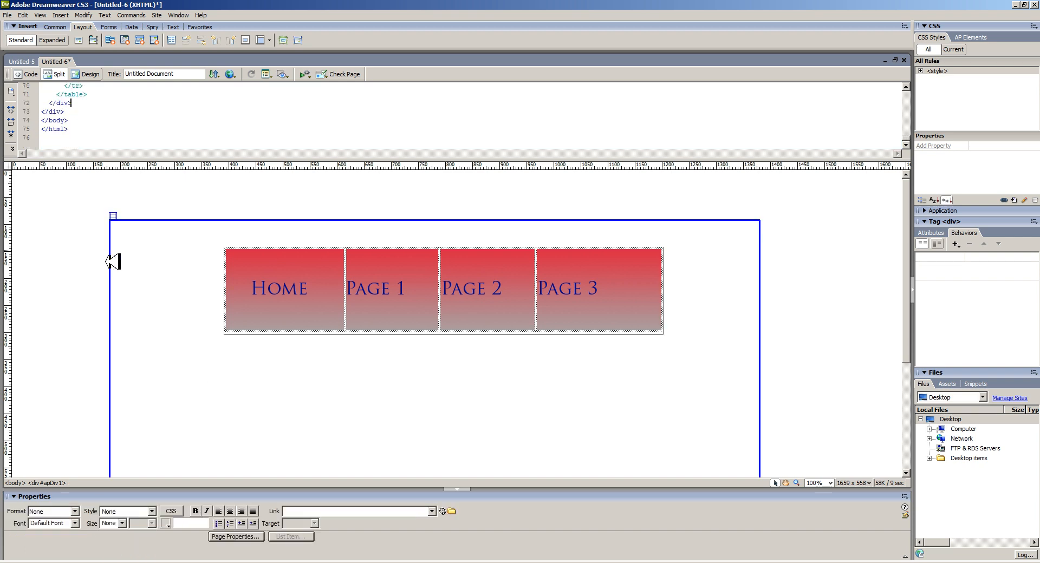
Step: Save the page to the Desktop as Untitled-6 and preview it in the browser
key("ctrl+w")
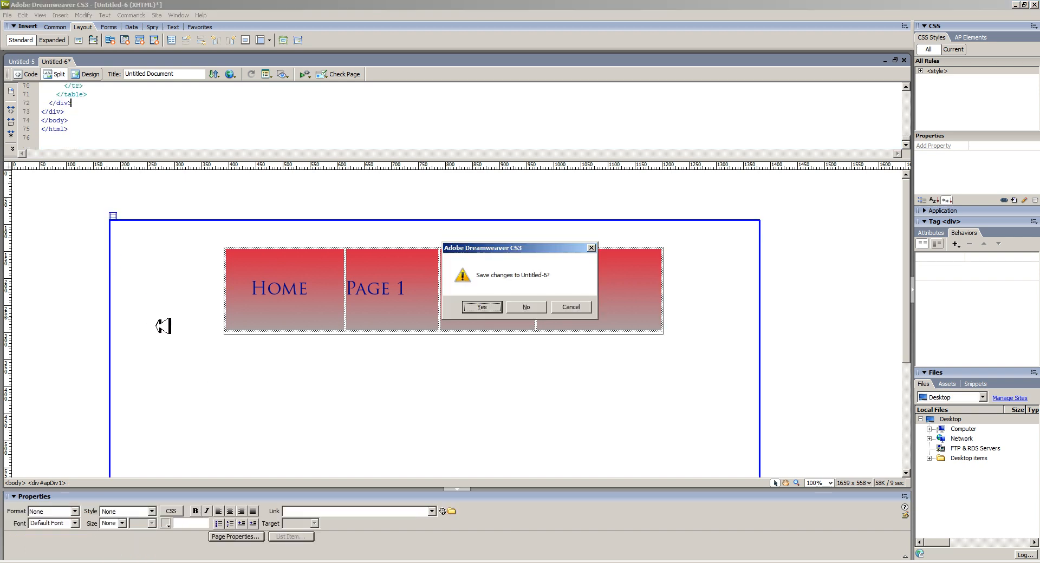
left_click(482, 308)
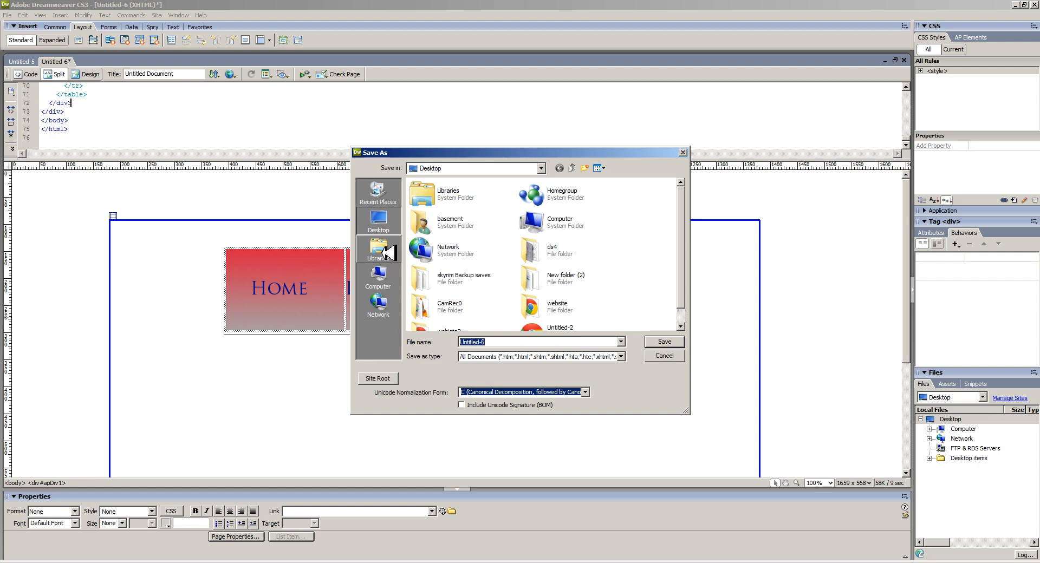
left_click(665, 342)
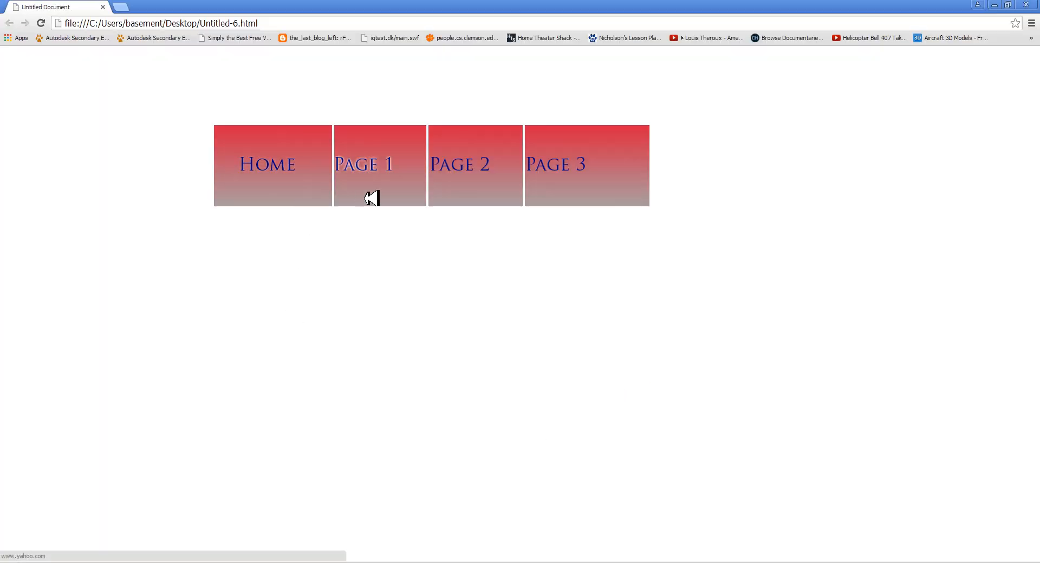
Step: Test the Page 3, Page 2, Page 1 and Home links in the browser, returning to the navigation bar between links
left_click(617, 179)
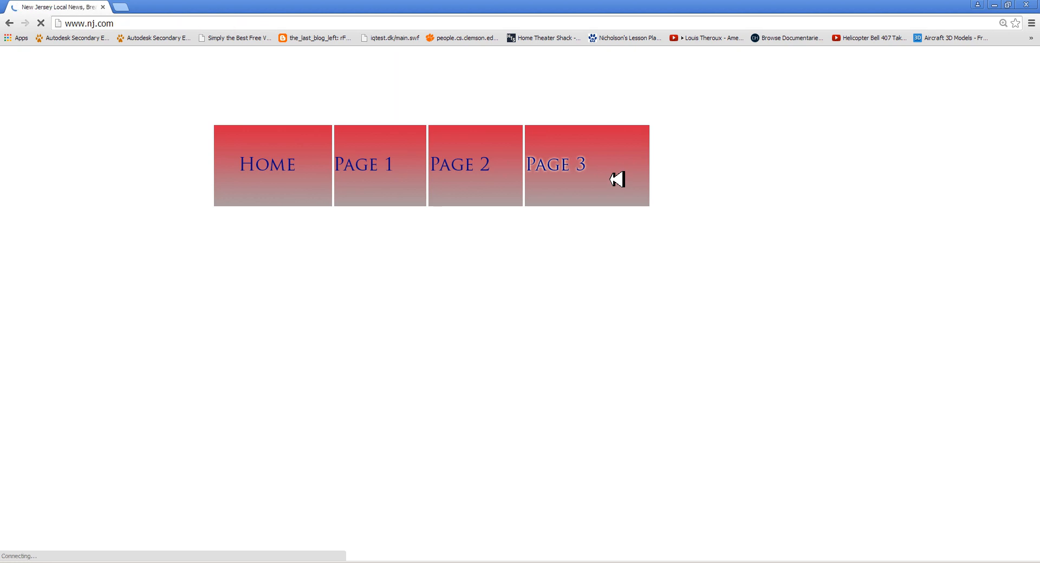
left_click(9, 24)
left_click(467, 166)
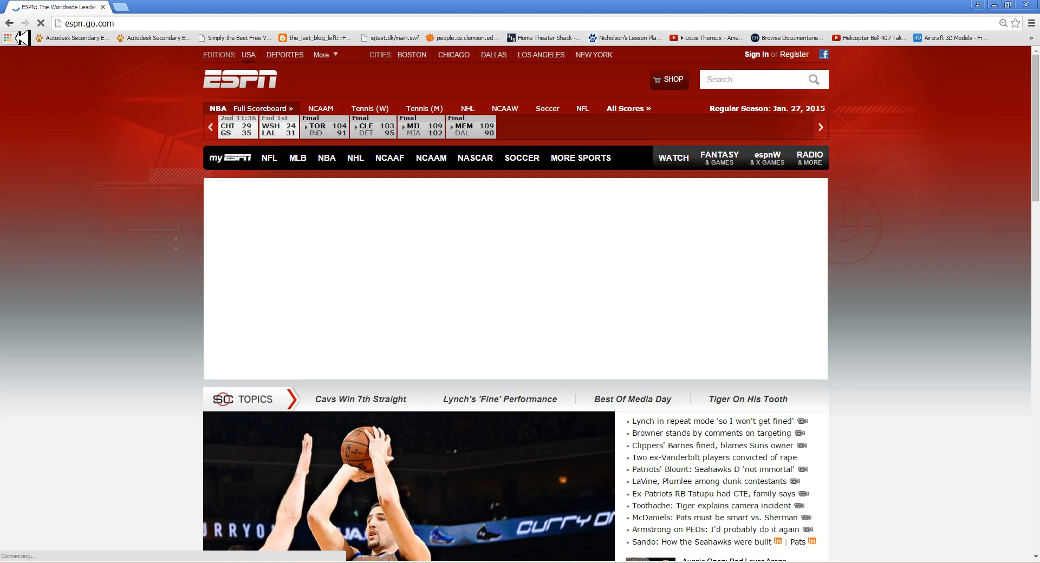
left_click(9, 24)
left_click(360, 179)
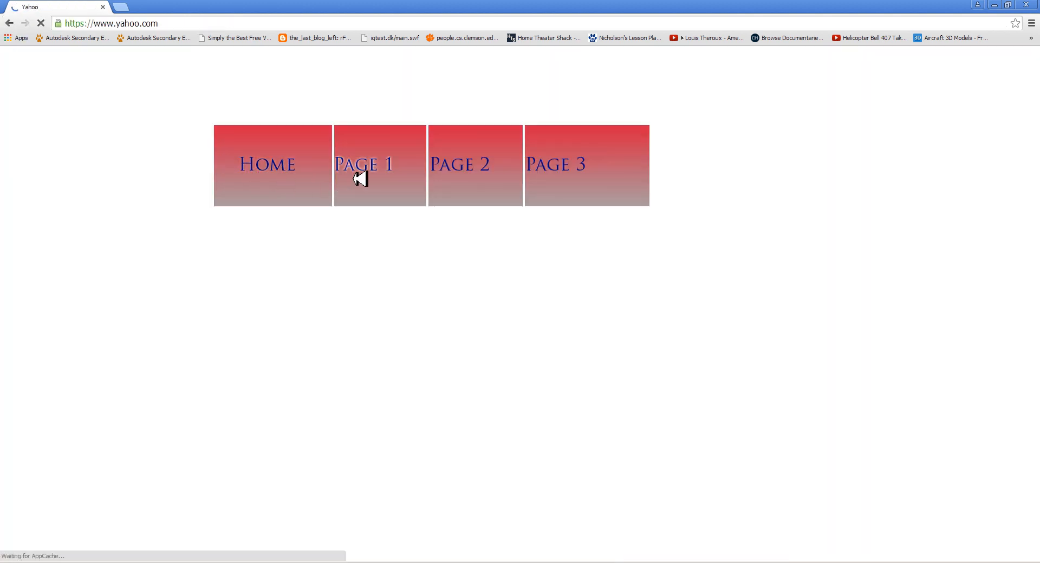
left_click(9, 24)
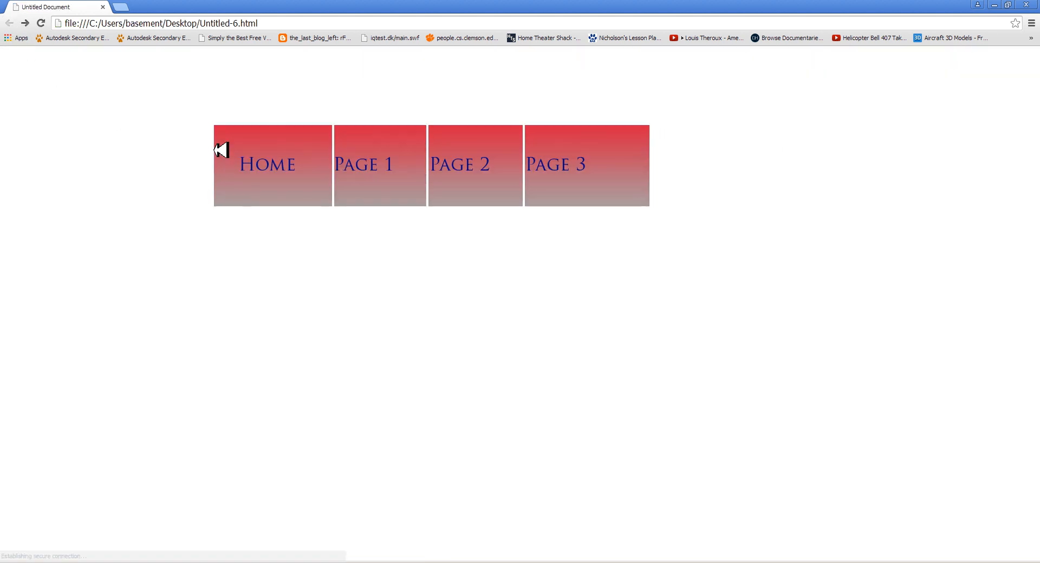
left_click(274, 165)
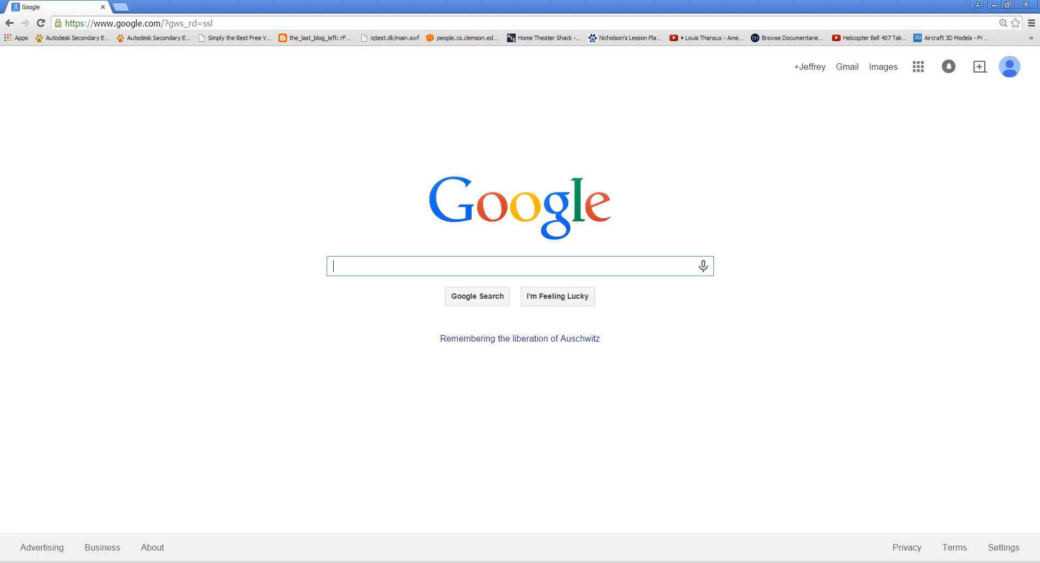
Step: Switch to the objectives document in Word and replace "shapes and paths" with "text" in the first objective
key("alt+Tab")
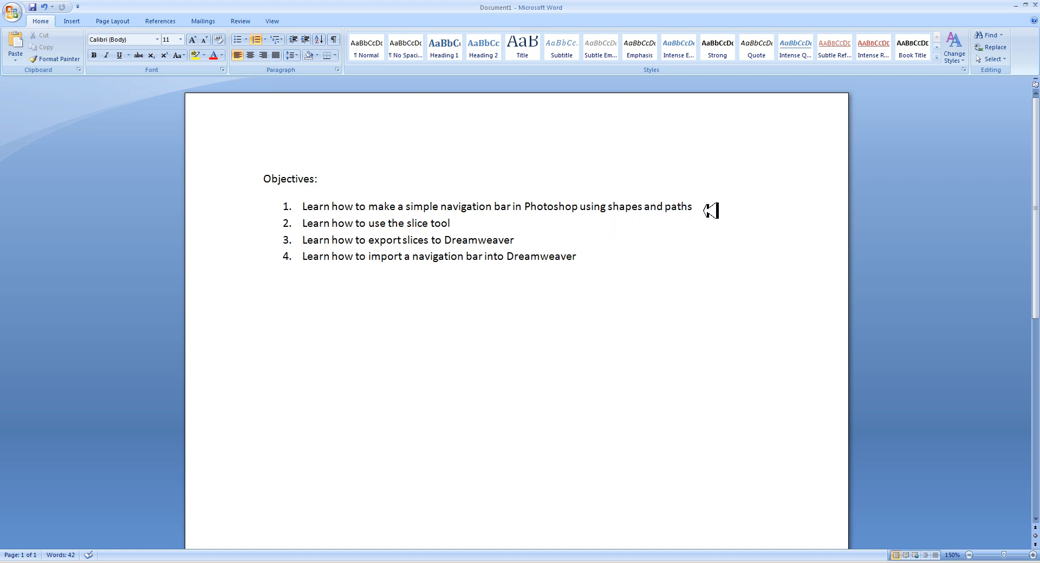
left_click_drag(710, 210, 598, 212)
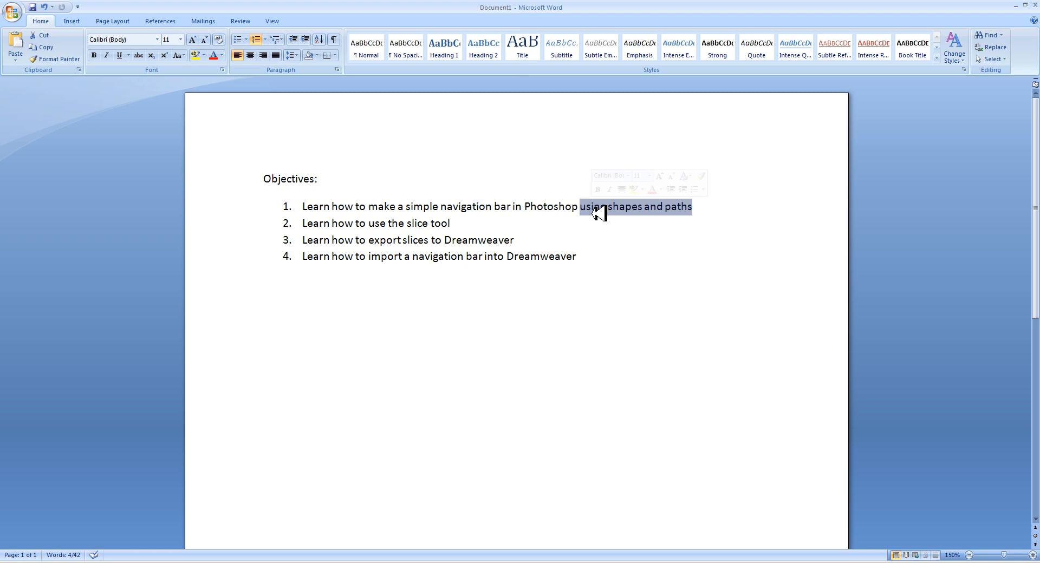
left_click_drag(734, 207, 626, 213)
type("tex")
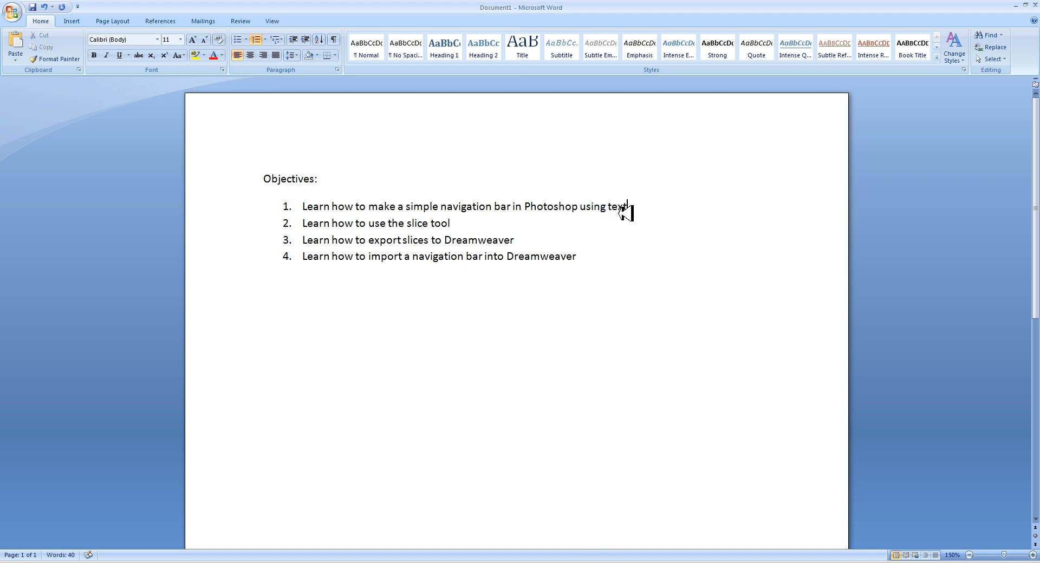
type("t")
left_click(470, 224)
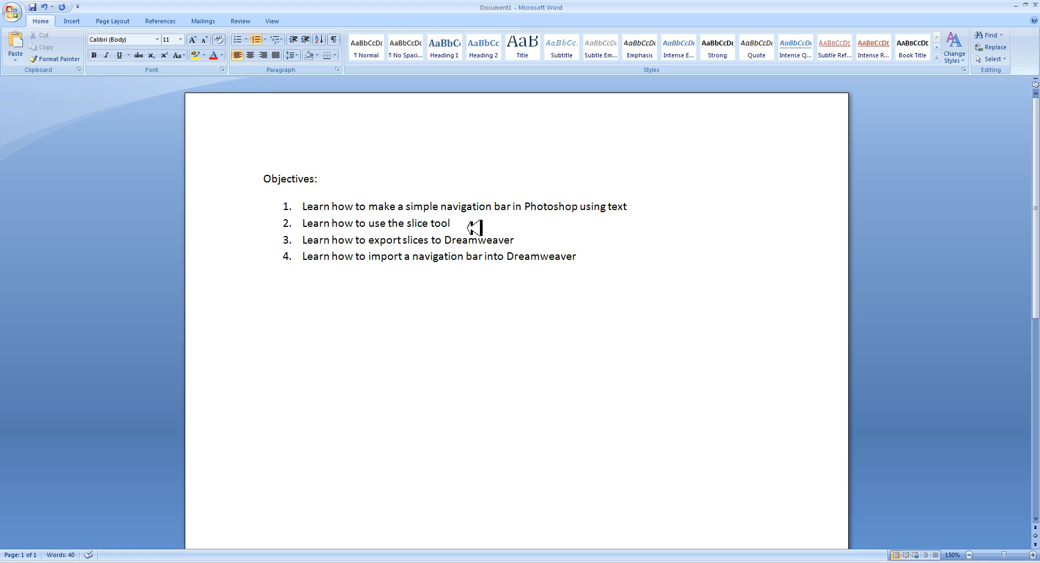